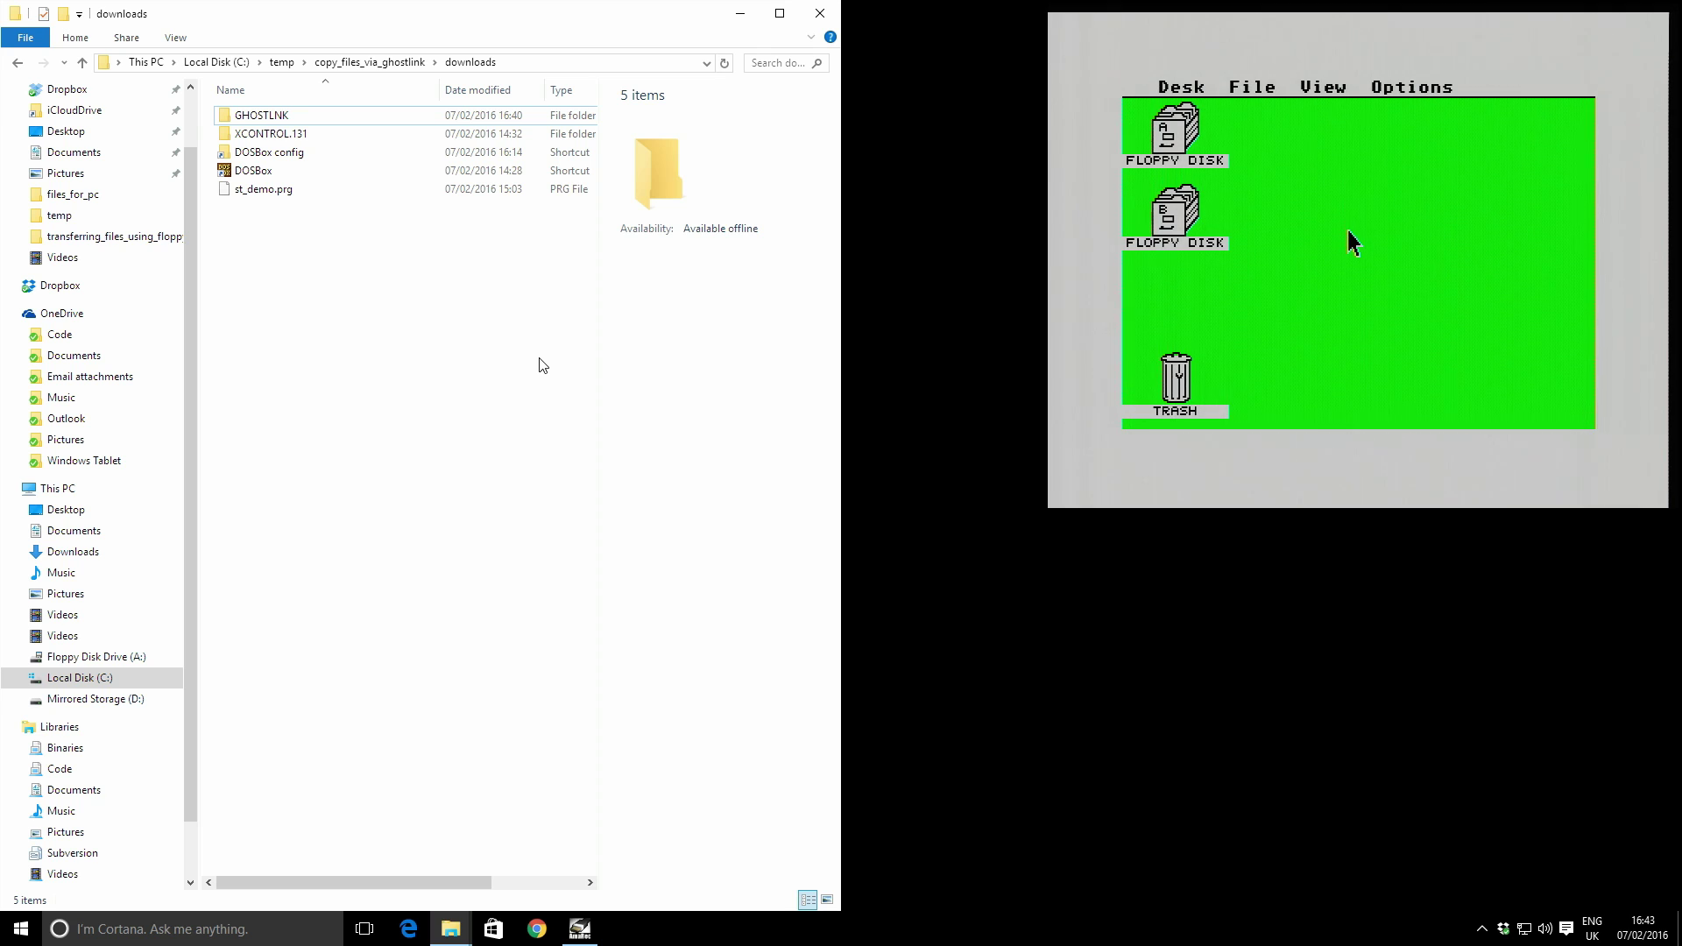
# - Open the GHOSTLNK folder and view the details of STMASTER.PRG and PCSLAVE.EXE
pyautogui.doubleClick(295, 124)
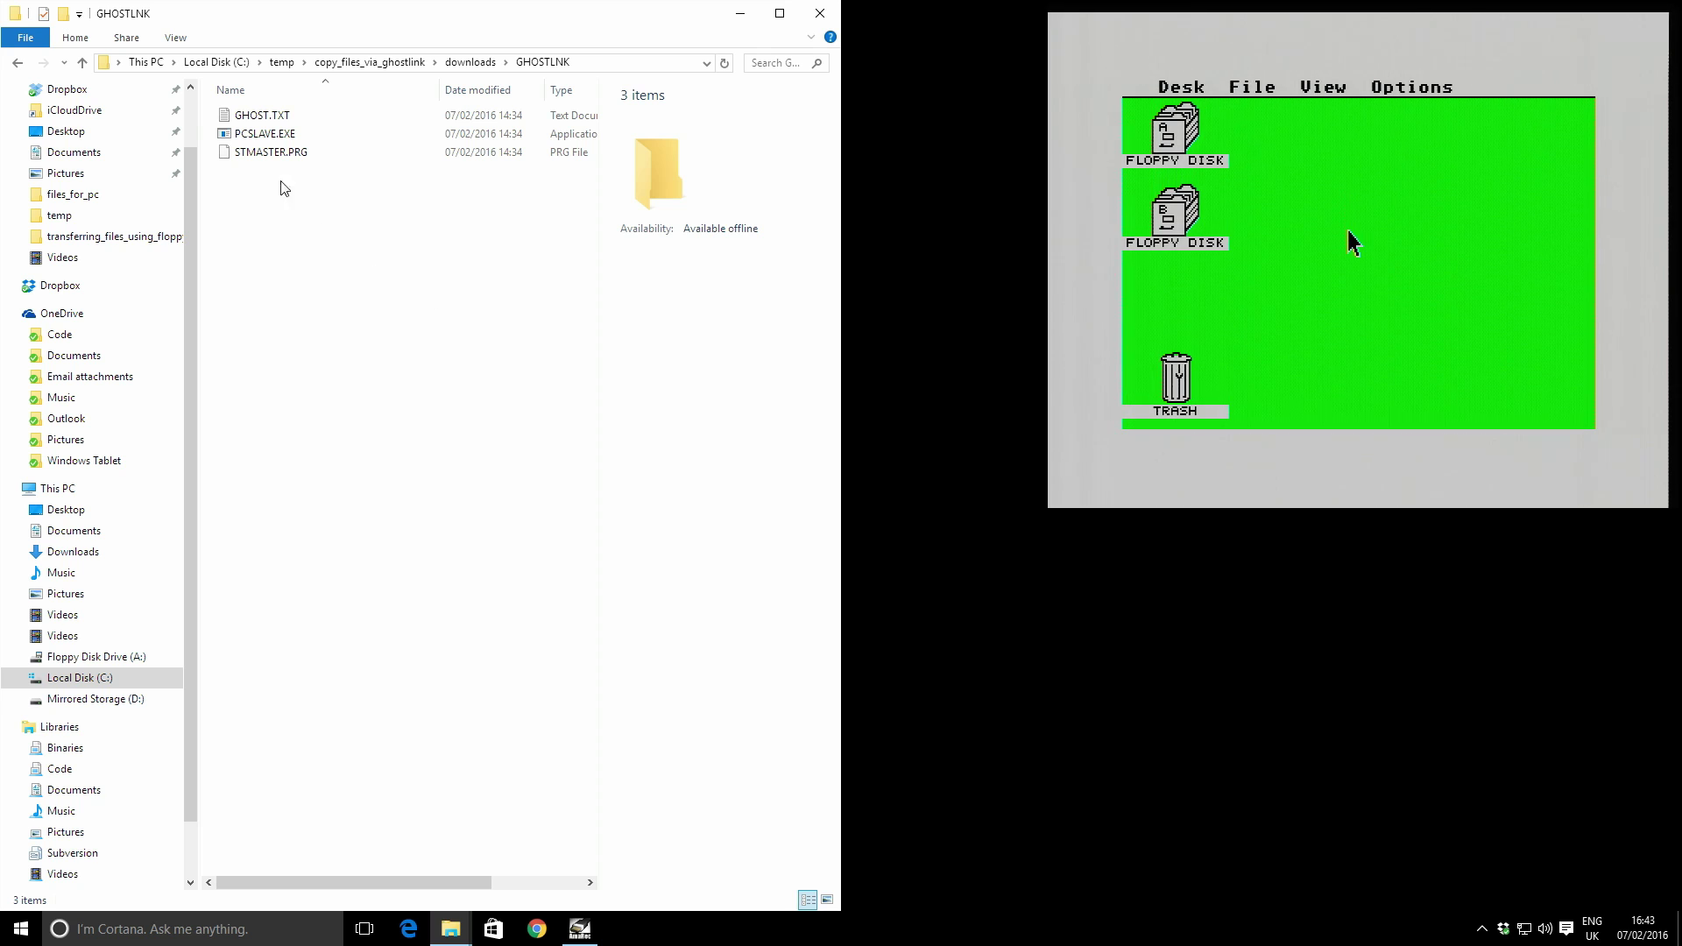
pyautogui.click(276, 158)
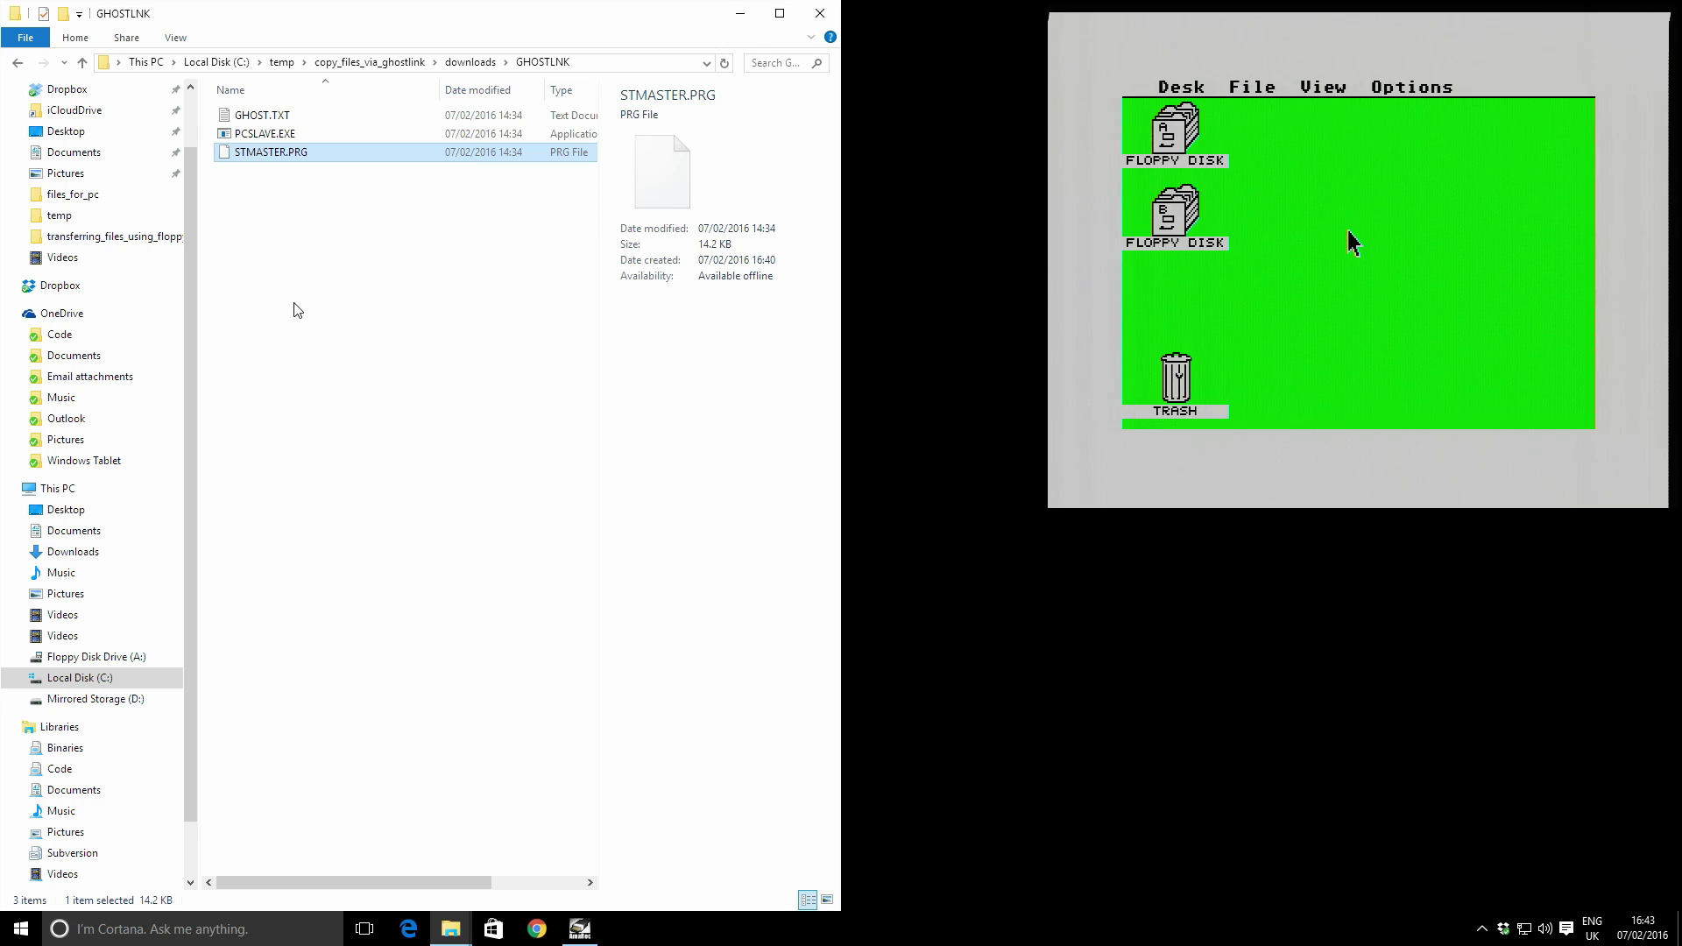
pyautogui.click(268, 136)
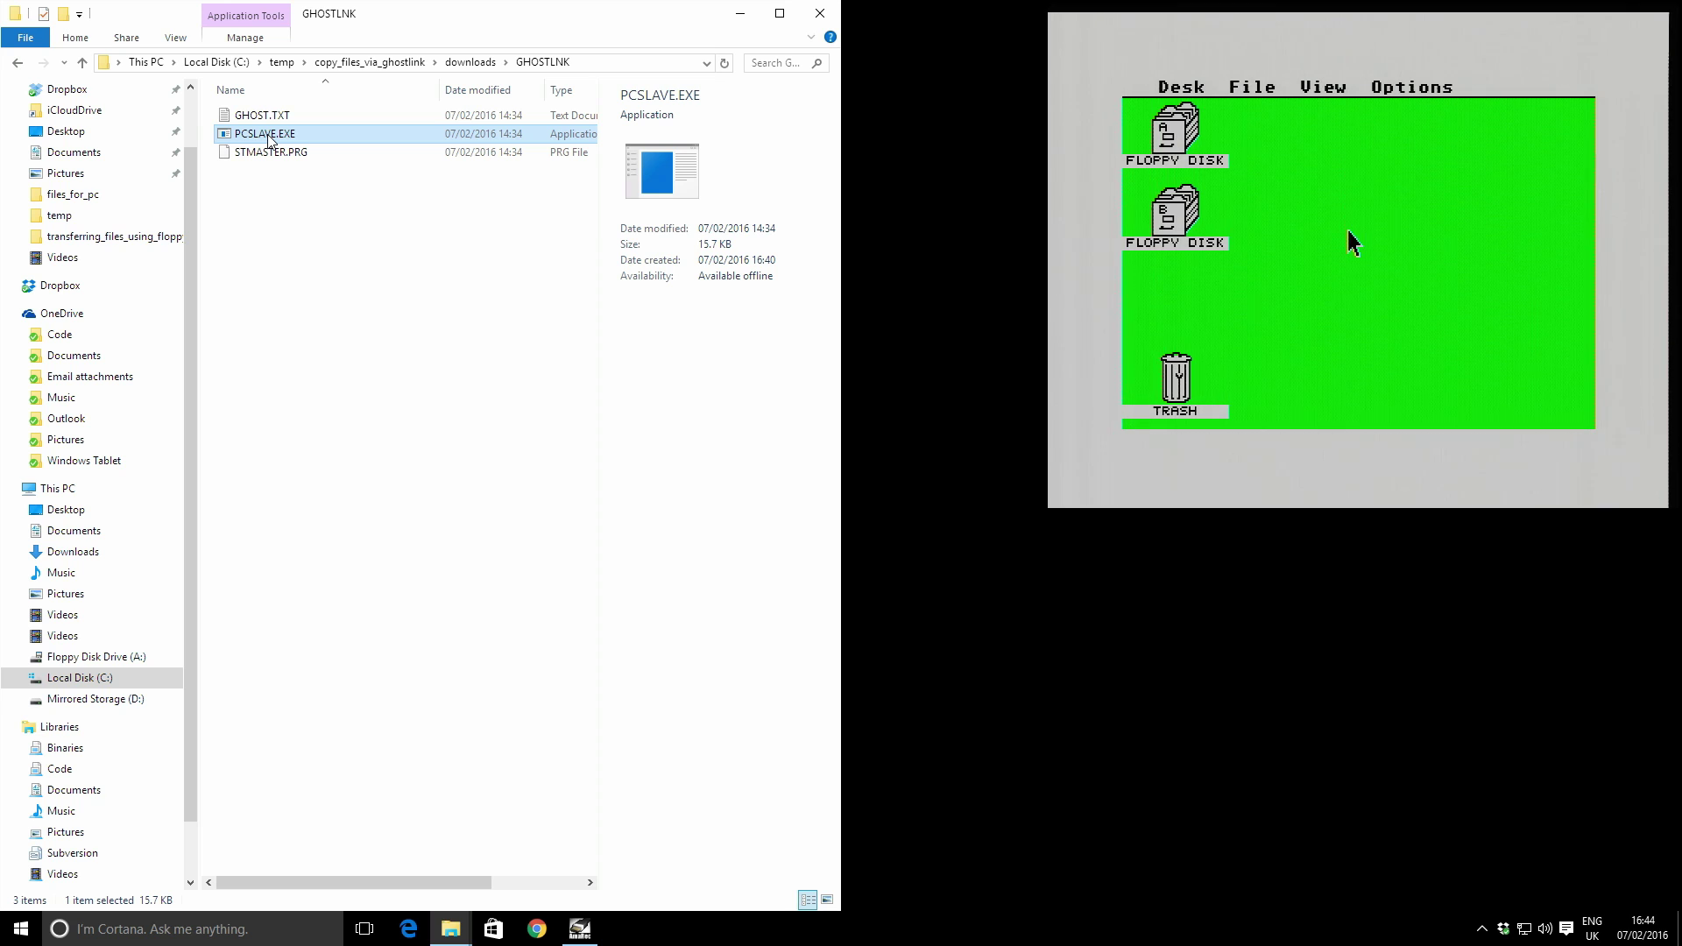
# - Open the folder c:\temp\copy_files_via_ghostlink\files_for_pc in a new window through the Run dialog
pyautogui.press('super+r')
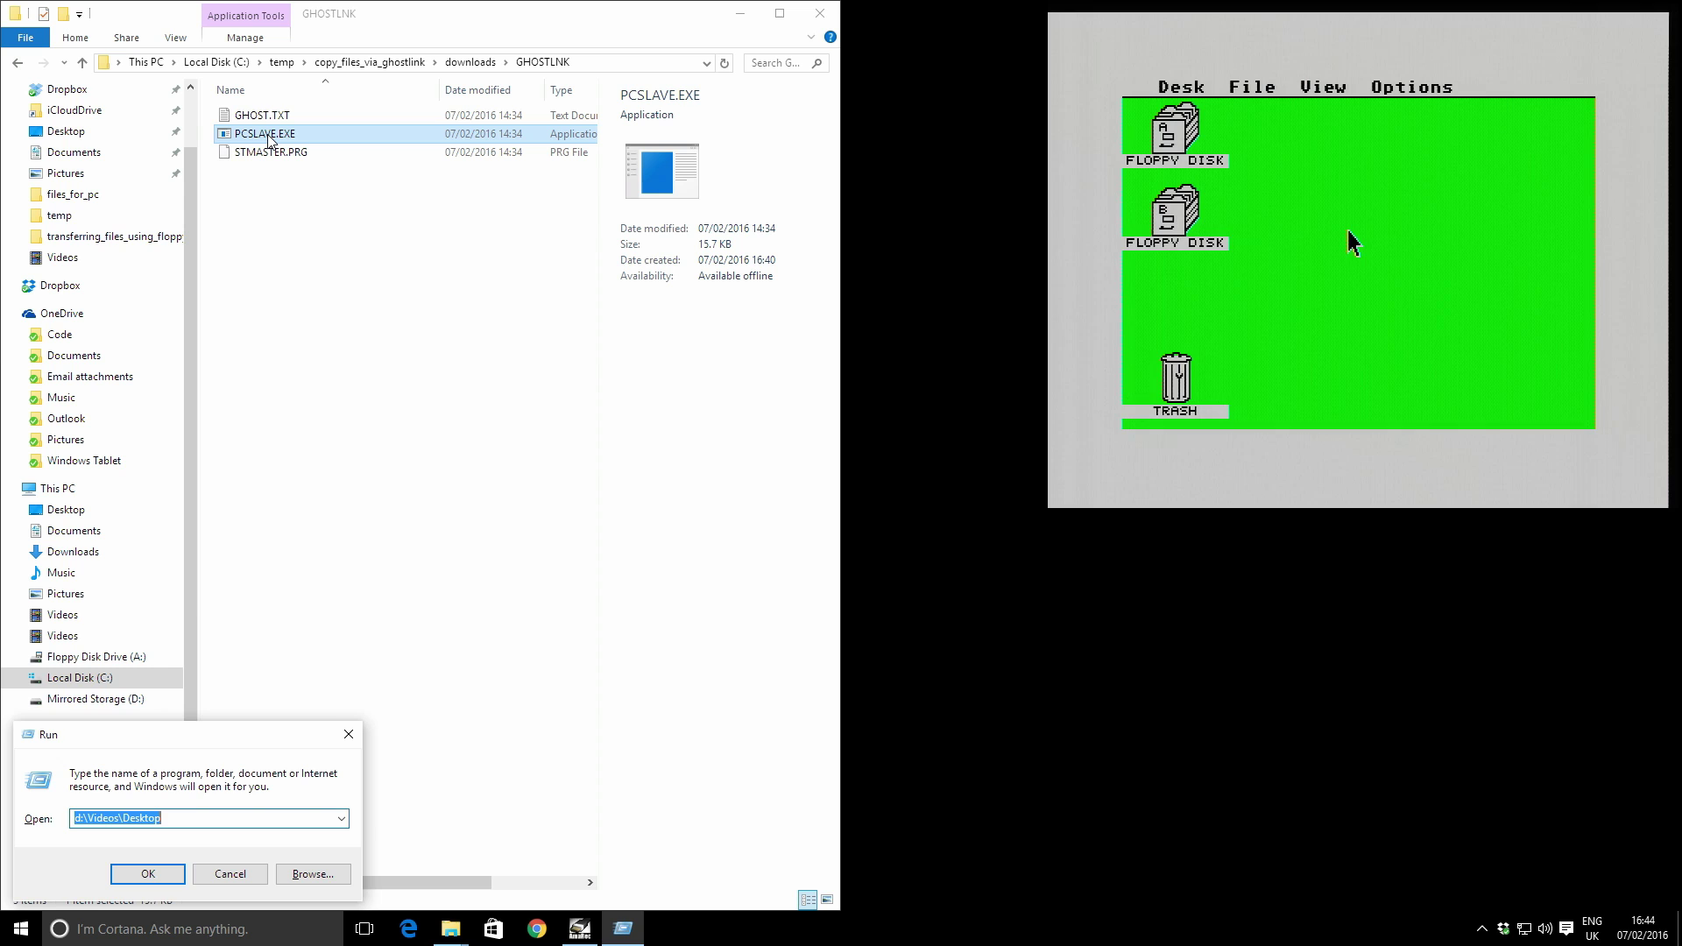
pyautogui.write('c:\\temp\\')
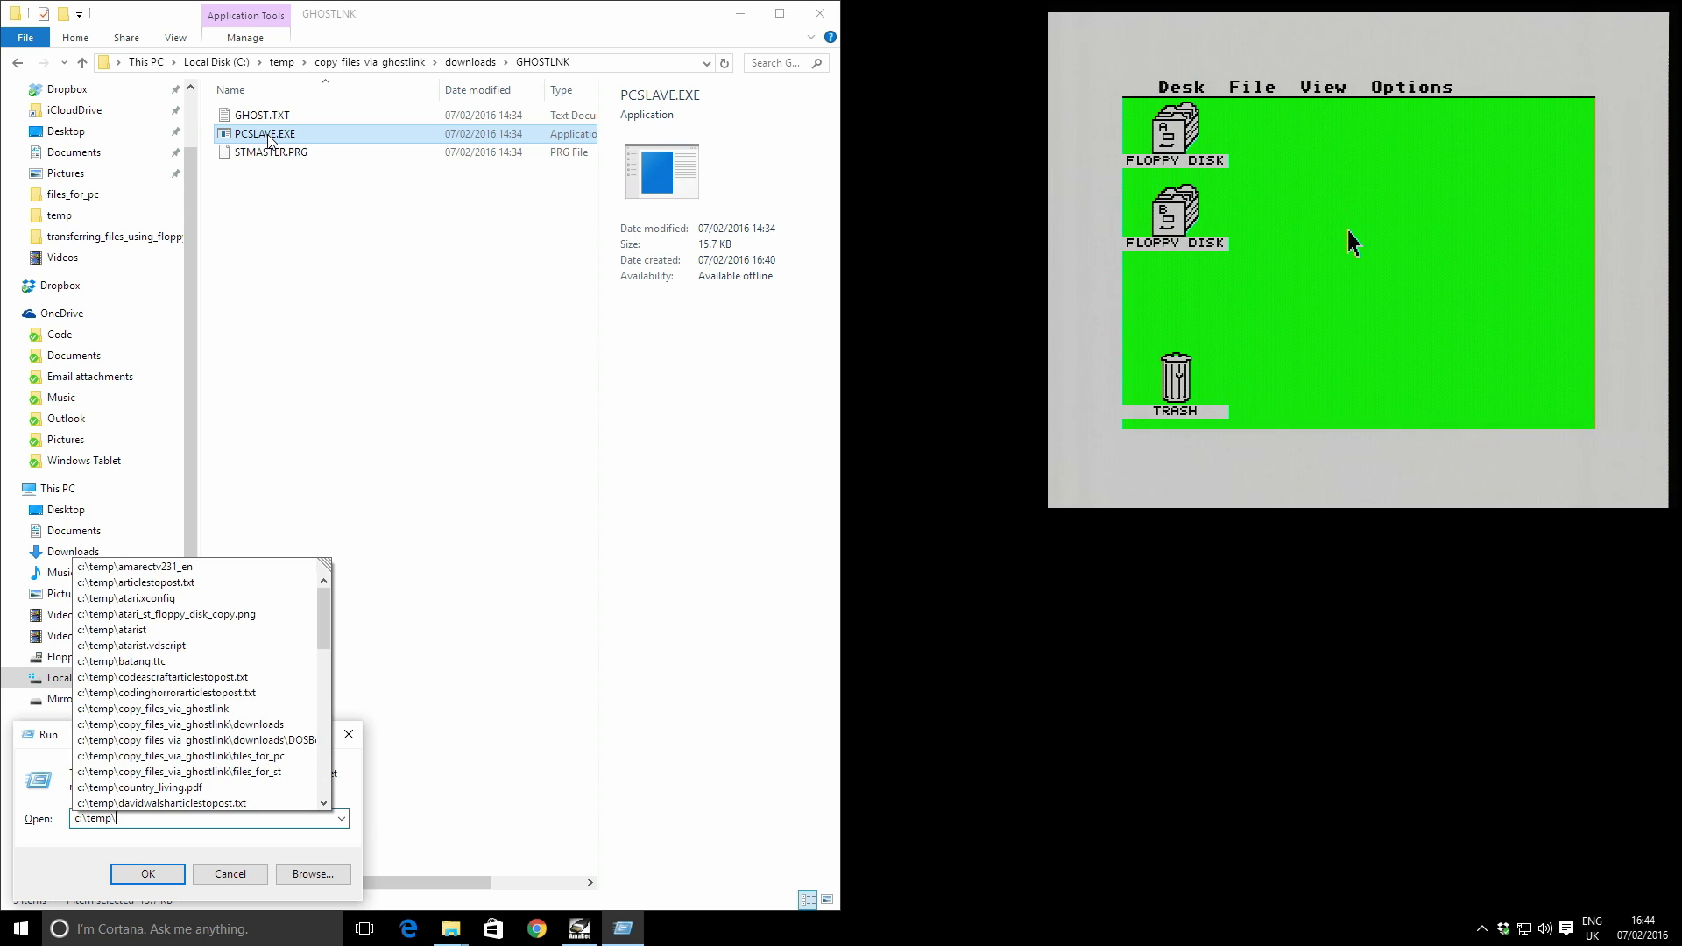
pyautogui.write('copy_files_via_ghostlink\\')
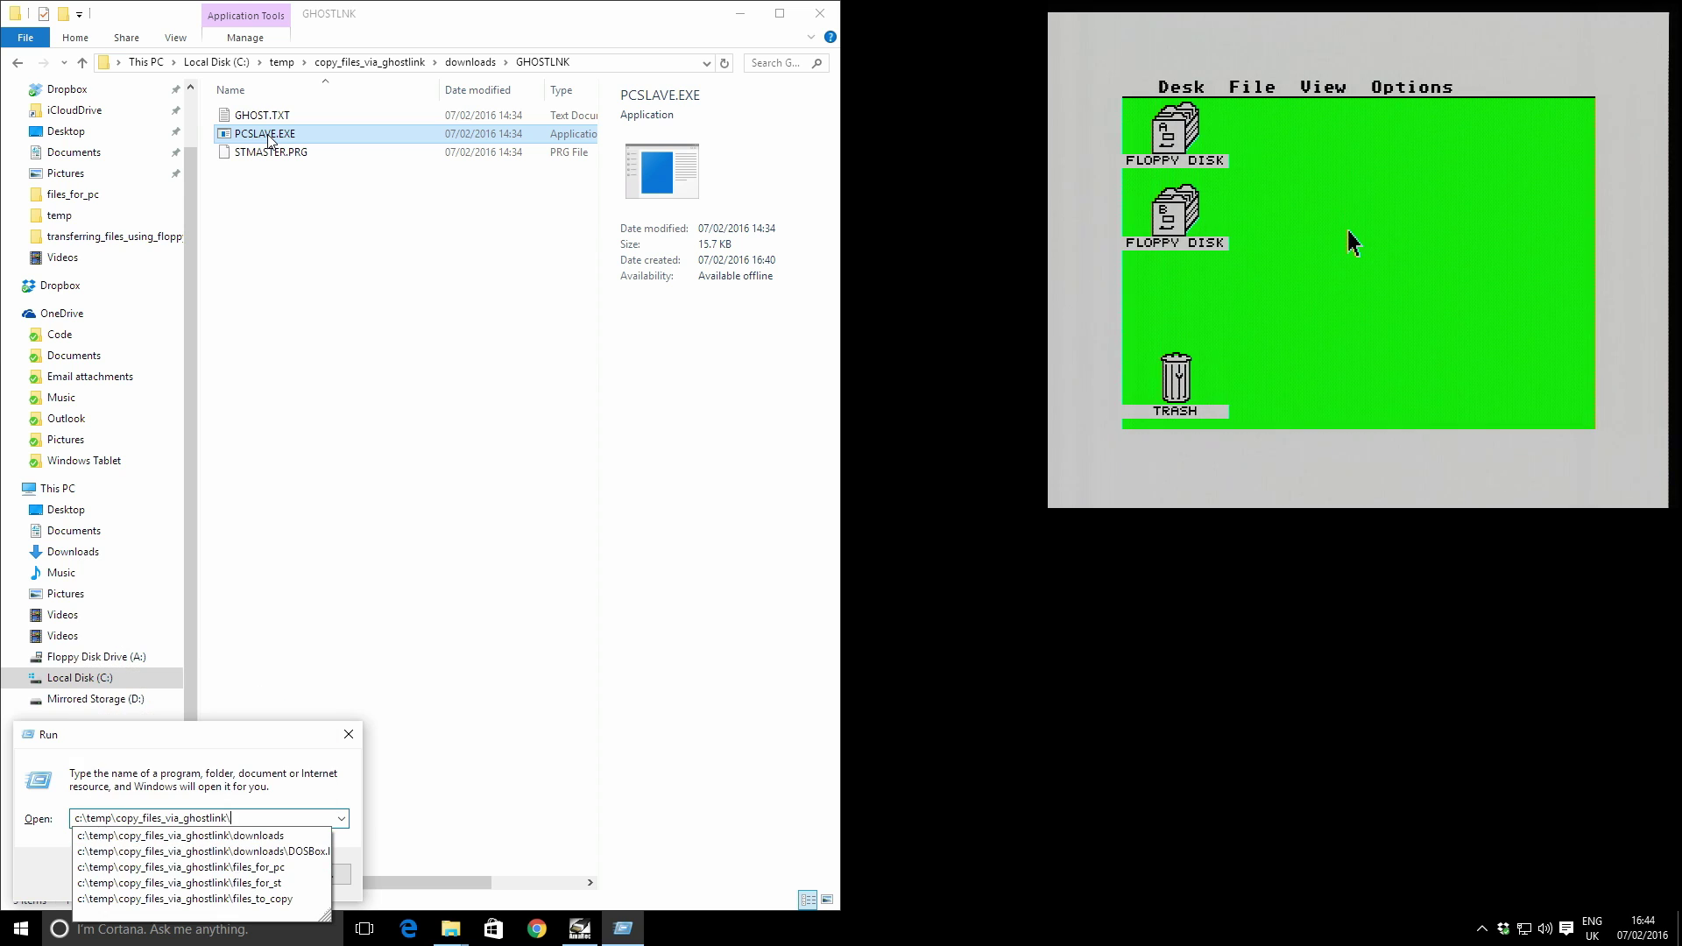
pyautogui.press('Down')
pyautogui.press('Down')
pyautogui.press('Down')
pyautogui.press('Return')
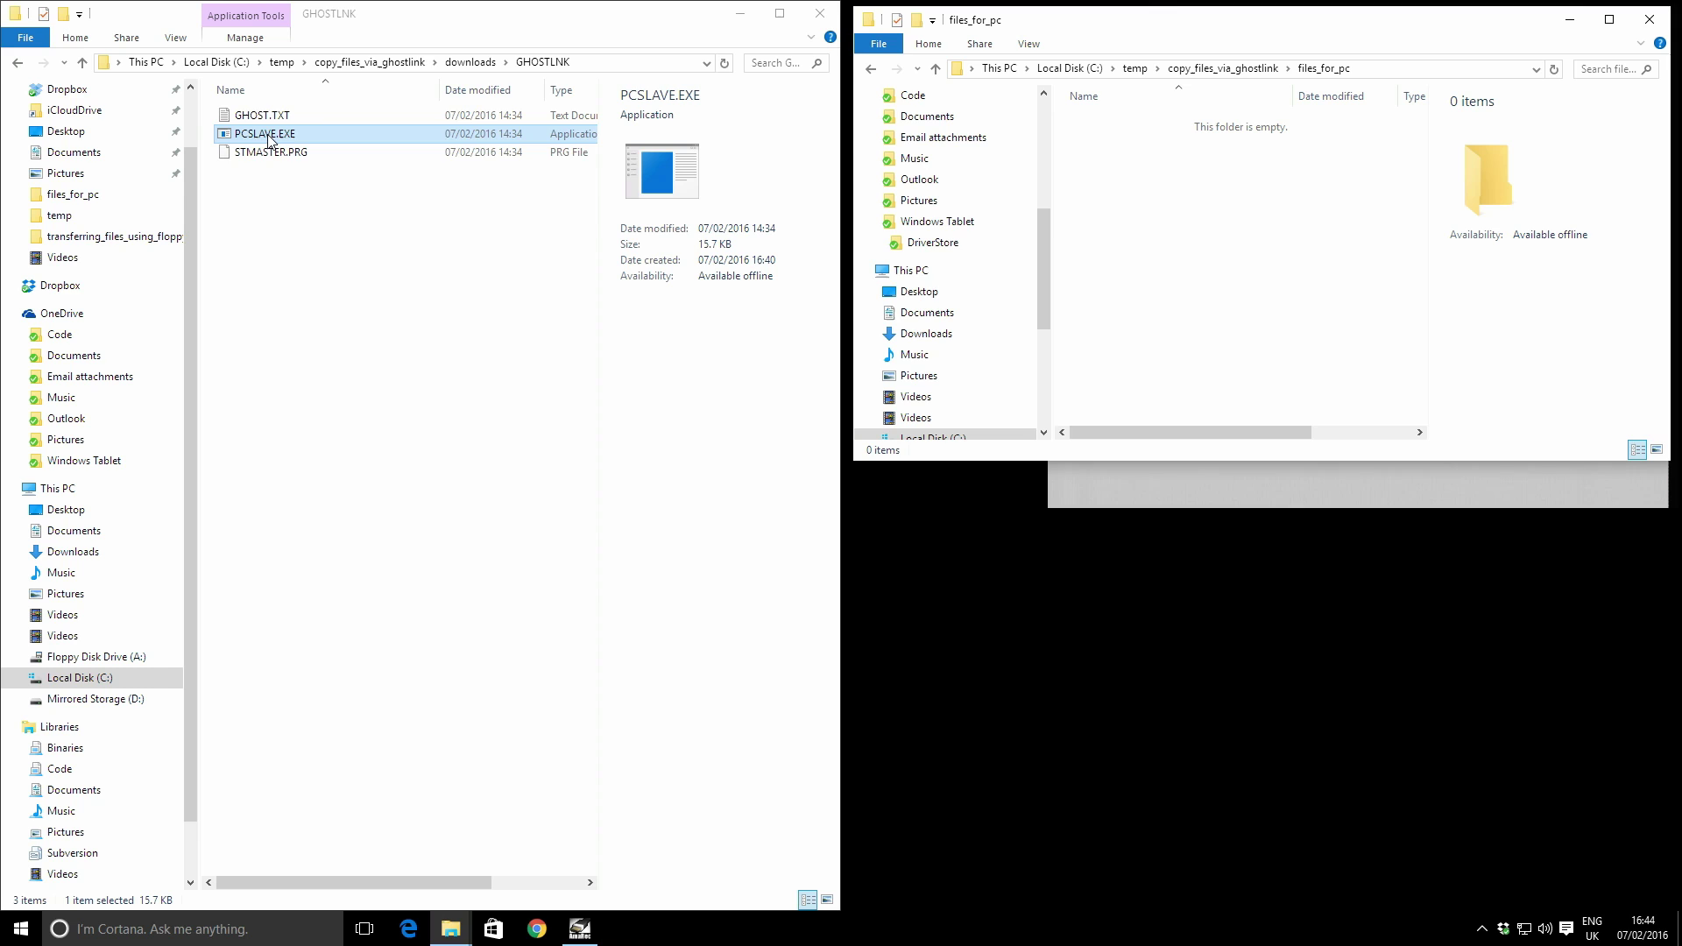
pyautogui.moveTo(1199, 219); pyautogui.dragTo(1344, 315)
# - Open the folder c:\temp\copy_files_via_ghostlink\files_for_st in another window through the Run dialog
pyautogui.press('super+r')
pyautogui.press('End')
pyautogui.press('BackSpace')
pyautogui.press('BackSpace')
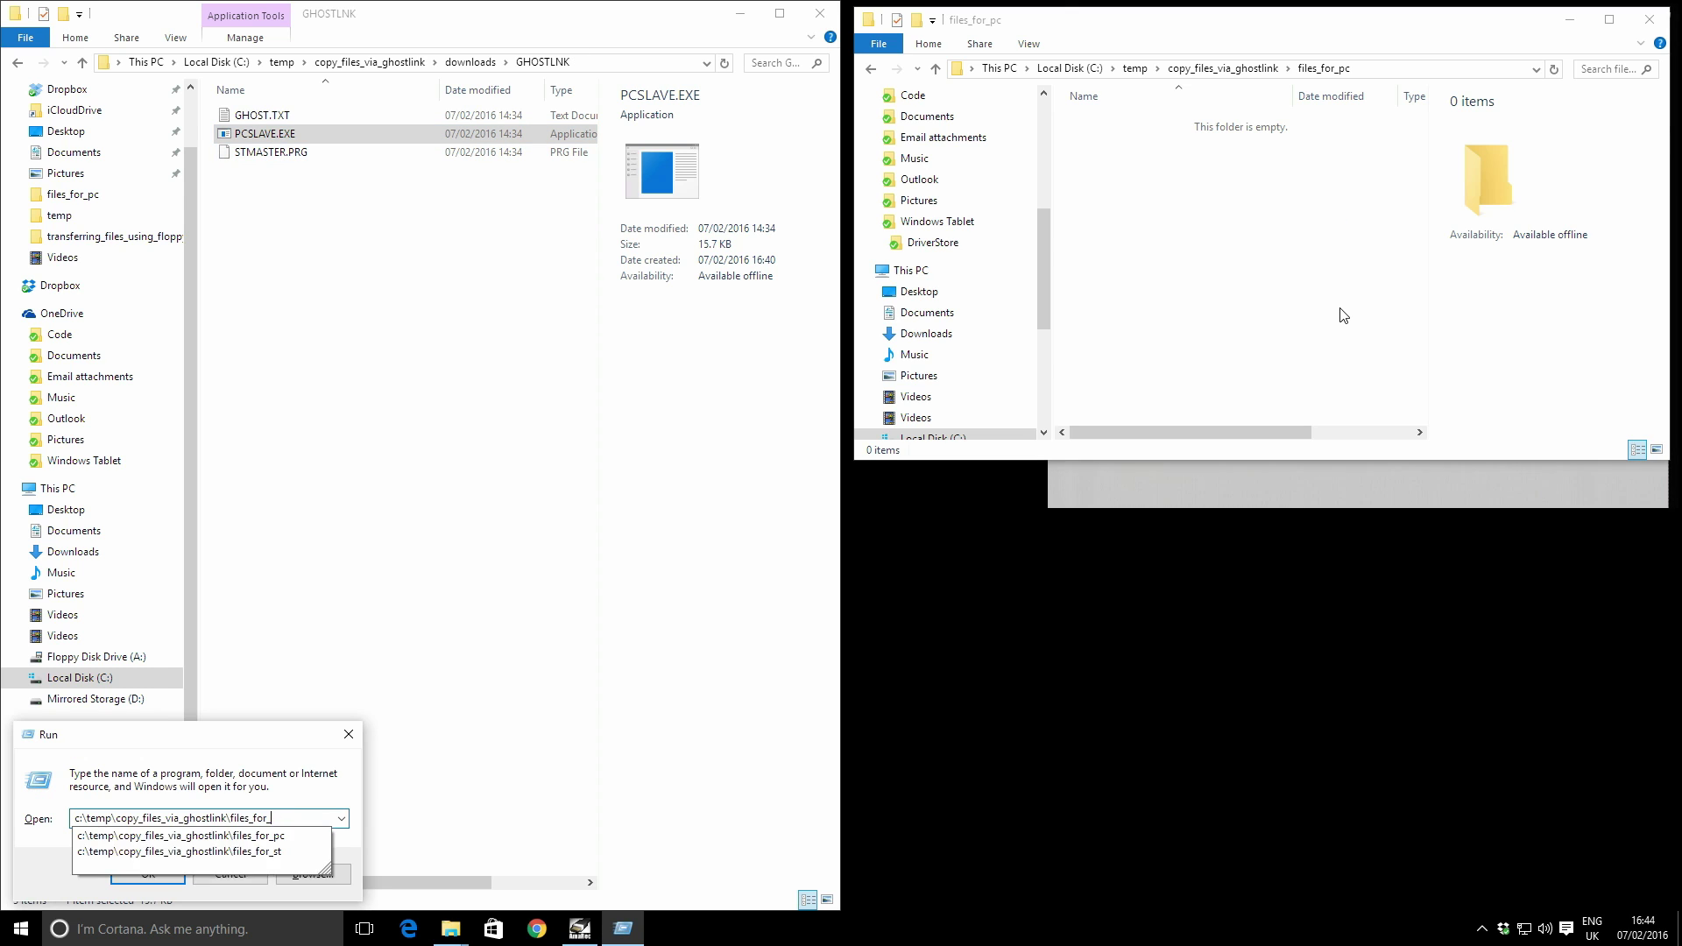
pyautogui.write('st')
pyautogui.press('Return')
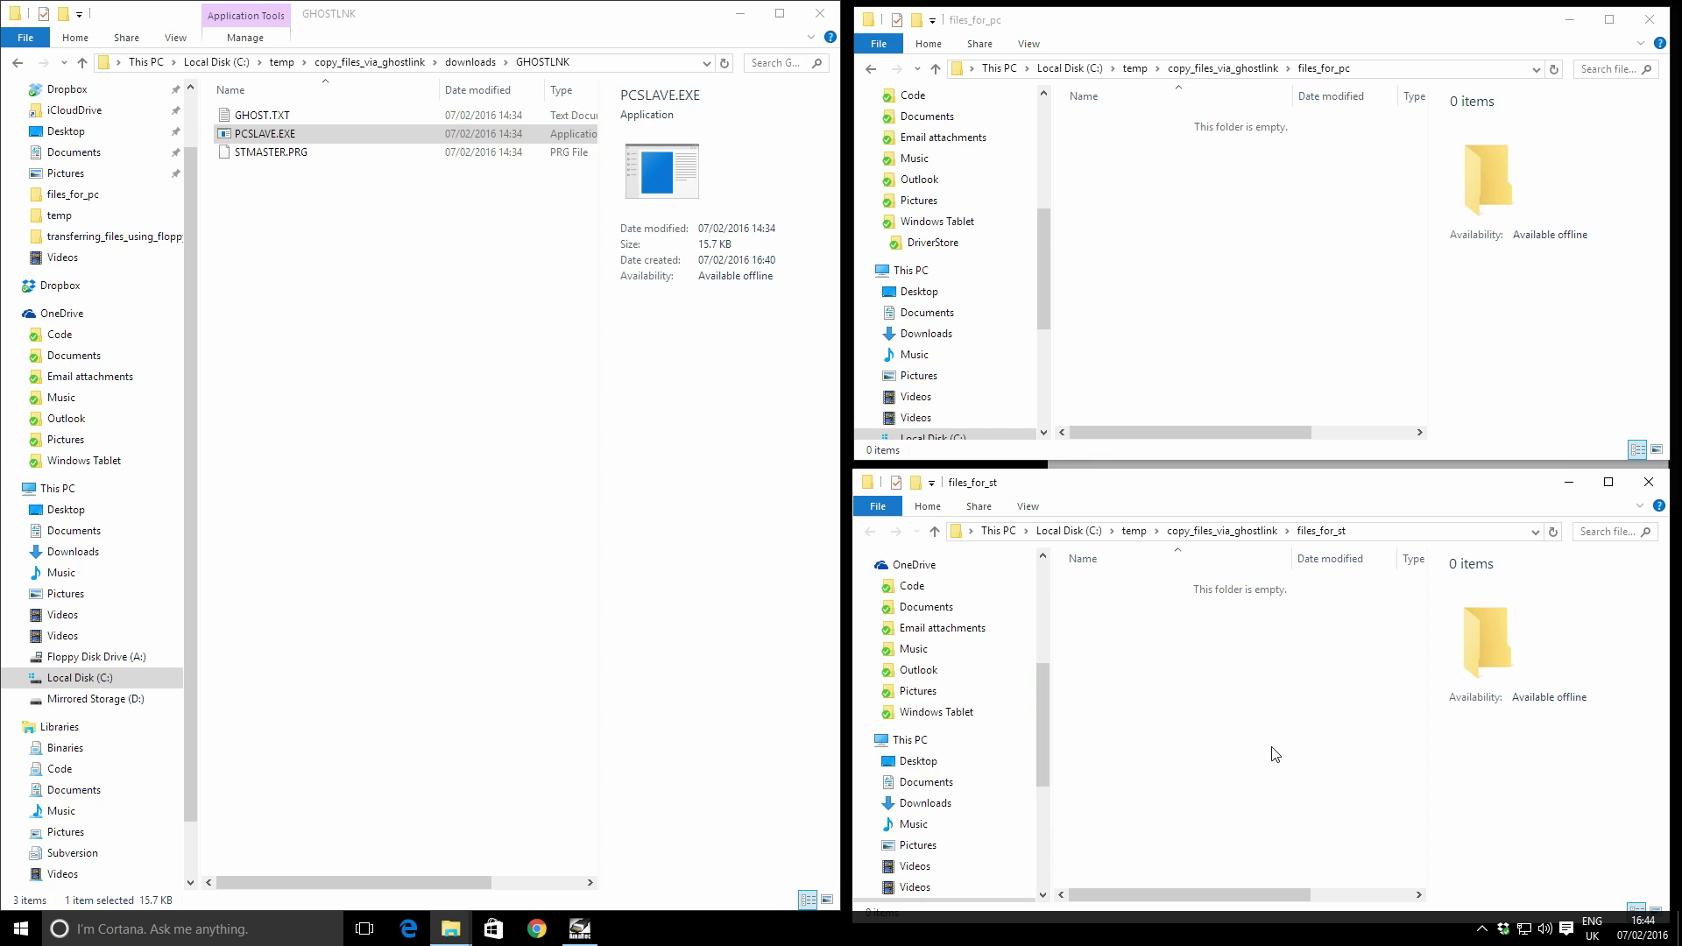
pyautogui.moveTo(1187, 669); pyautogui.dragTo(1322, 768)
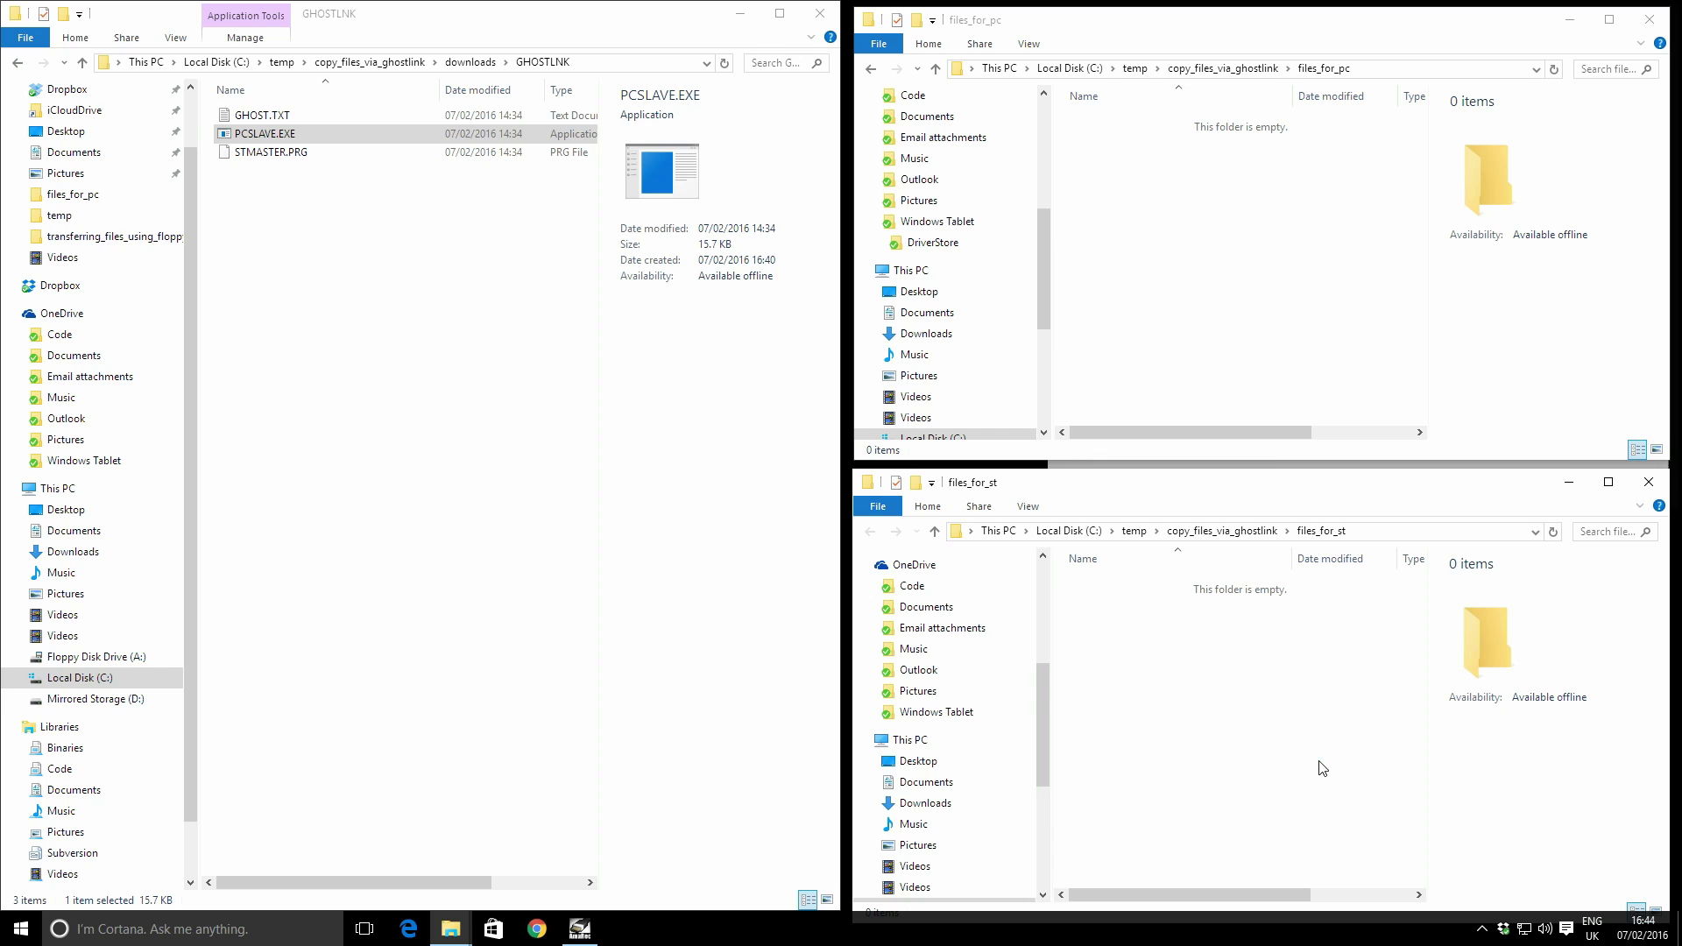
# - Copy PCSLAVE.EXE from GHOSTLNK into files_for_pc and STMASTER.PRG into files_for_st
pyautogui.click(267, 344)
pyautogui.click(272, 137)
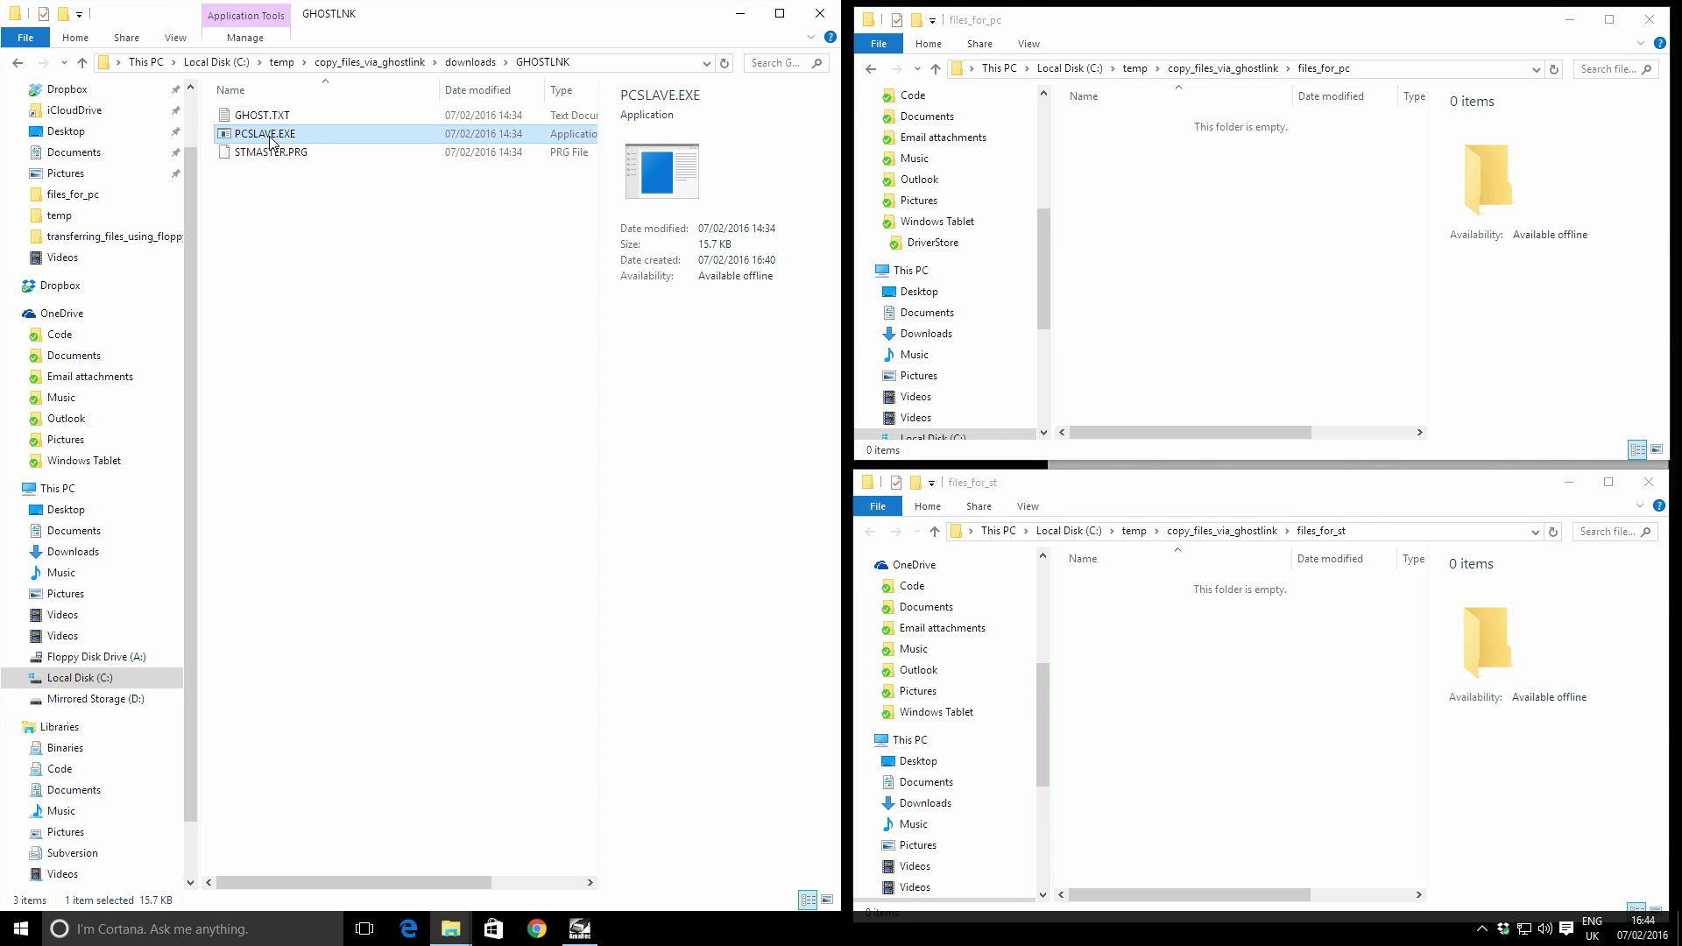
pyautogui.moveTo(245, 143); pyautogui.dragTo(1190, 258)
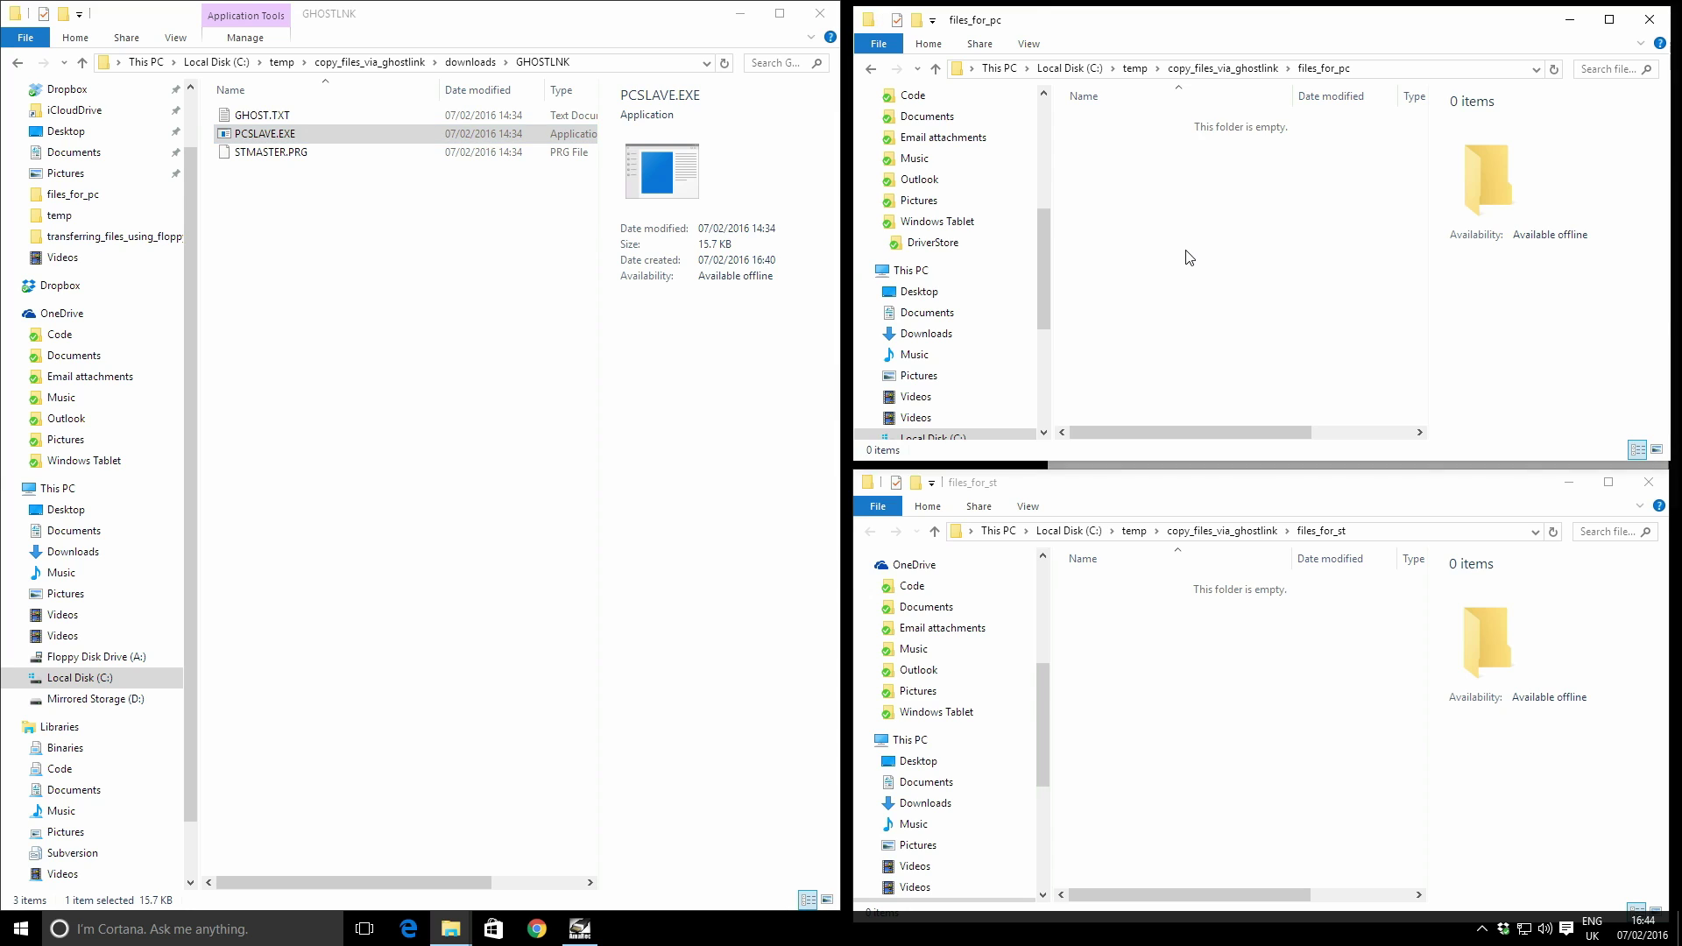
pyautogui.click(274, 152)
pyautogui.moveTo(308, 158); pyautogui.dragTo(1201, 729)
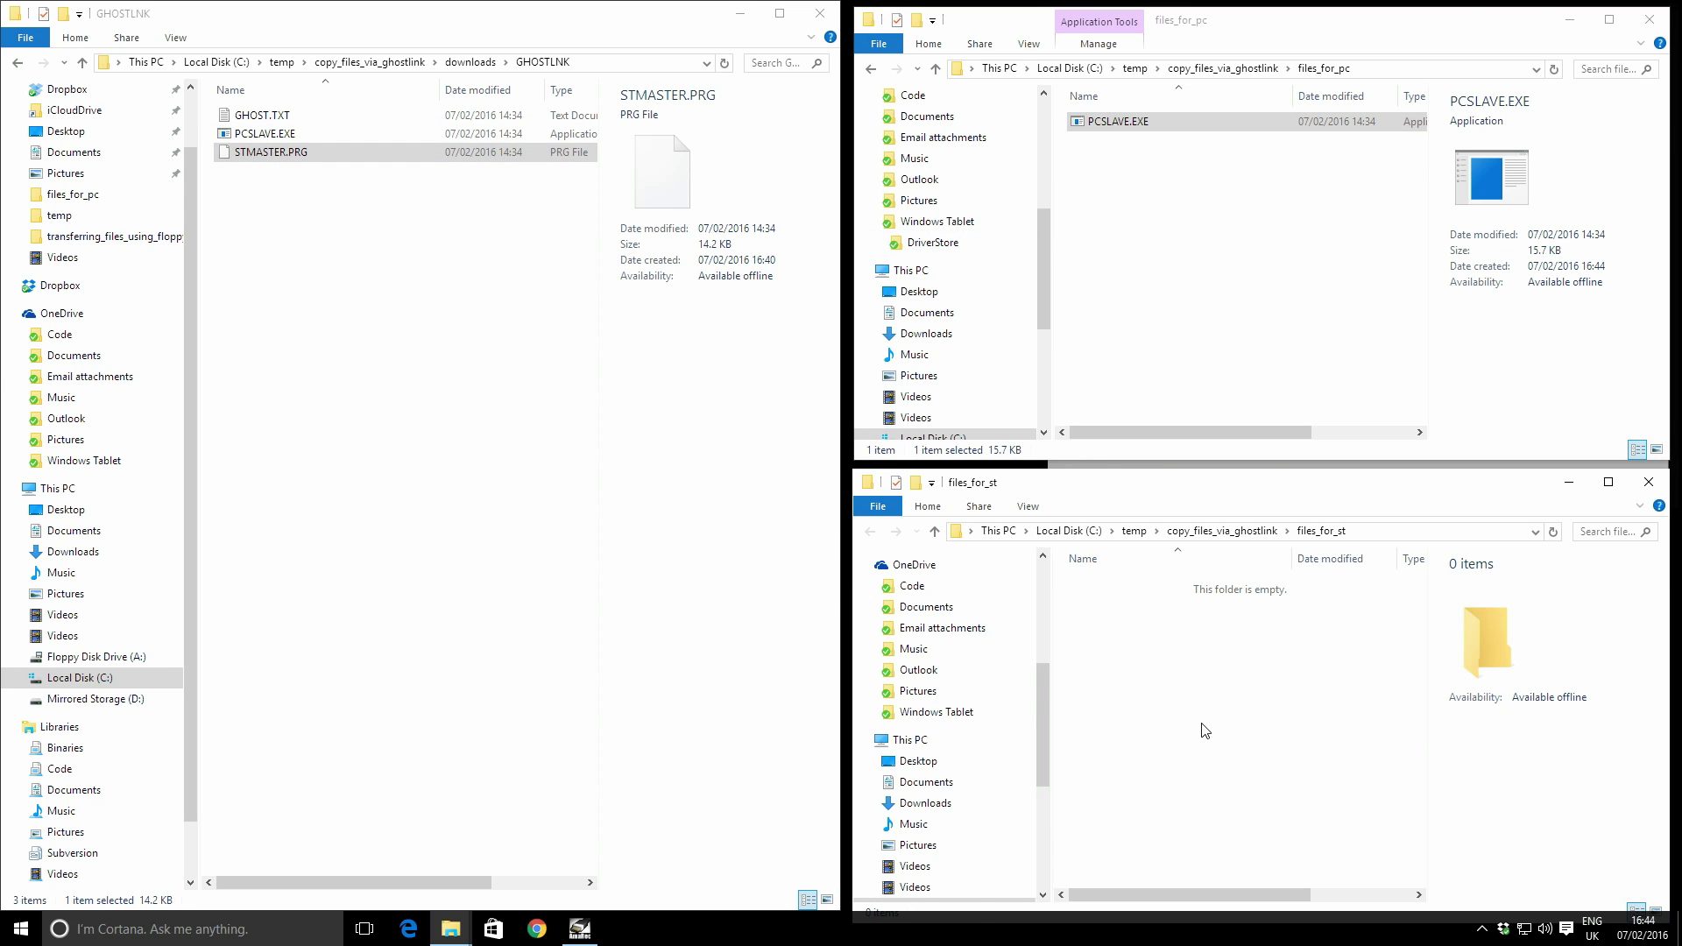
# - Copy XCONT_UK.ACC from the XCONTROL.131 folder in downloads into files_for_st
pyautogui.click(18, 65)
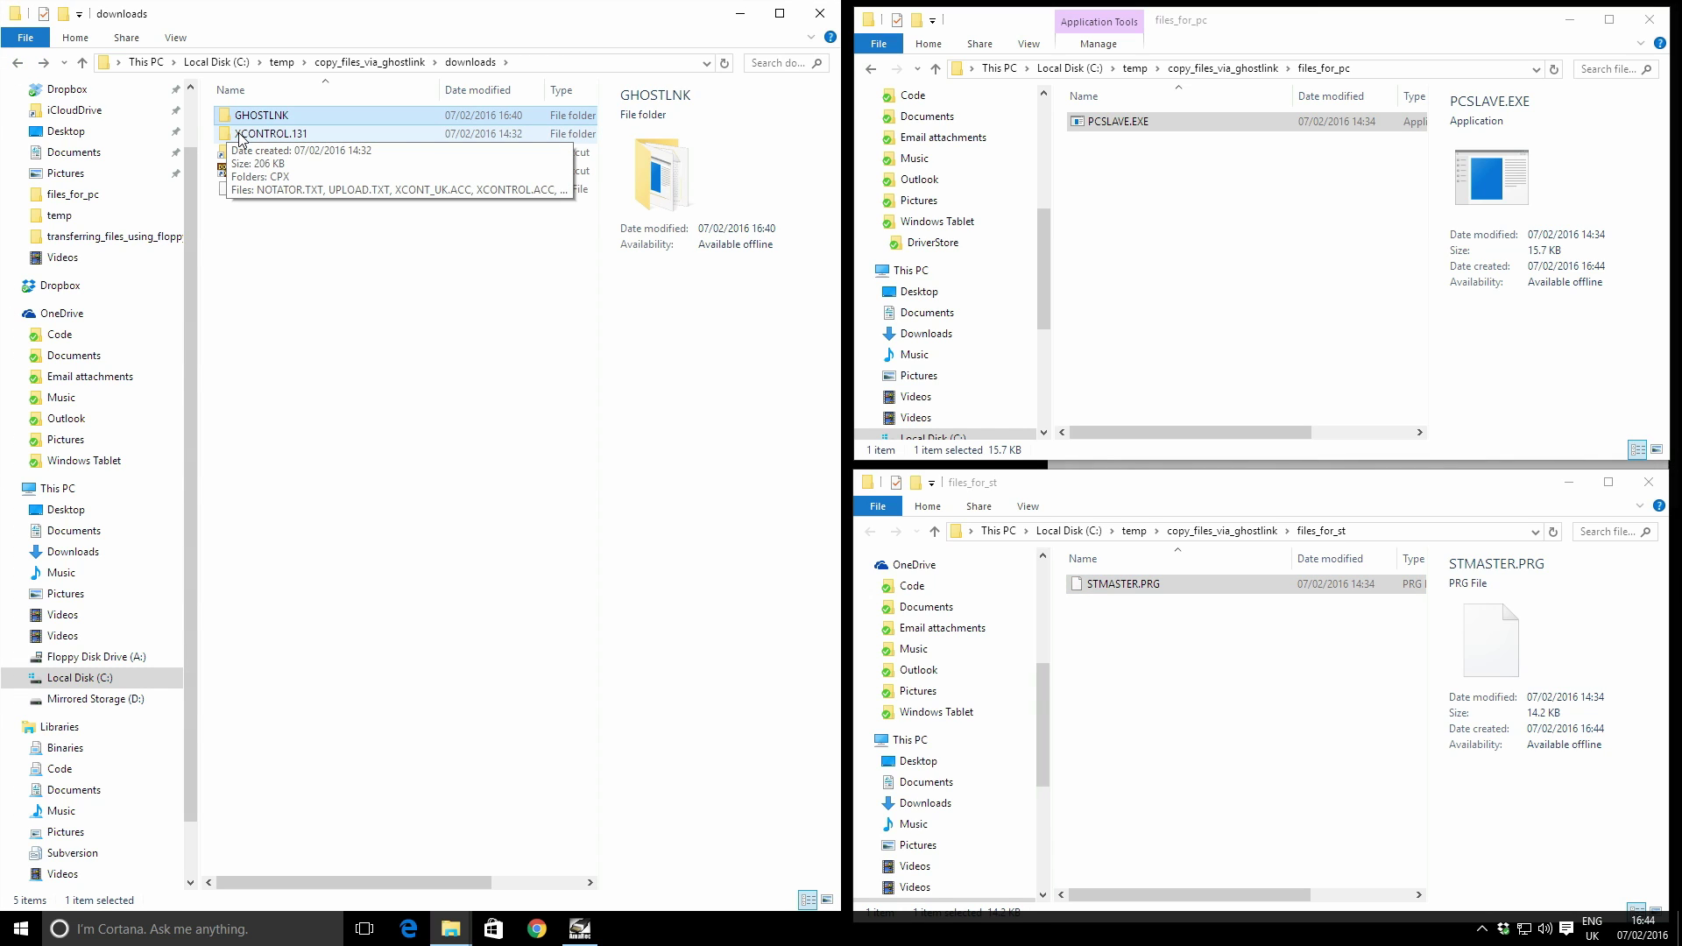
pyautogui.doubleClick(243, 136)
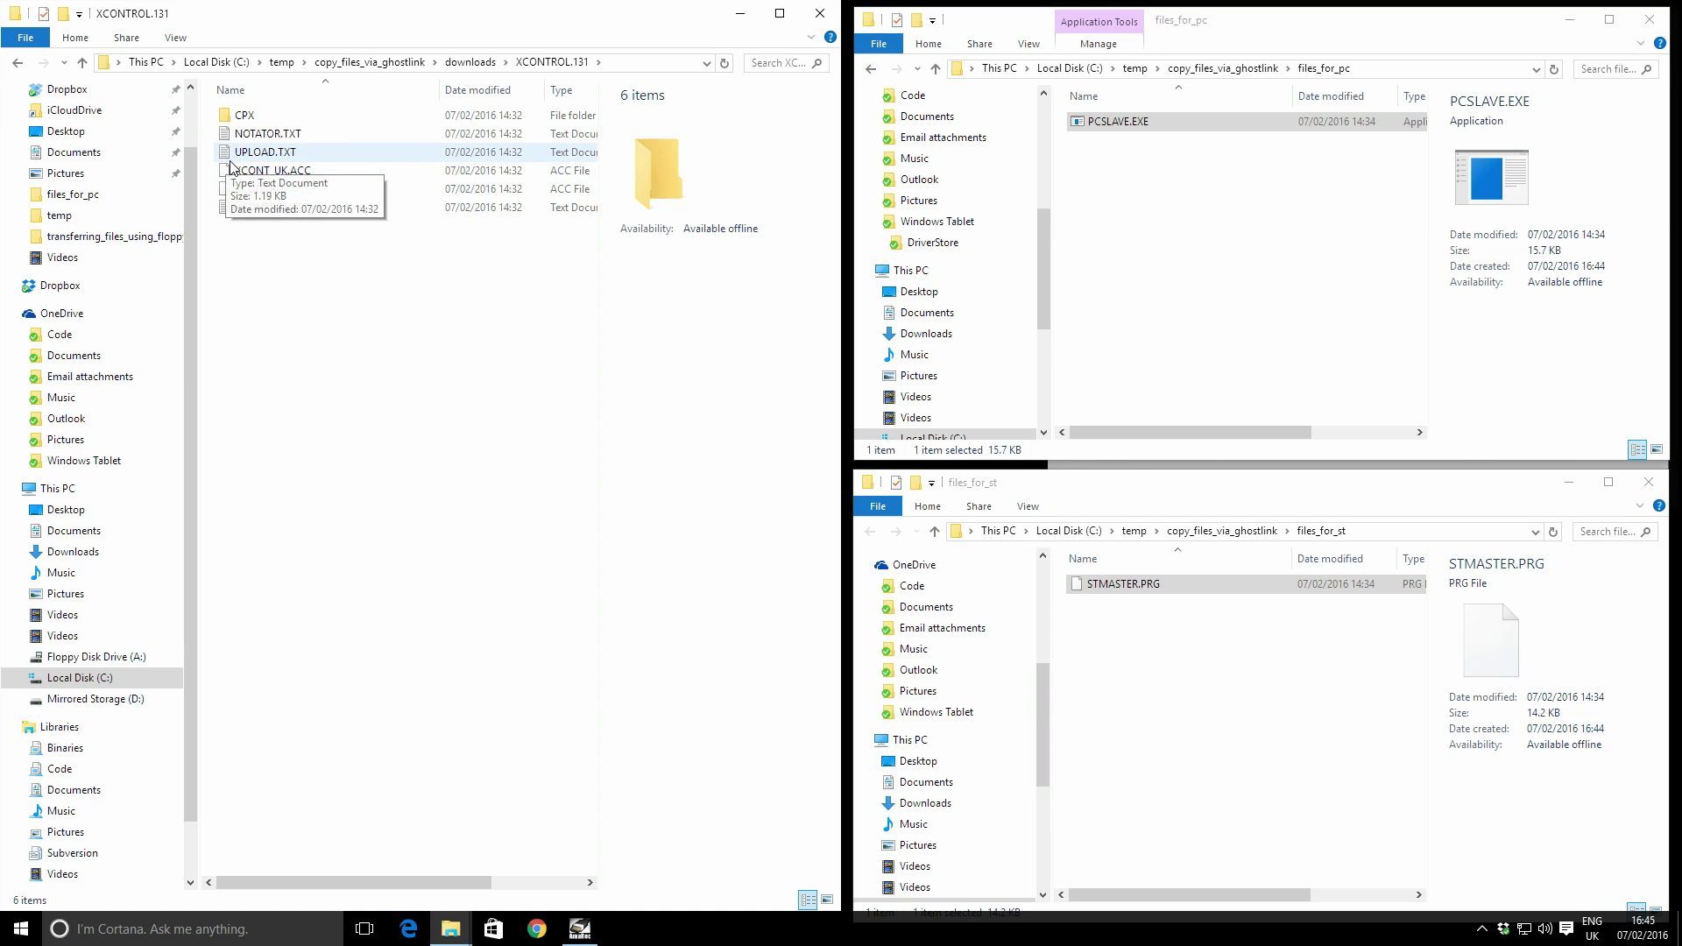
pyautogui.click(265, 172)
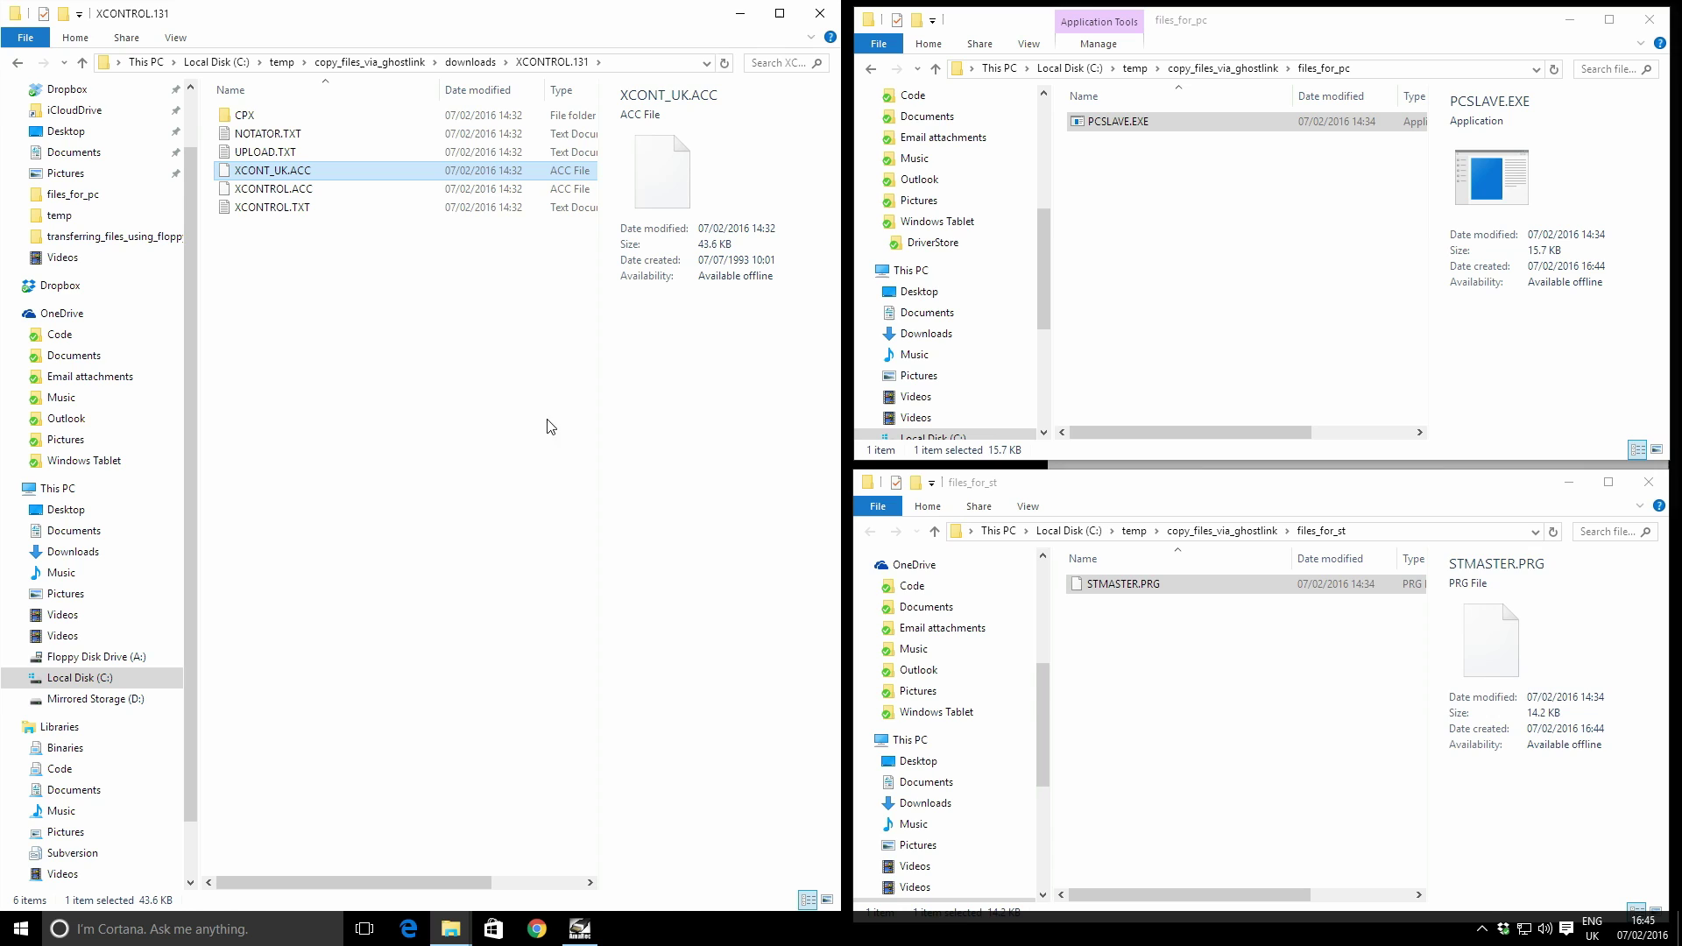
pyautogui.click(1222, 715)
pyautogui.hotkey('ctrl', 'v')
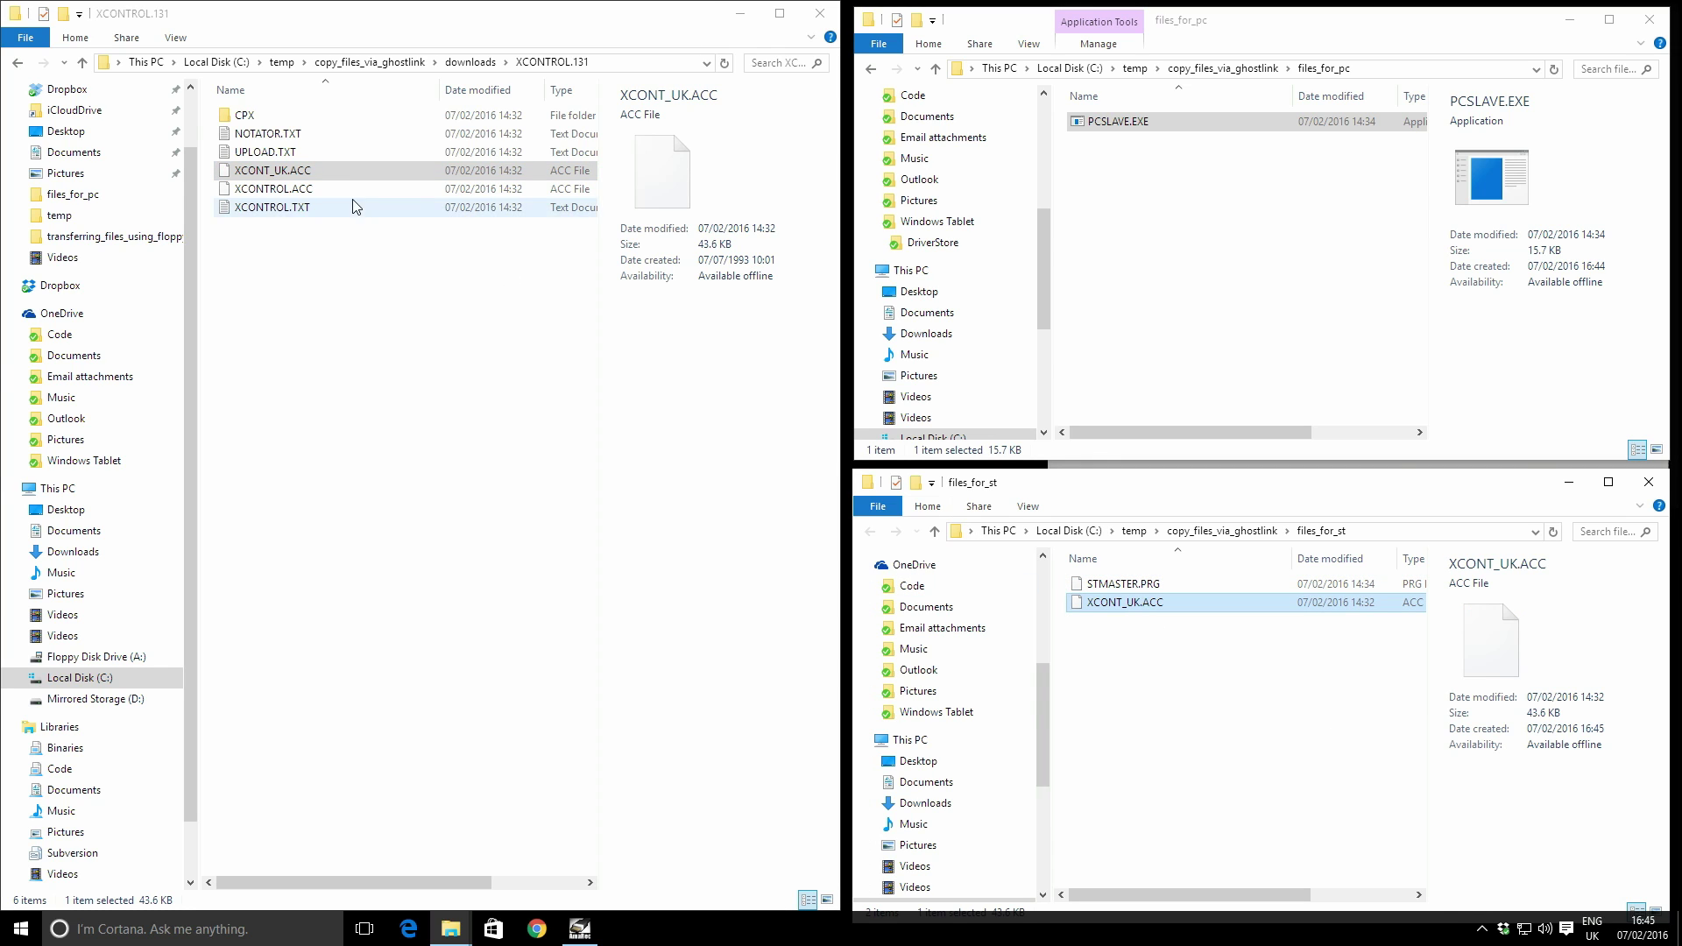
# - Copy MODEM.CPX from the CPX subfolder of XCONTROL.131 into files_for_st
pyautogui.doubleClick(242, 116)
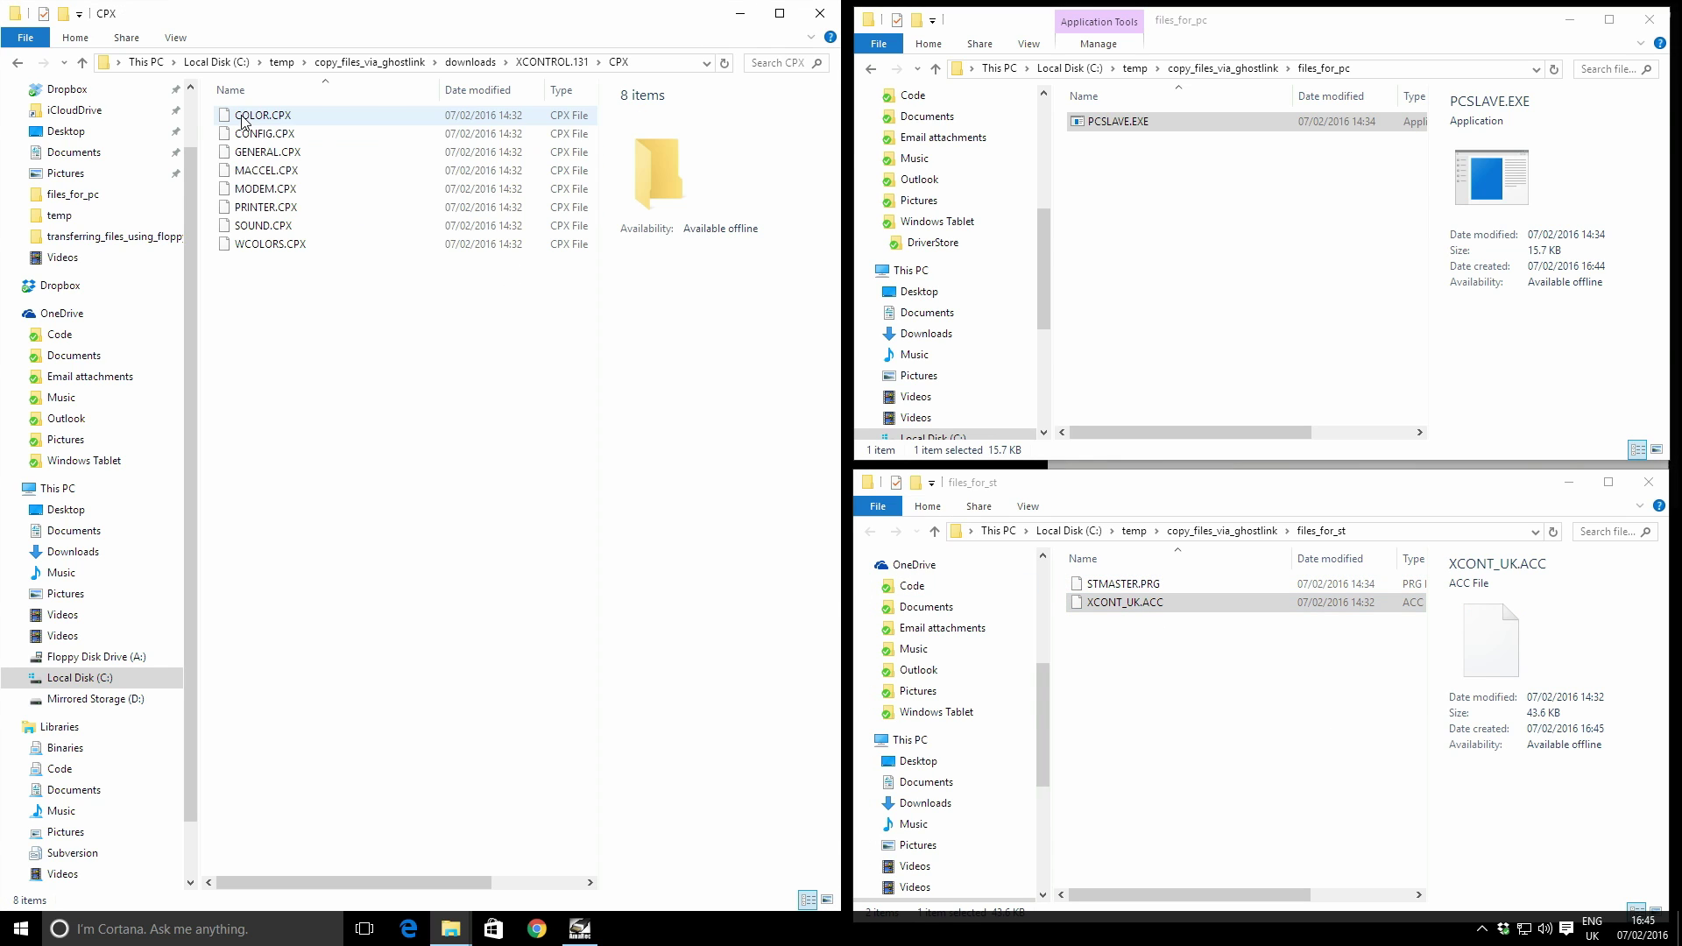
pyautogui.click(267, 191)
pyautogui.click(1162, 716)
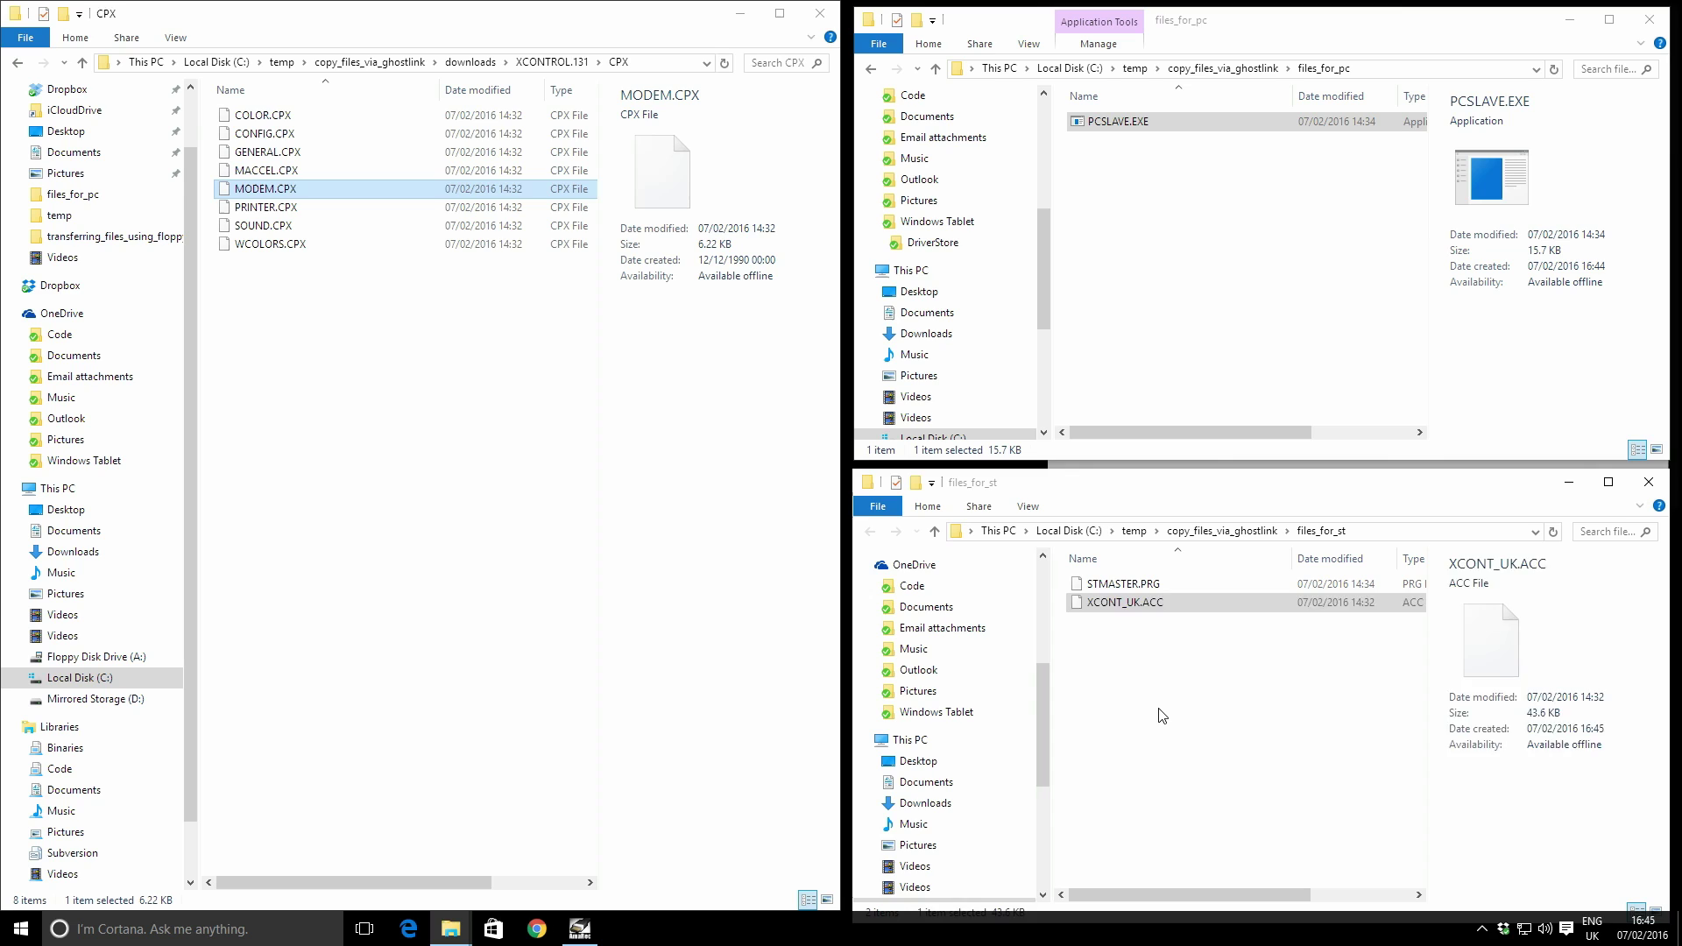
pyautogui.hotkey('ctrl', 'v')
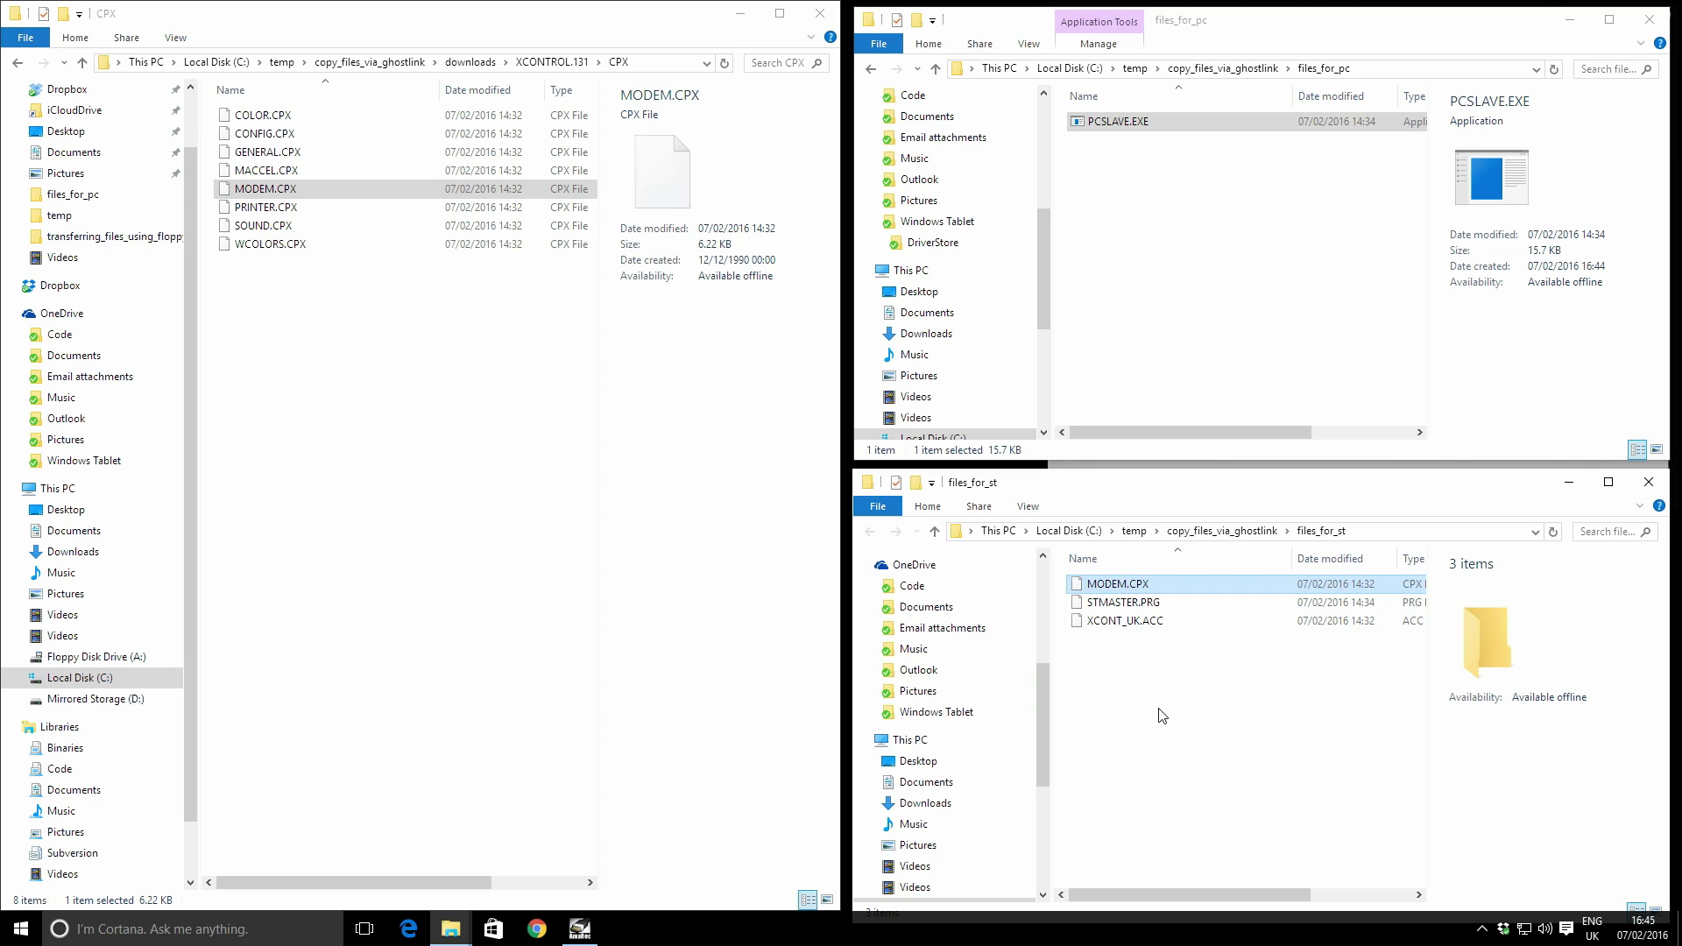
pyautogui.click(1162, 716)
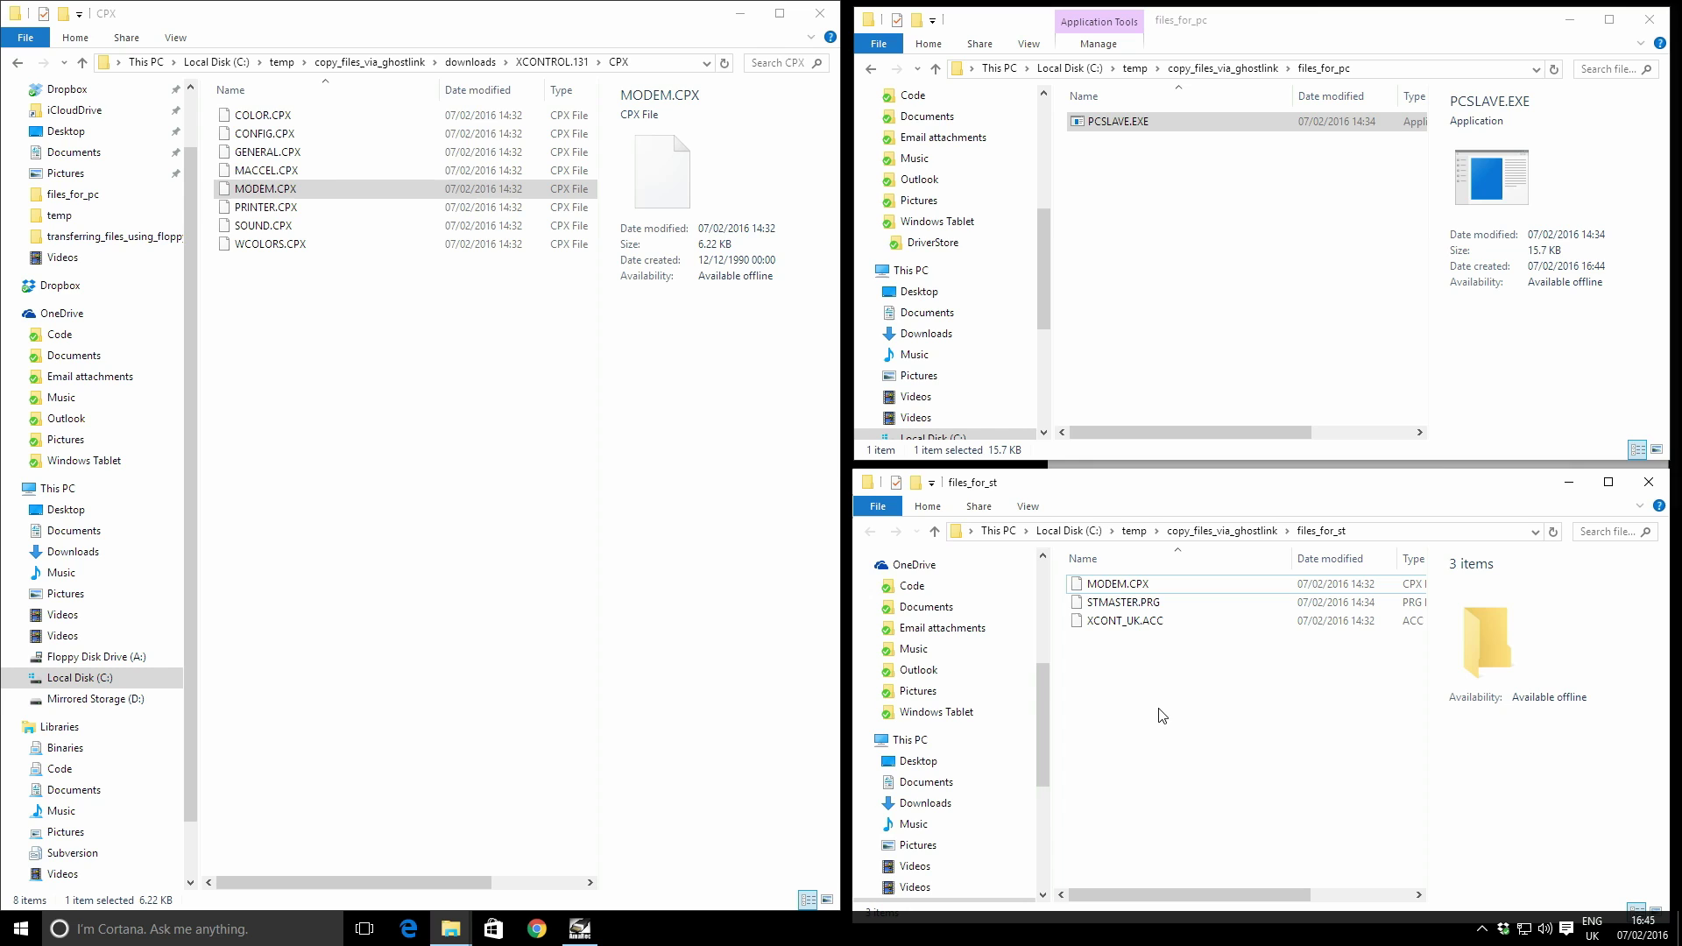
# - Return to the downloads folder and select both the DOSBox config and DOSBox shortcuts
pyautogui.click(15, 64)
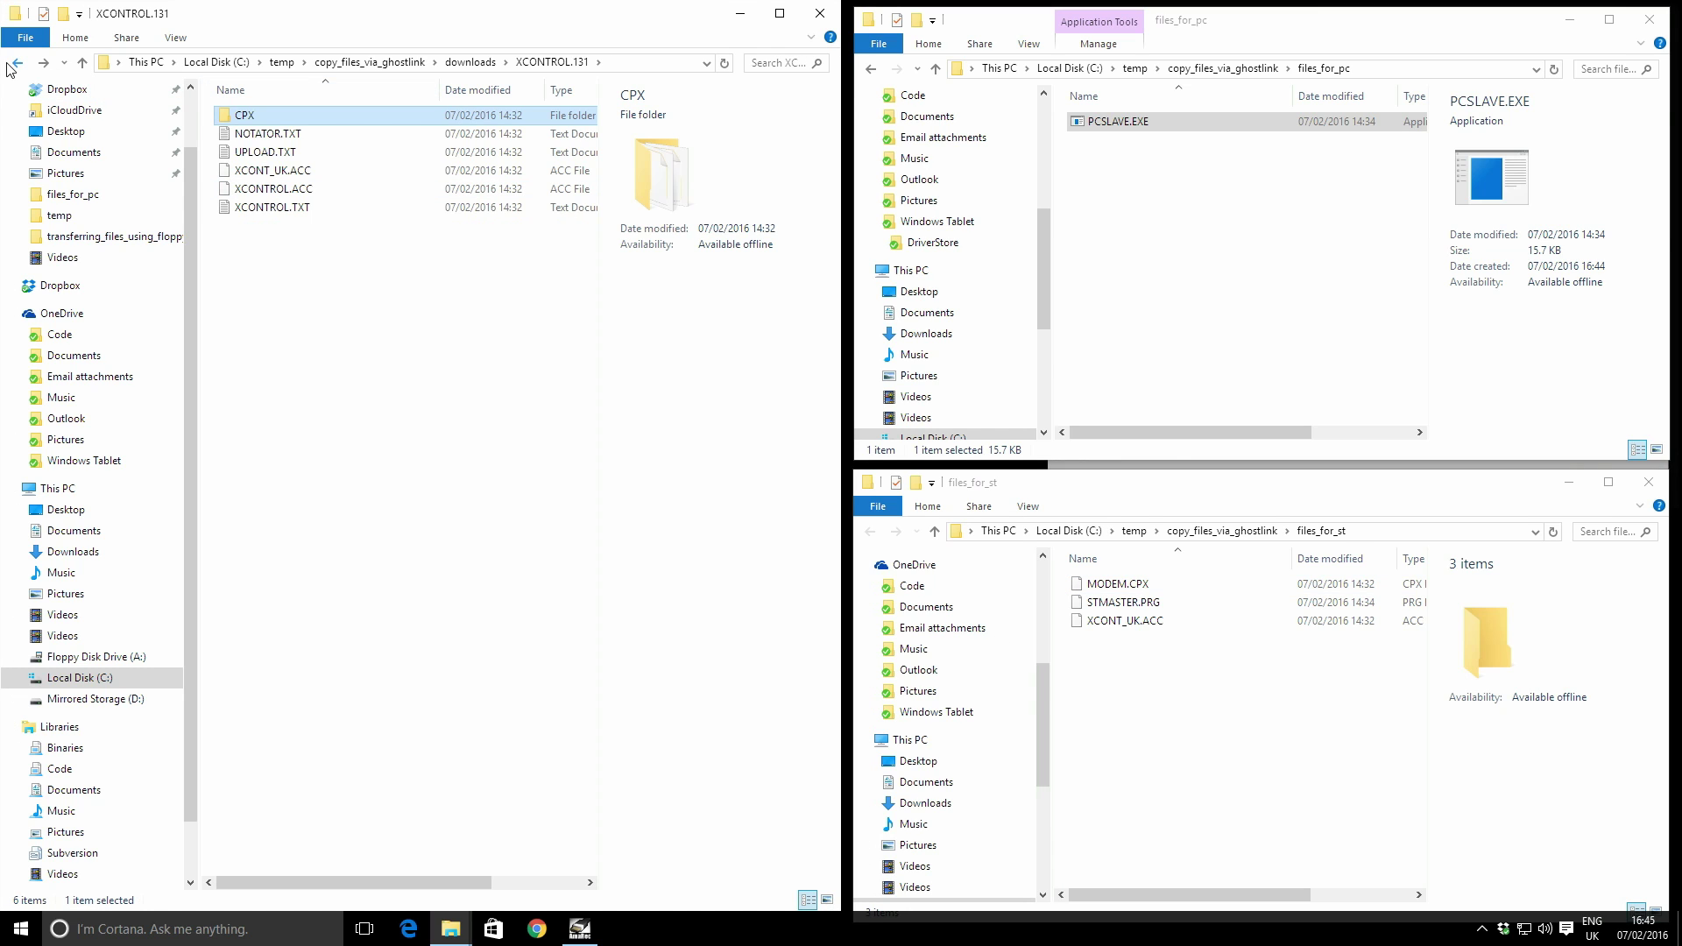
pyautogui.click(14, 64)
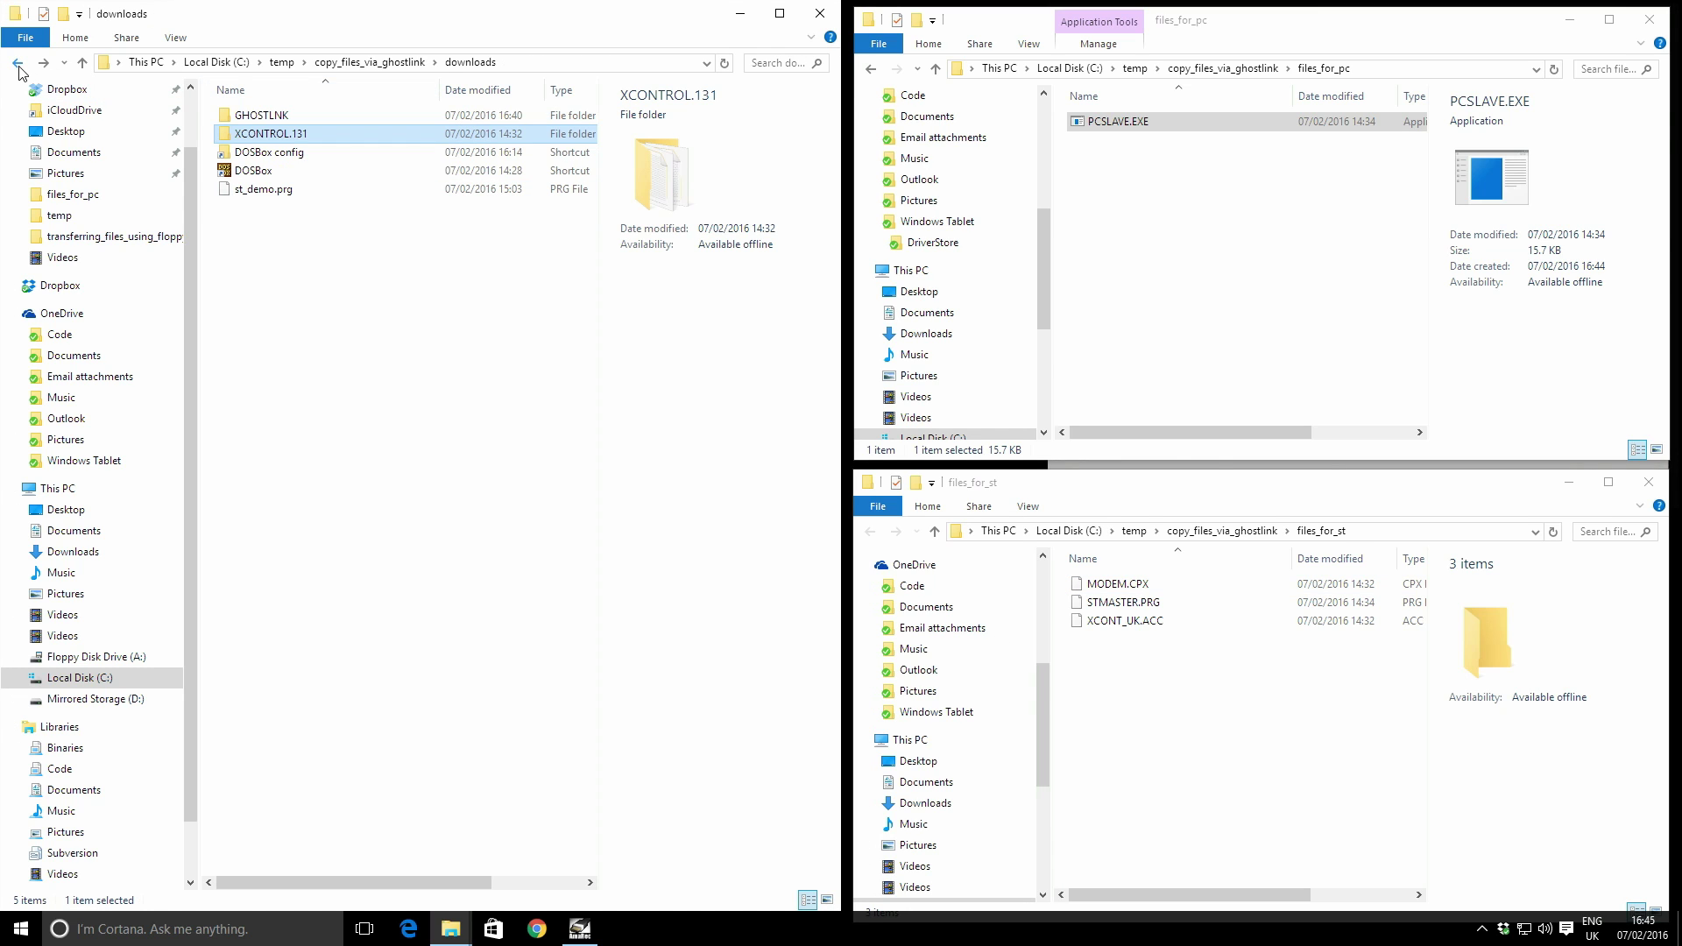
pyautogui.click(254, 158)
pyautogui.keyDown('ctrl'); pyautogui.click(256, 171); pyautogui.keyUp('ctrl')
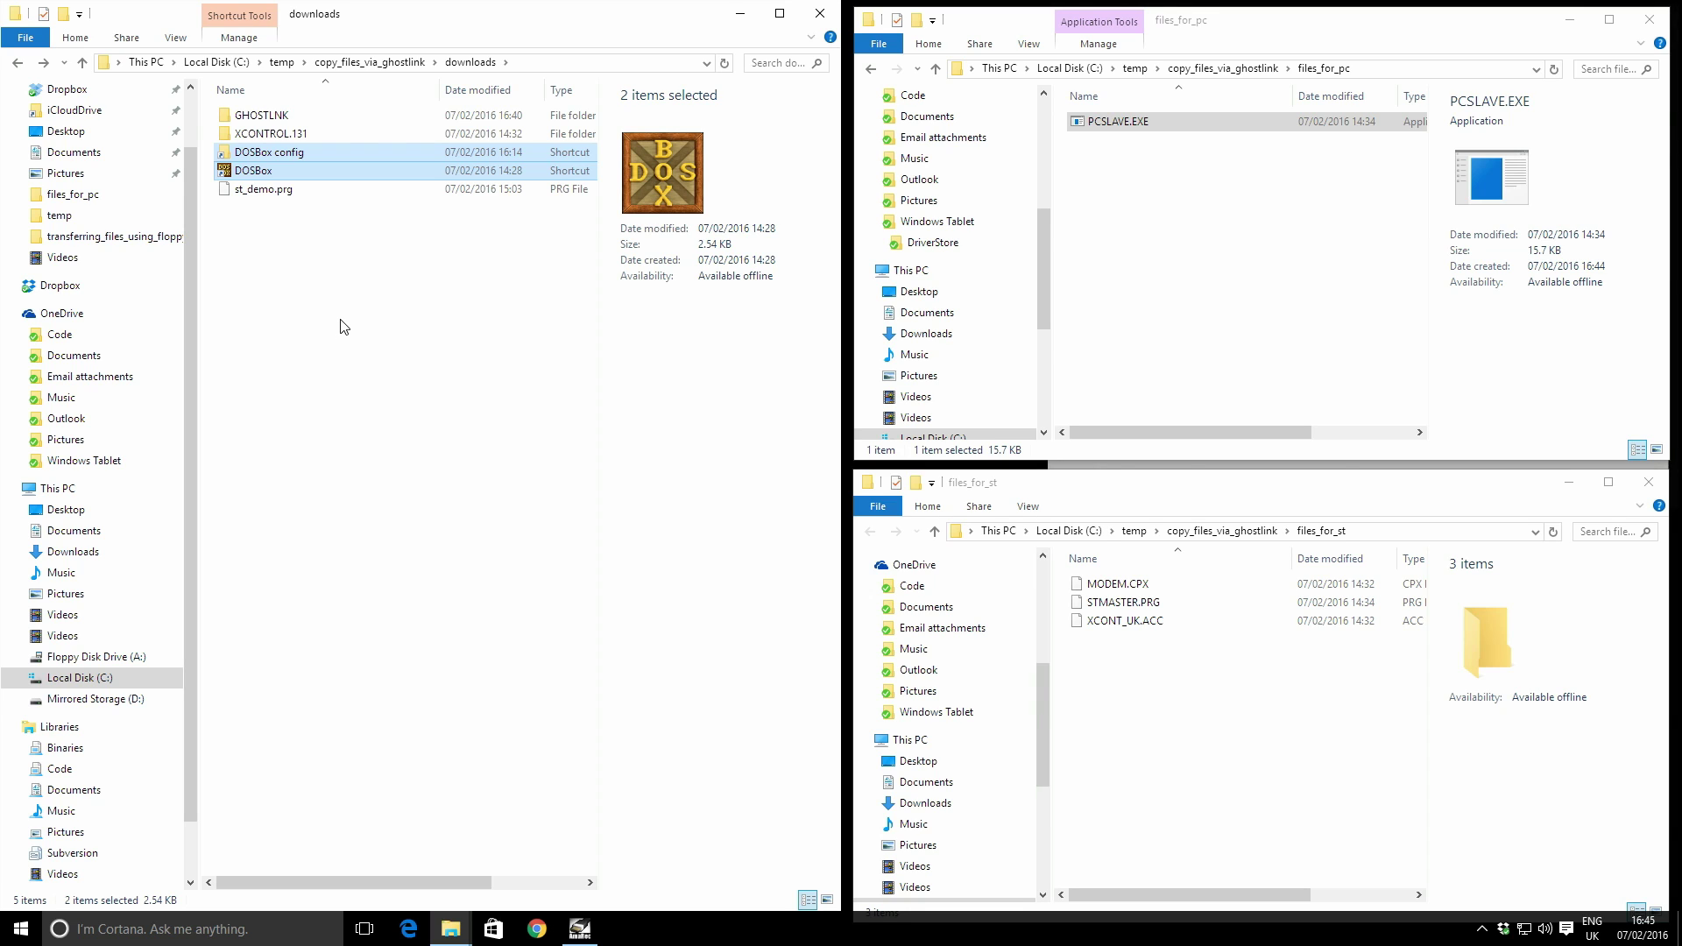
# - Copy st_demo.prg from the downloads folder into files_for_pc
pyautogui.click(264, 196)
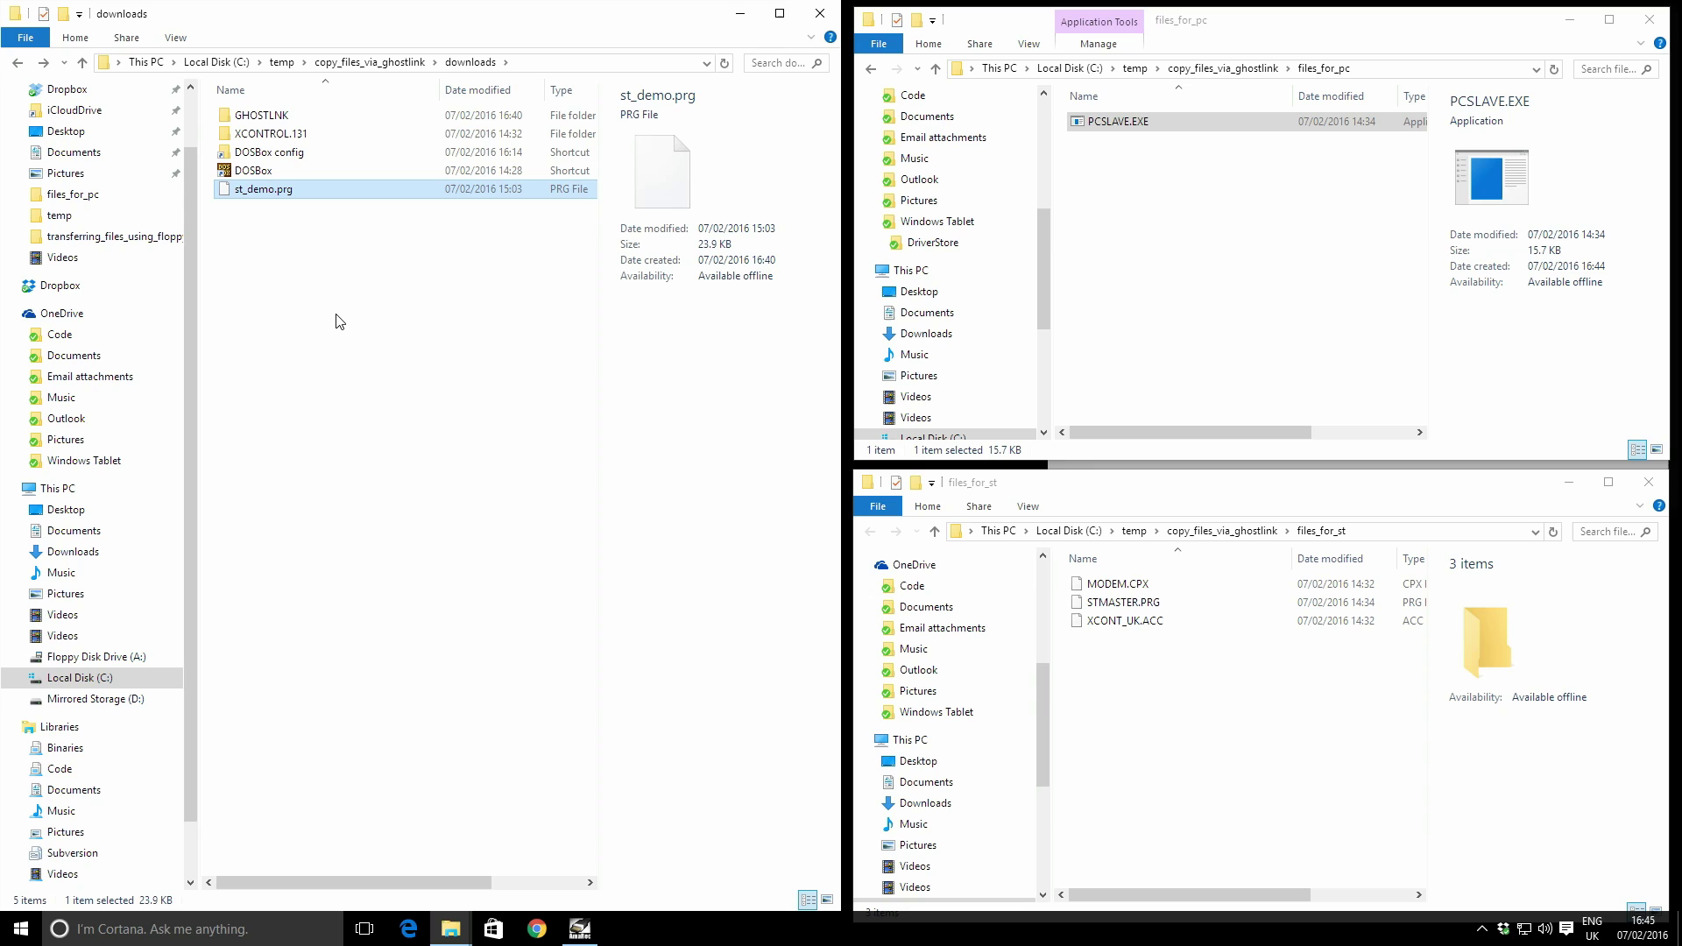
pyautogui.click(308, 214)
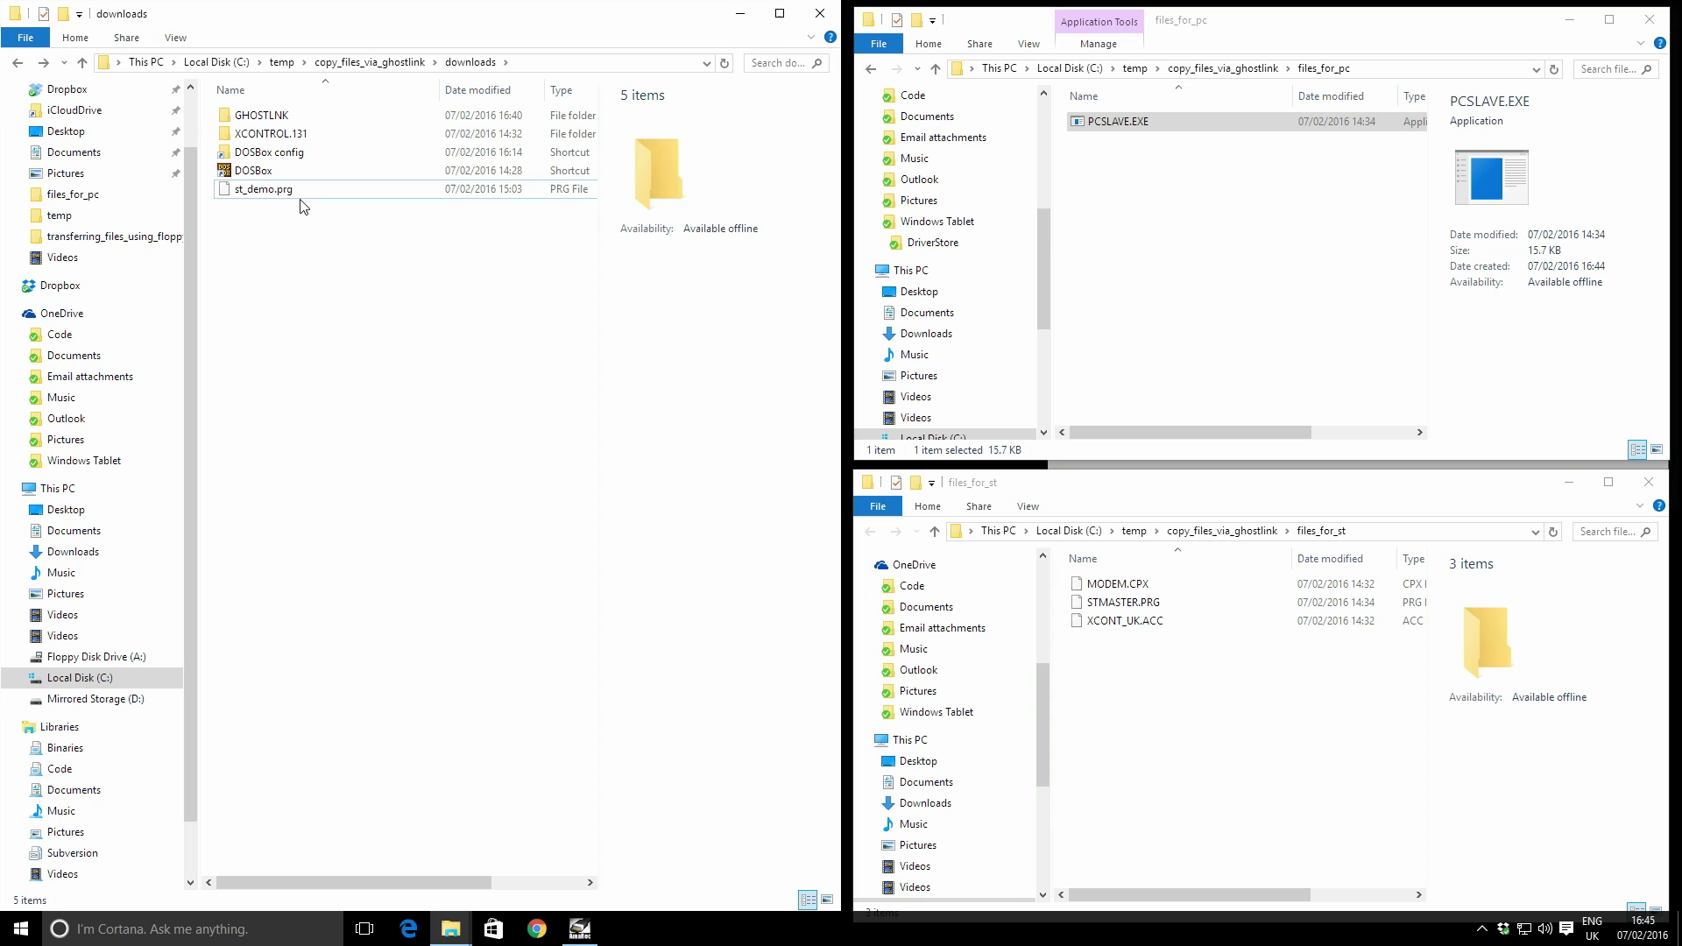
pyautogui.click(301, 191)
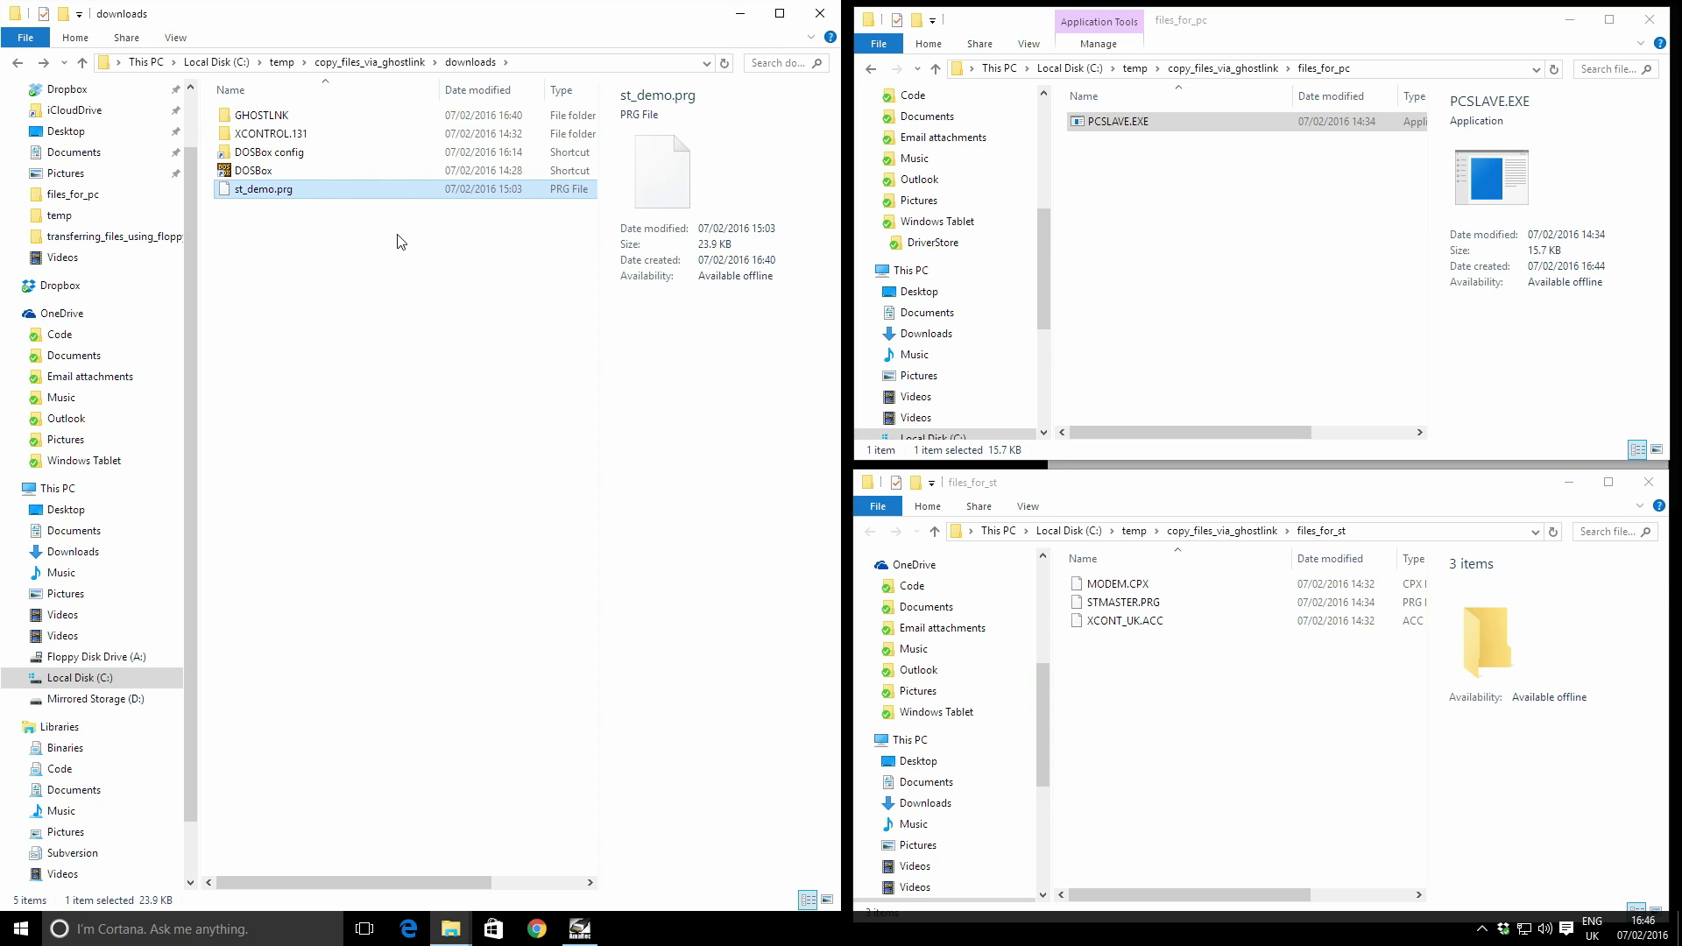
pyautogui.click(1195, 289)
pyautogui.hotkey('ctrl', 'v')
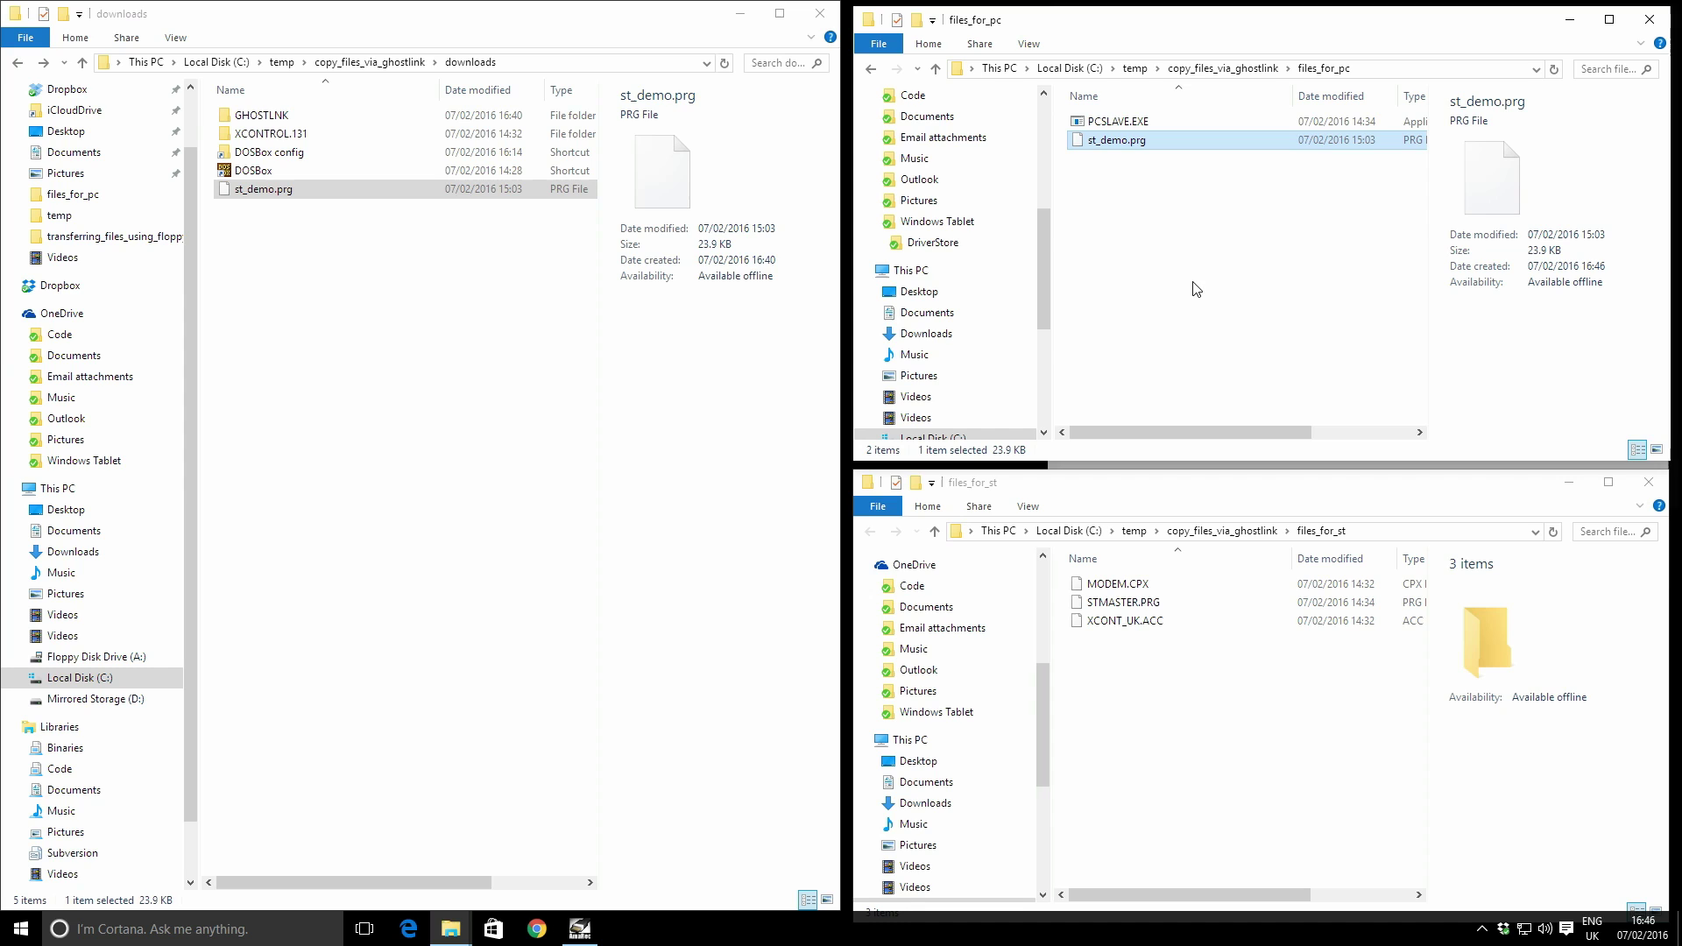
pyautogui.moveTo(1195, 754); pyautogui.dragTo(1107, 571)
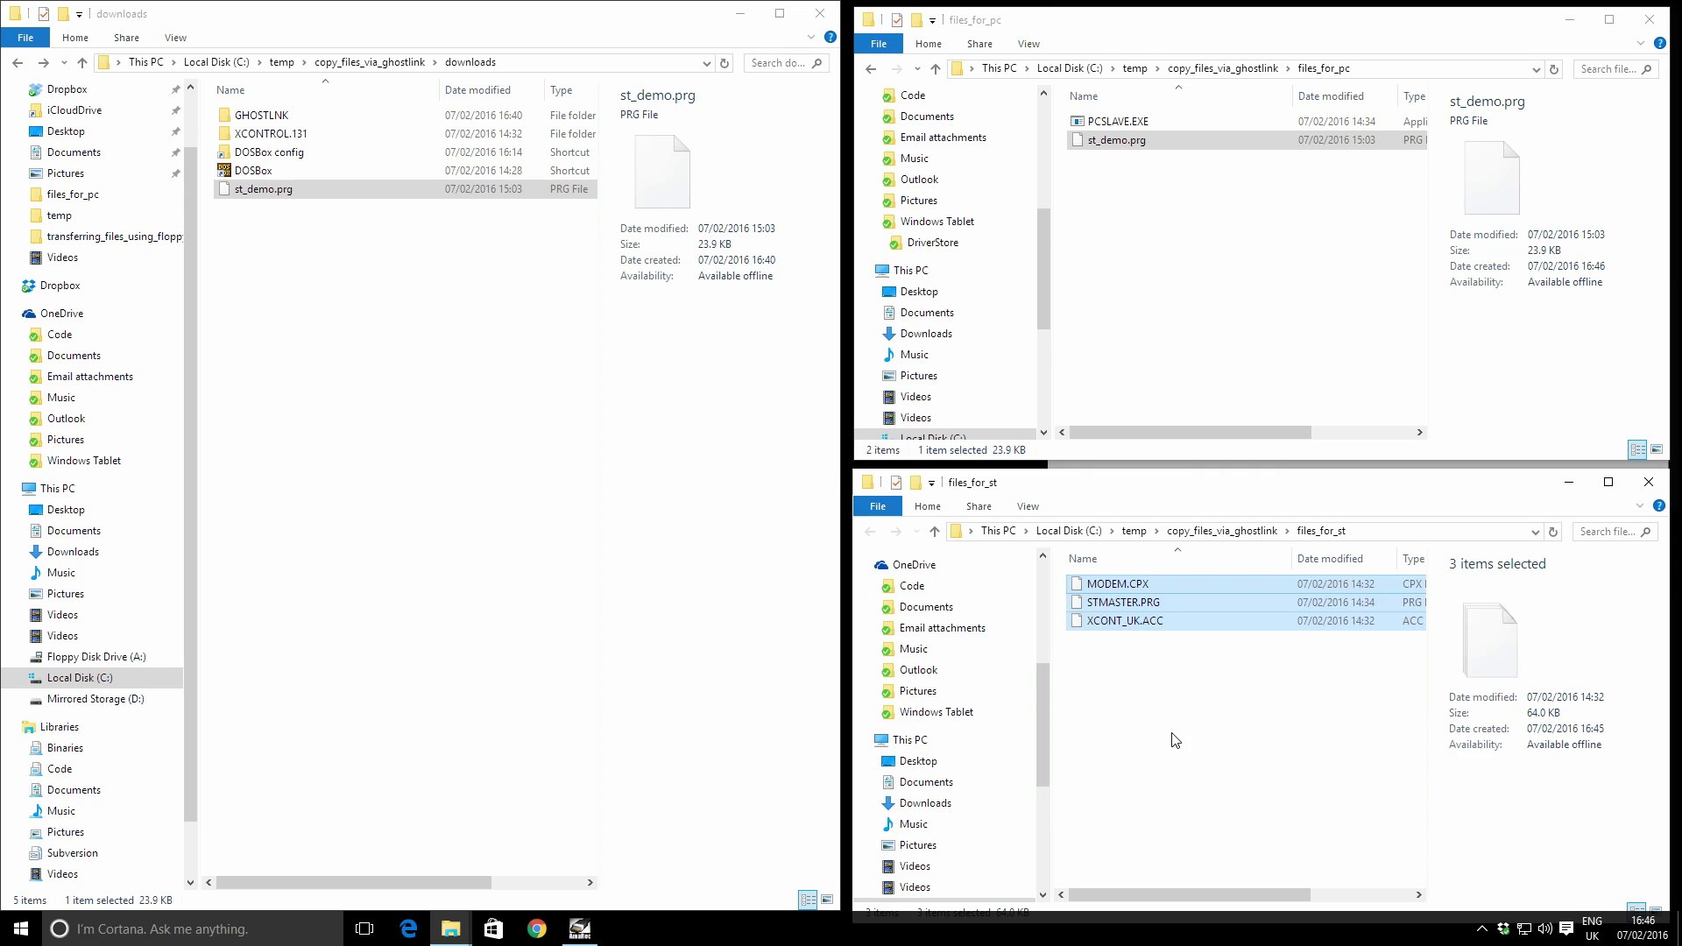
pyautogui.moveTo(1172, 736); pyautogui.dragTo(1108, 609)
pyautogui.click(1124, 742)
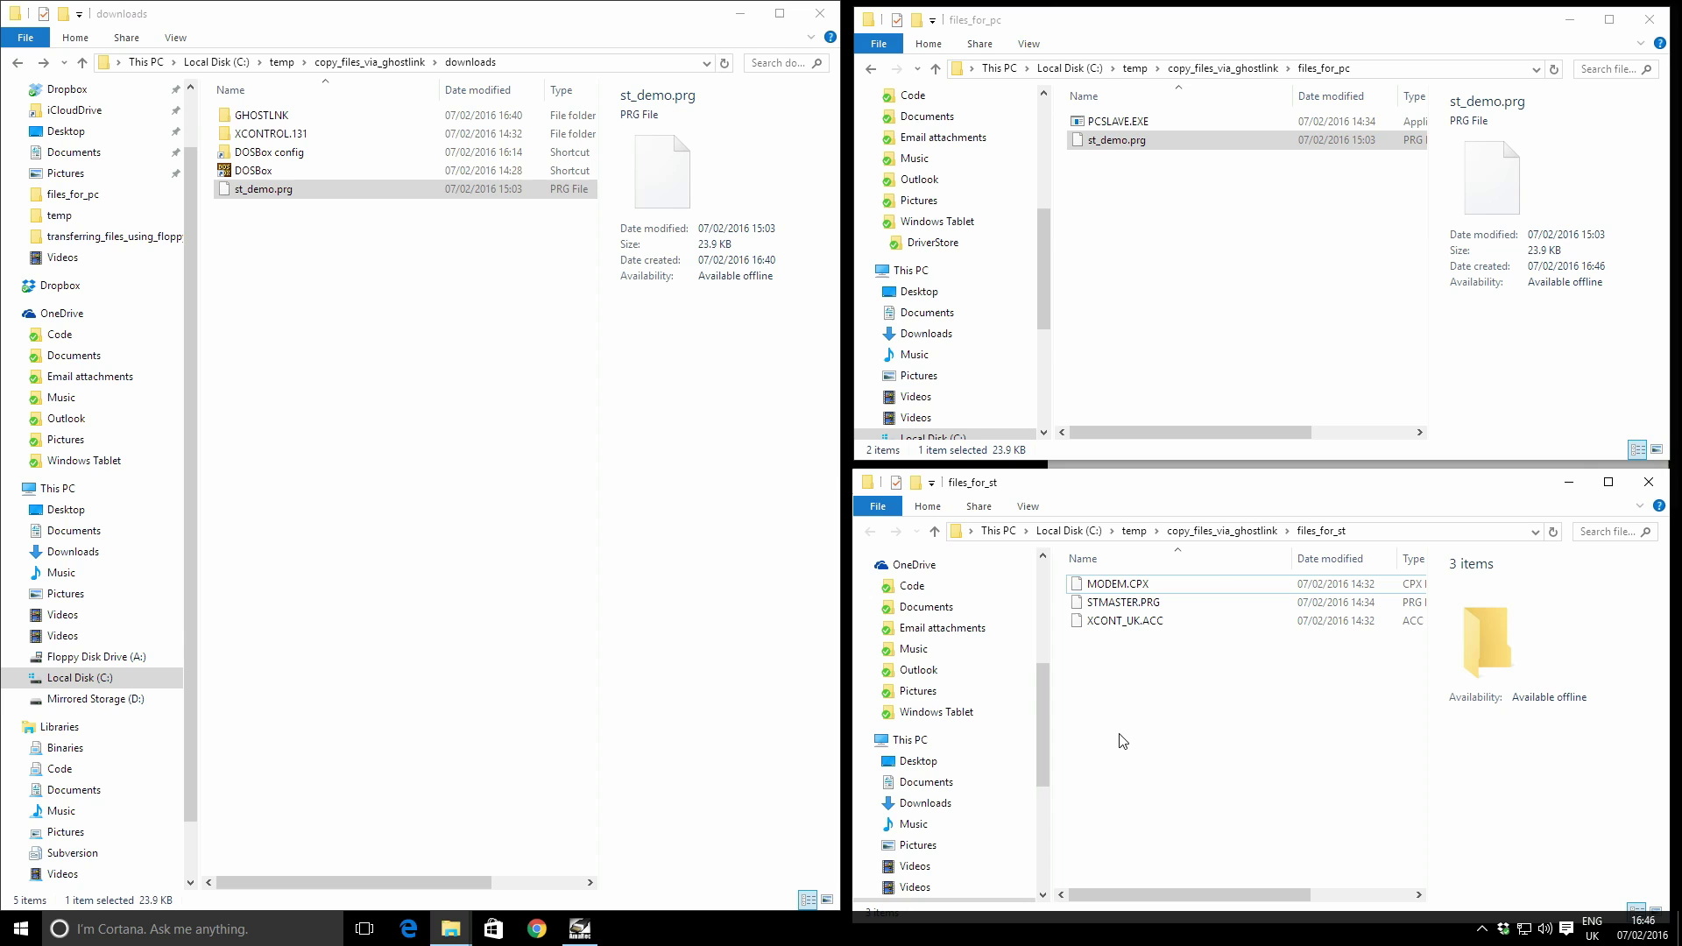
# - Open floppy drive A: through the Run dialog and move its window over the downloads window
pyautogui.press('super+r')
pyautogui.write('a:')
pyautogui.press('Return')
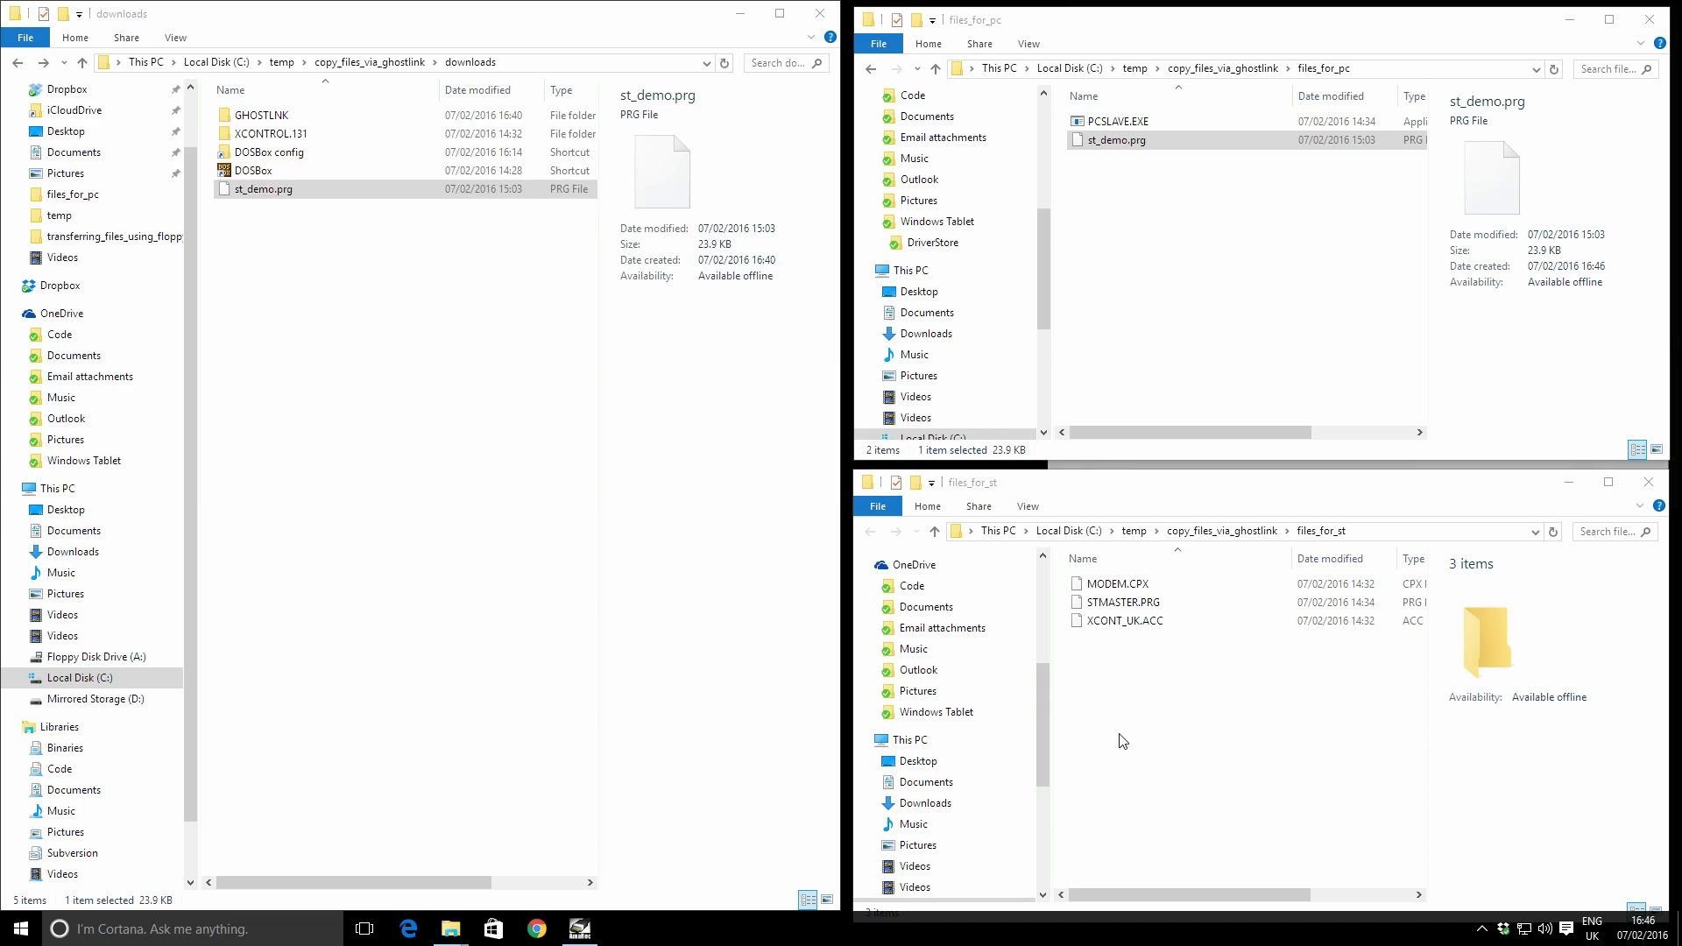
pyautogui.moveTo(558, 67); pyautogui.dragTo(637, 149)
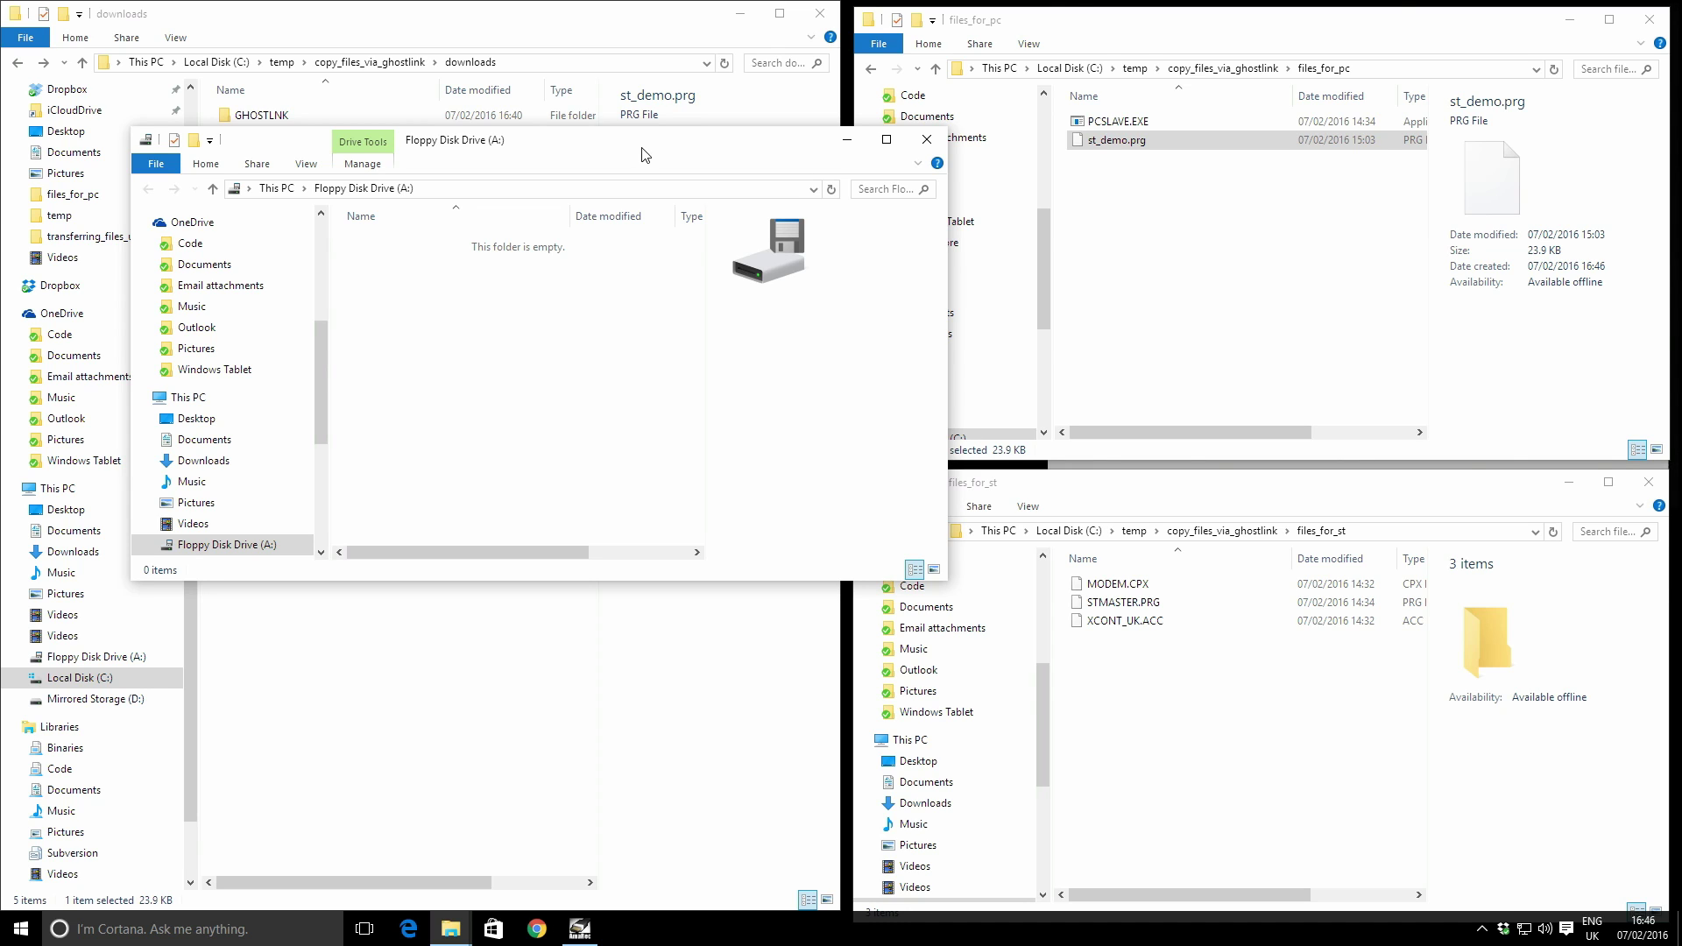
# - Copy MODEM.CPX, STMASTER.PRG and XCONT_UK.ACC from files_for_st onto floppy drive A: and bring their full names into view
pyautogui.moveTo(1172, 689); pyautogui.dragTo(489, 369)
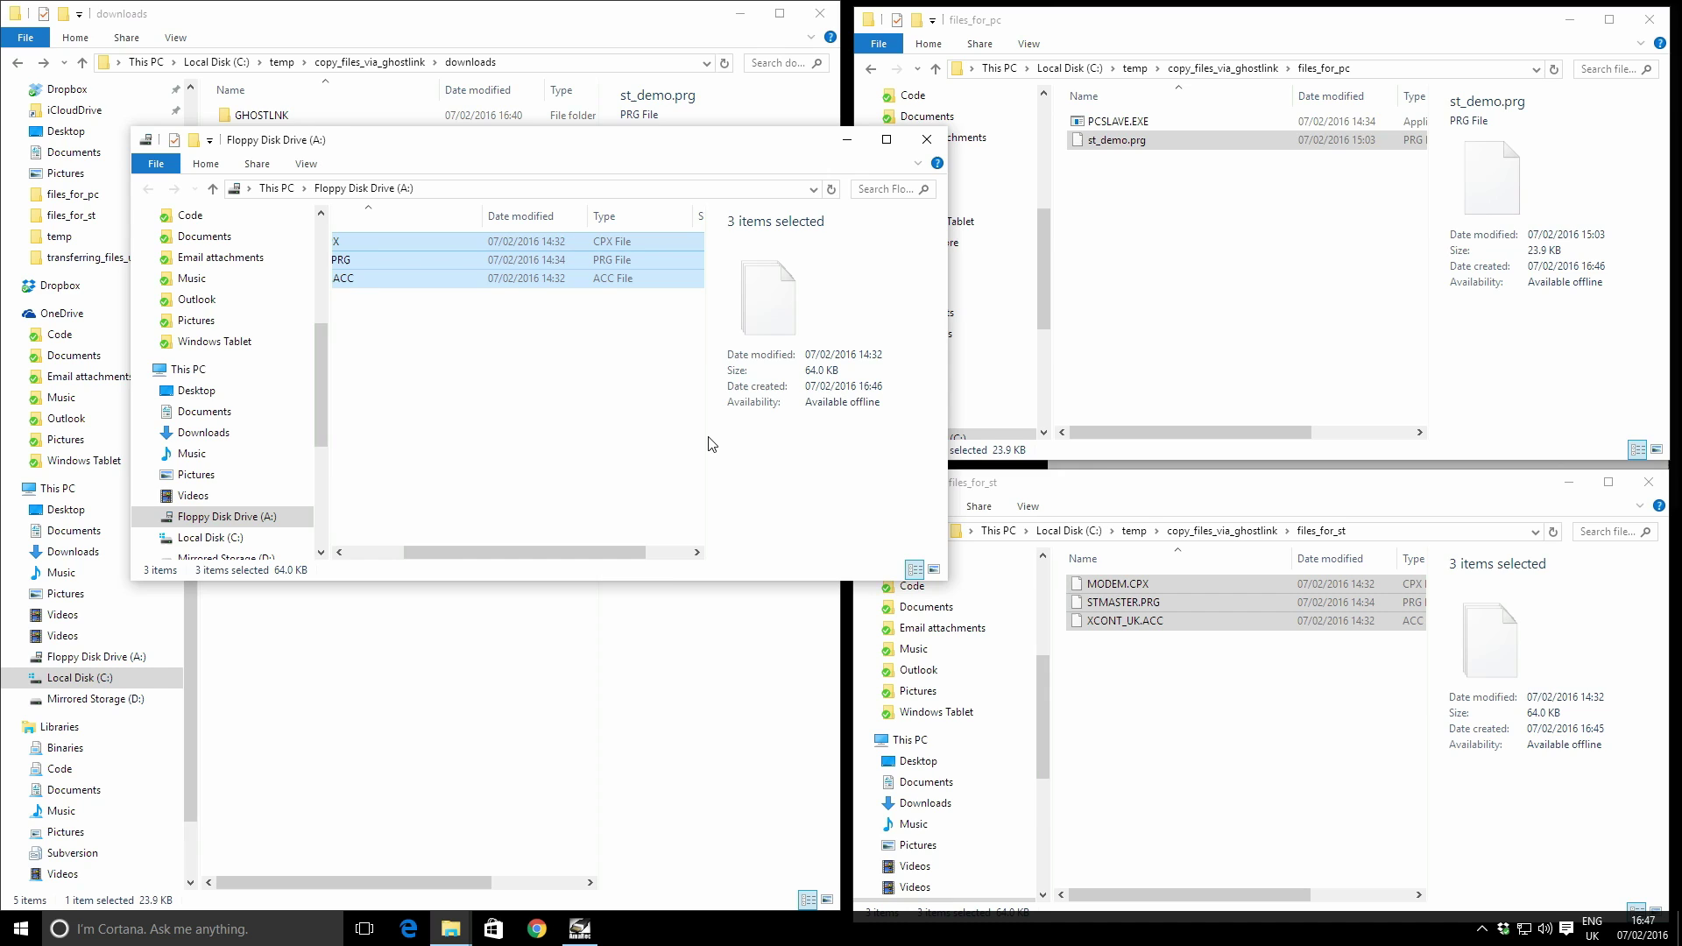
pyautogui.click(623, 445)
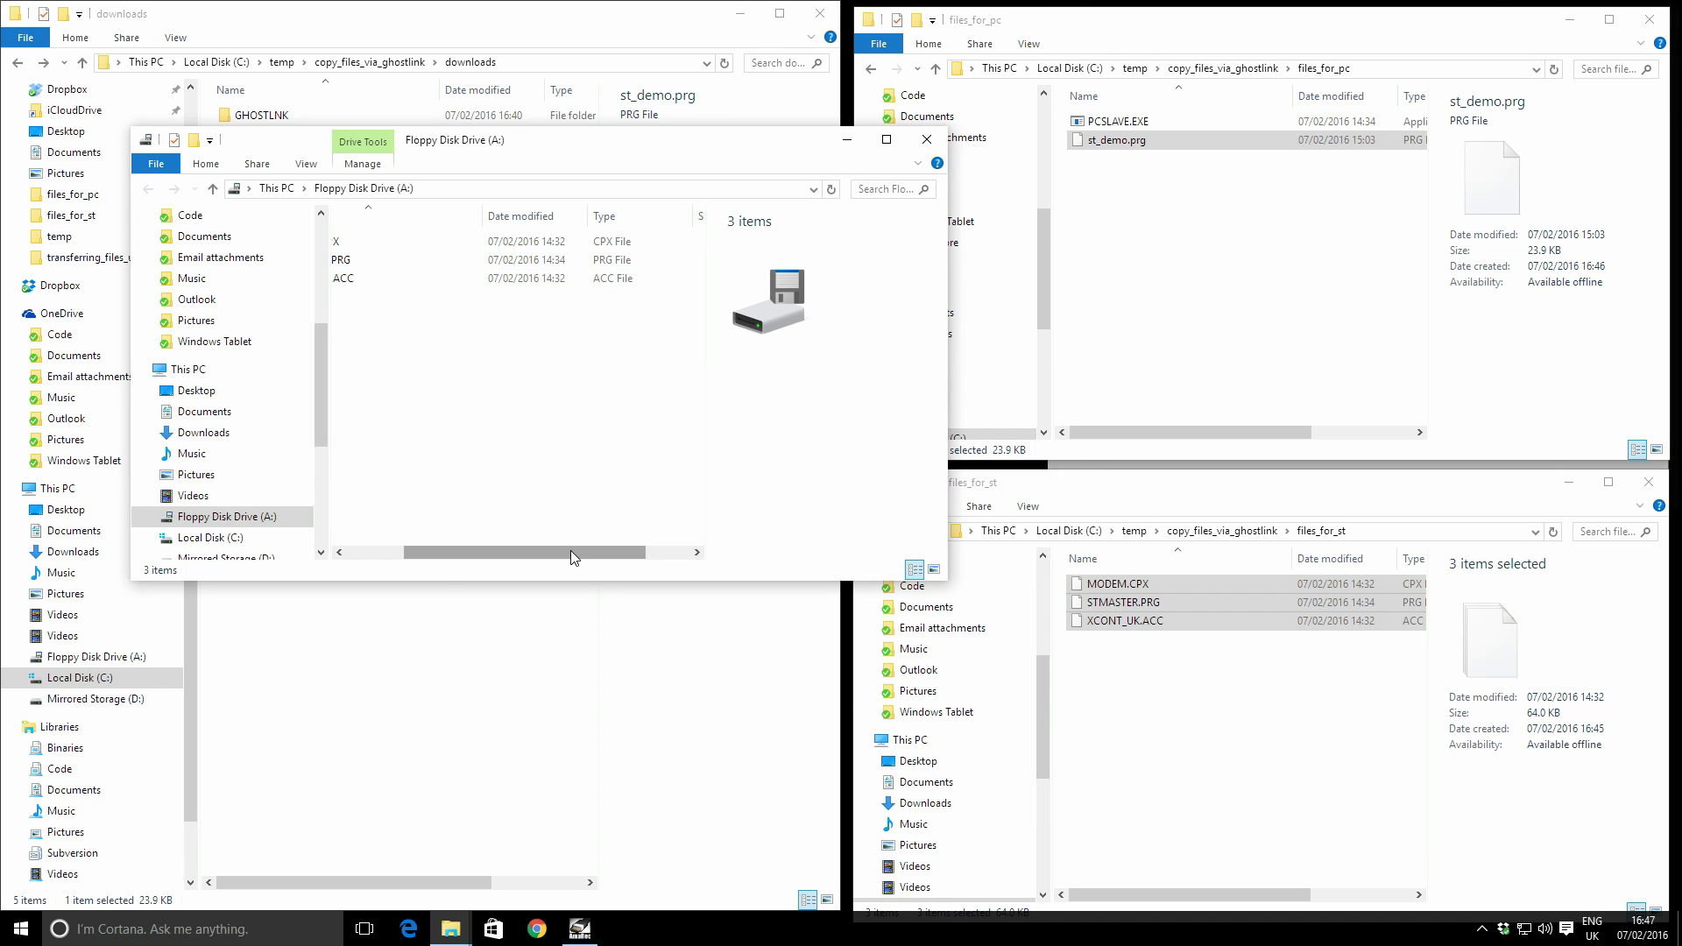
pyautogui.moveTo(571, 551); pyautogui.dragTo(444, 570)
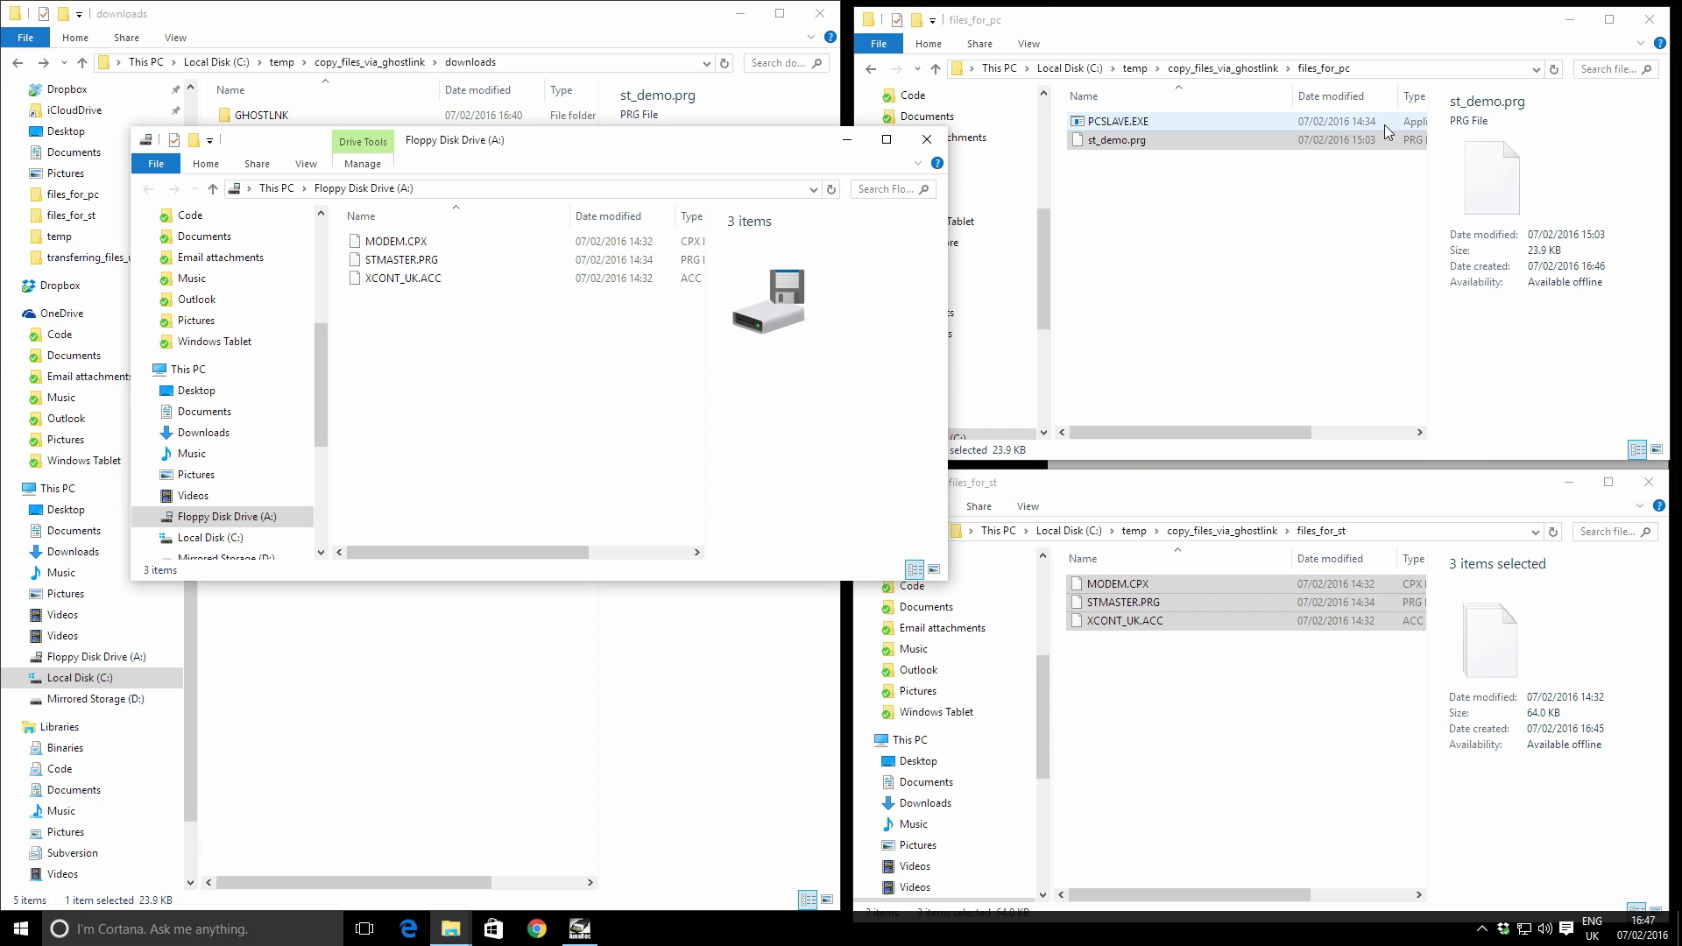
# - Clear away the files_for_pc and floppy drive windows and open floppy disk A on the Atari ST desktop
pyautogui.click(1570, 20)
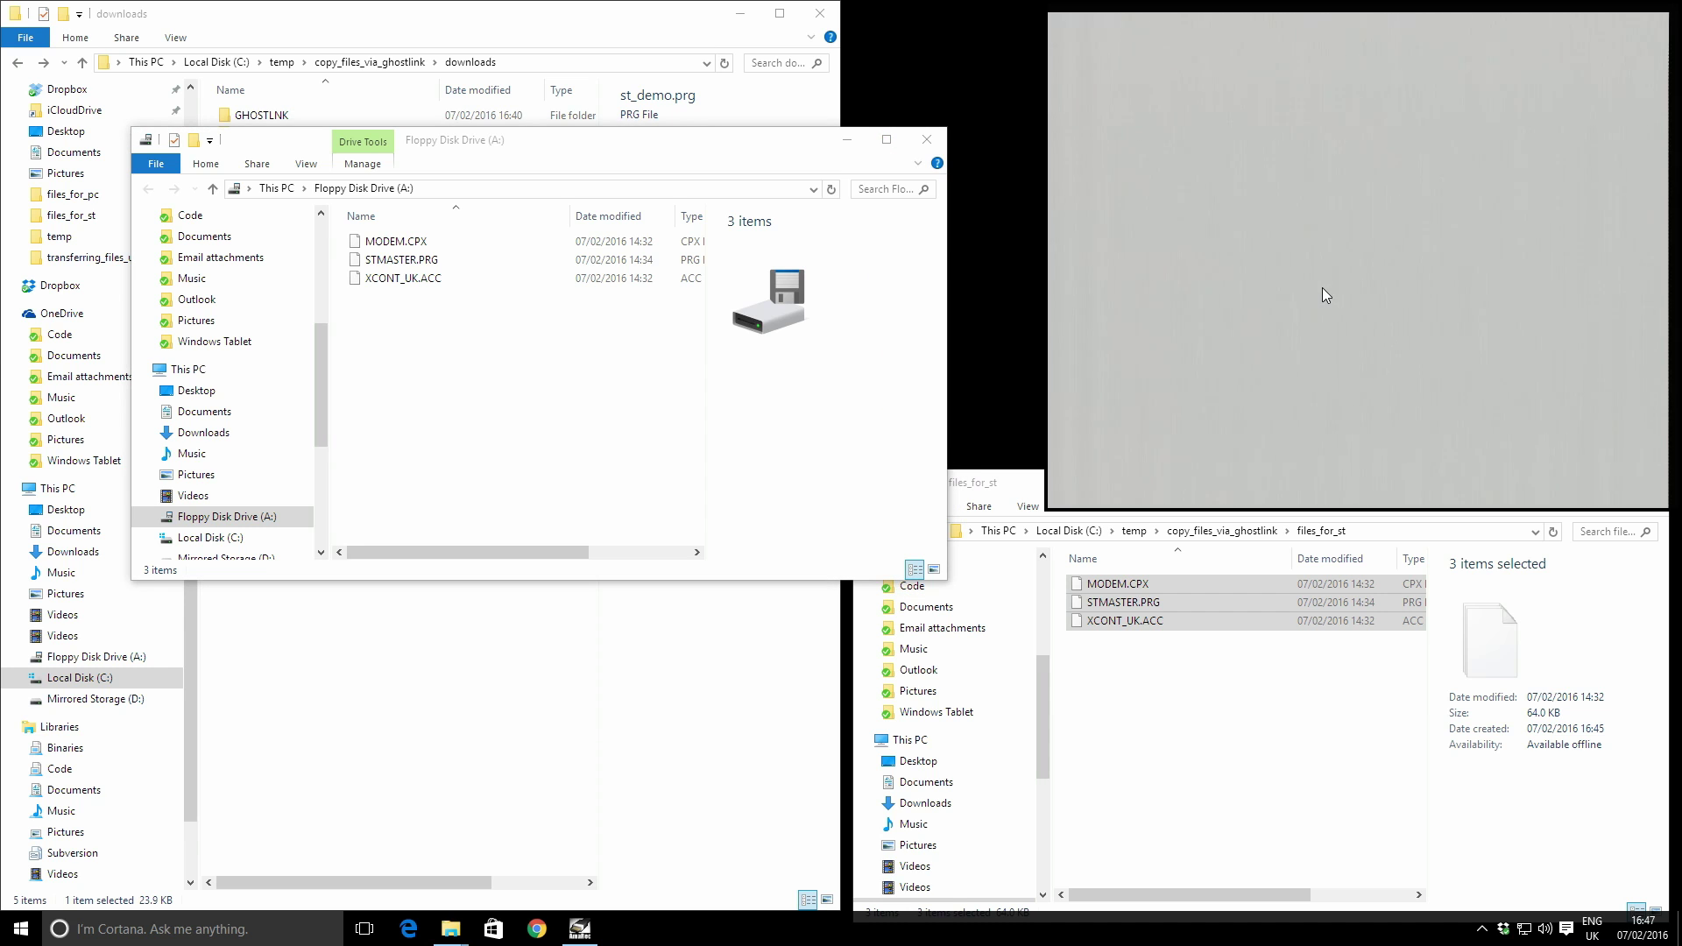
pyautogui.click(922, 139)
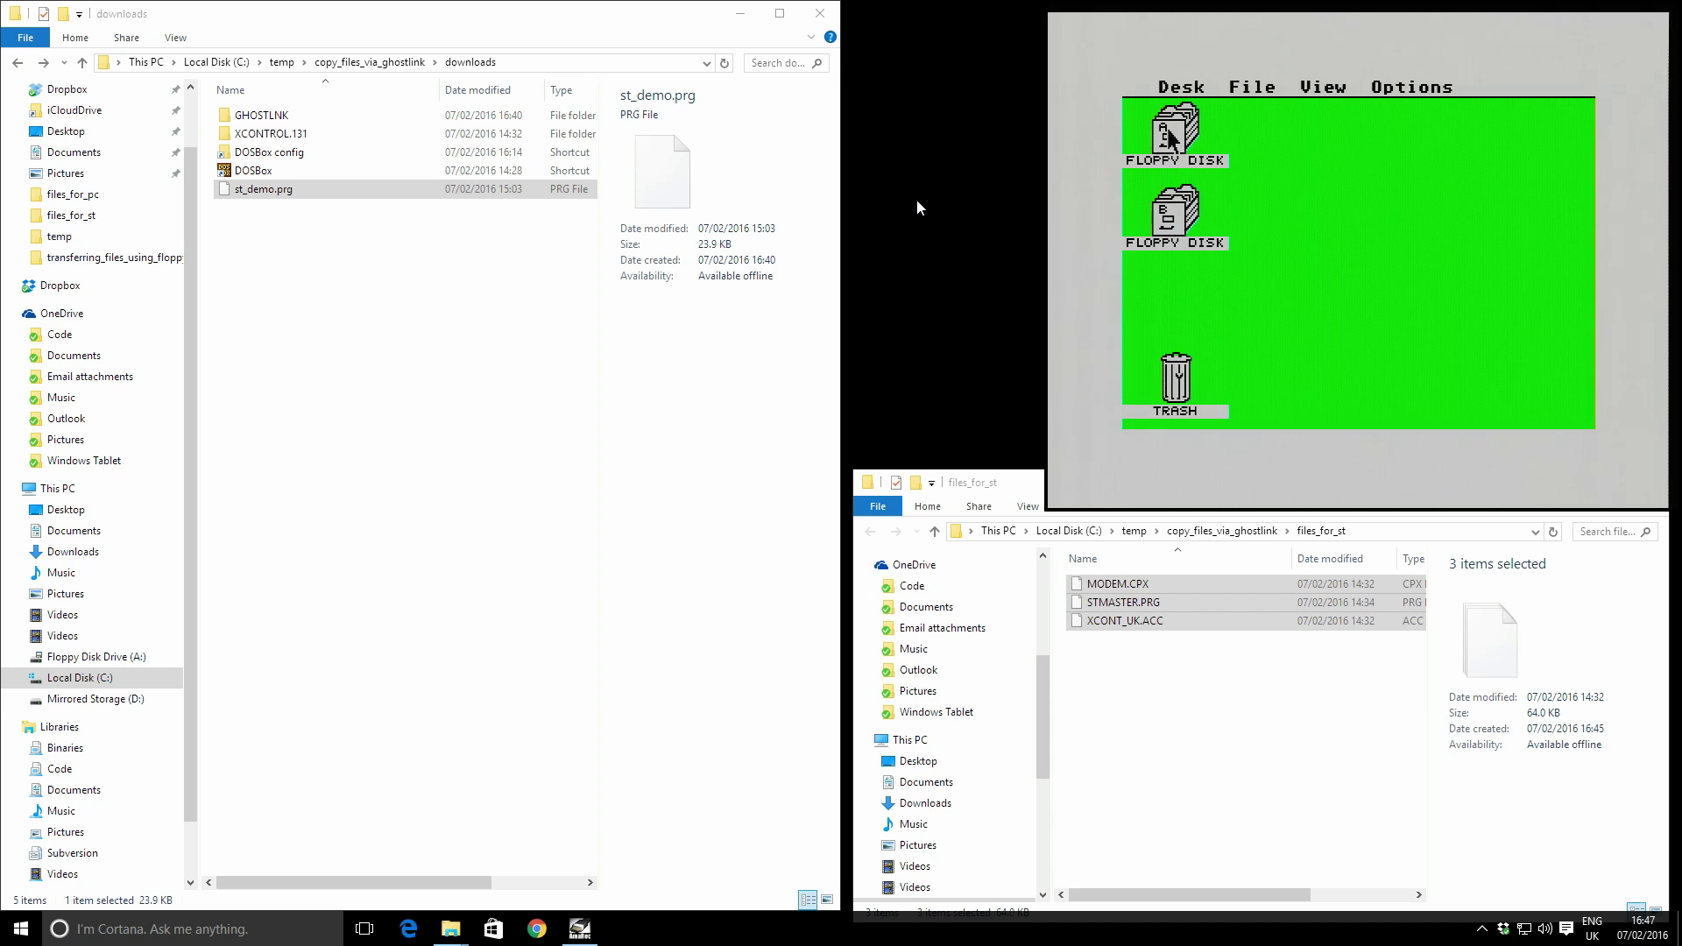
pyautogui.doubleClick(1171, 140)
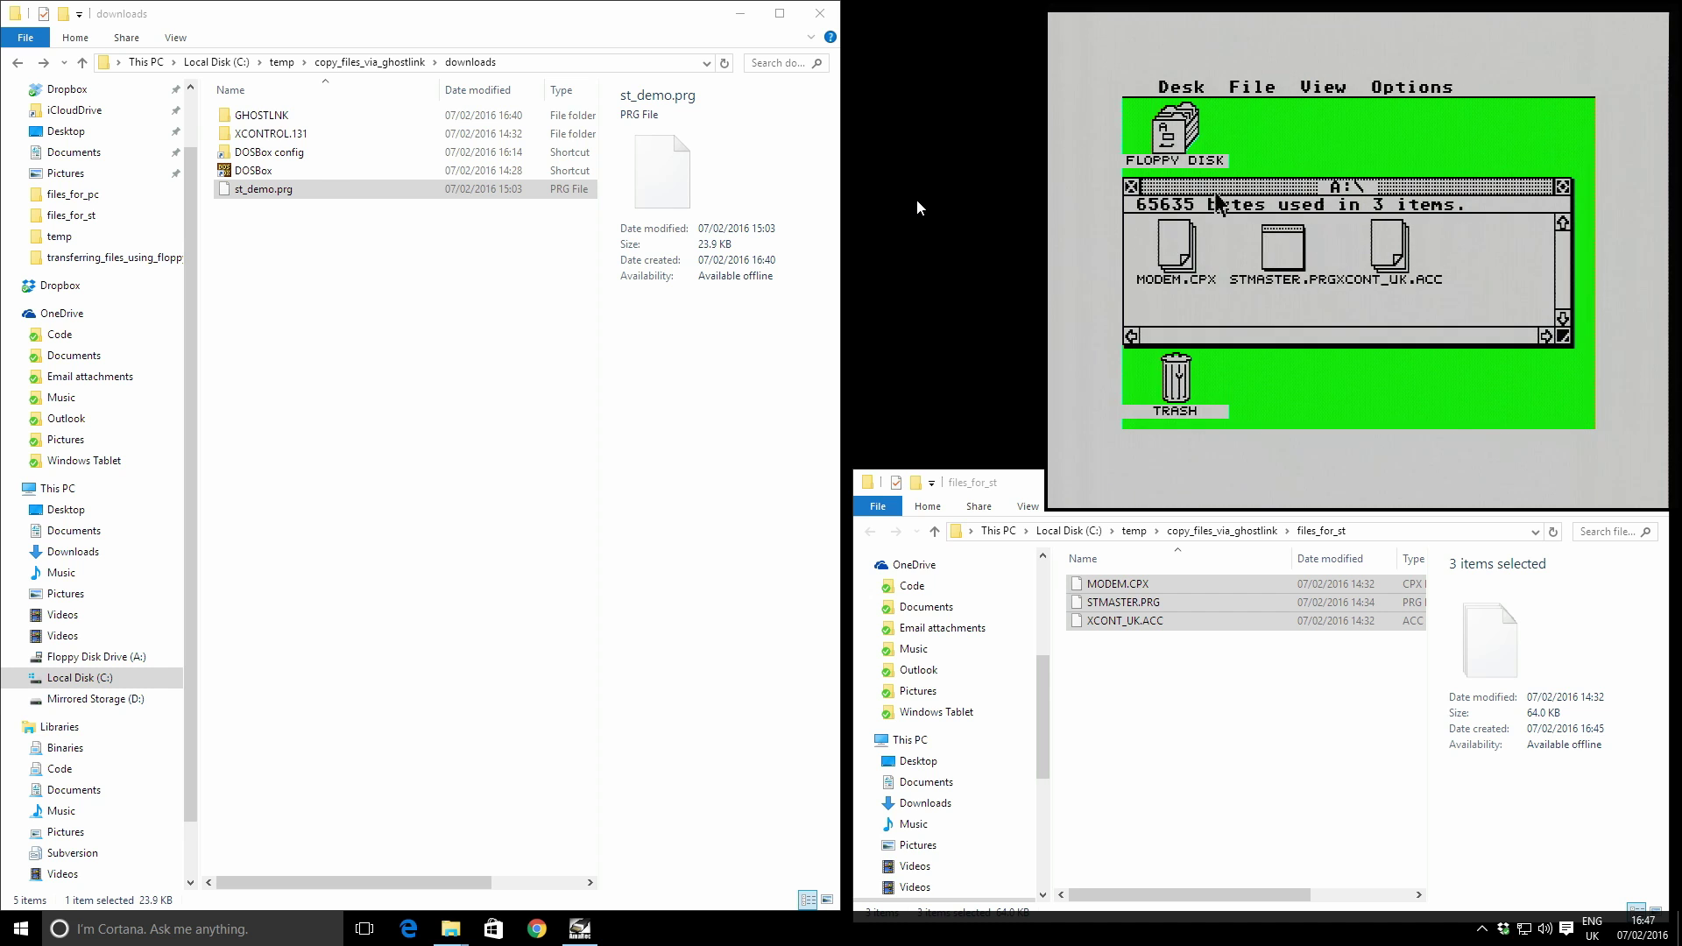
# - Check the baud rate, parity, bits, stop bits and flow control in the Atari ST control panel's Modem Setup, and close the panel
pyautogui.moveTo(1188, 88)
pyautogui.click(1199, 133)
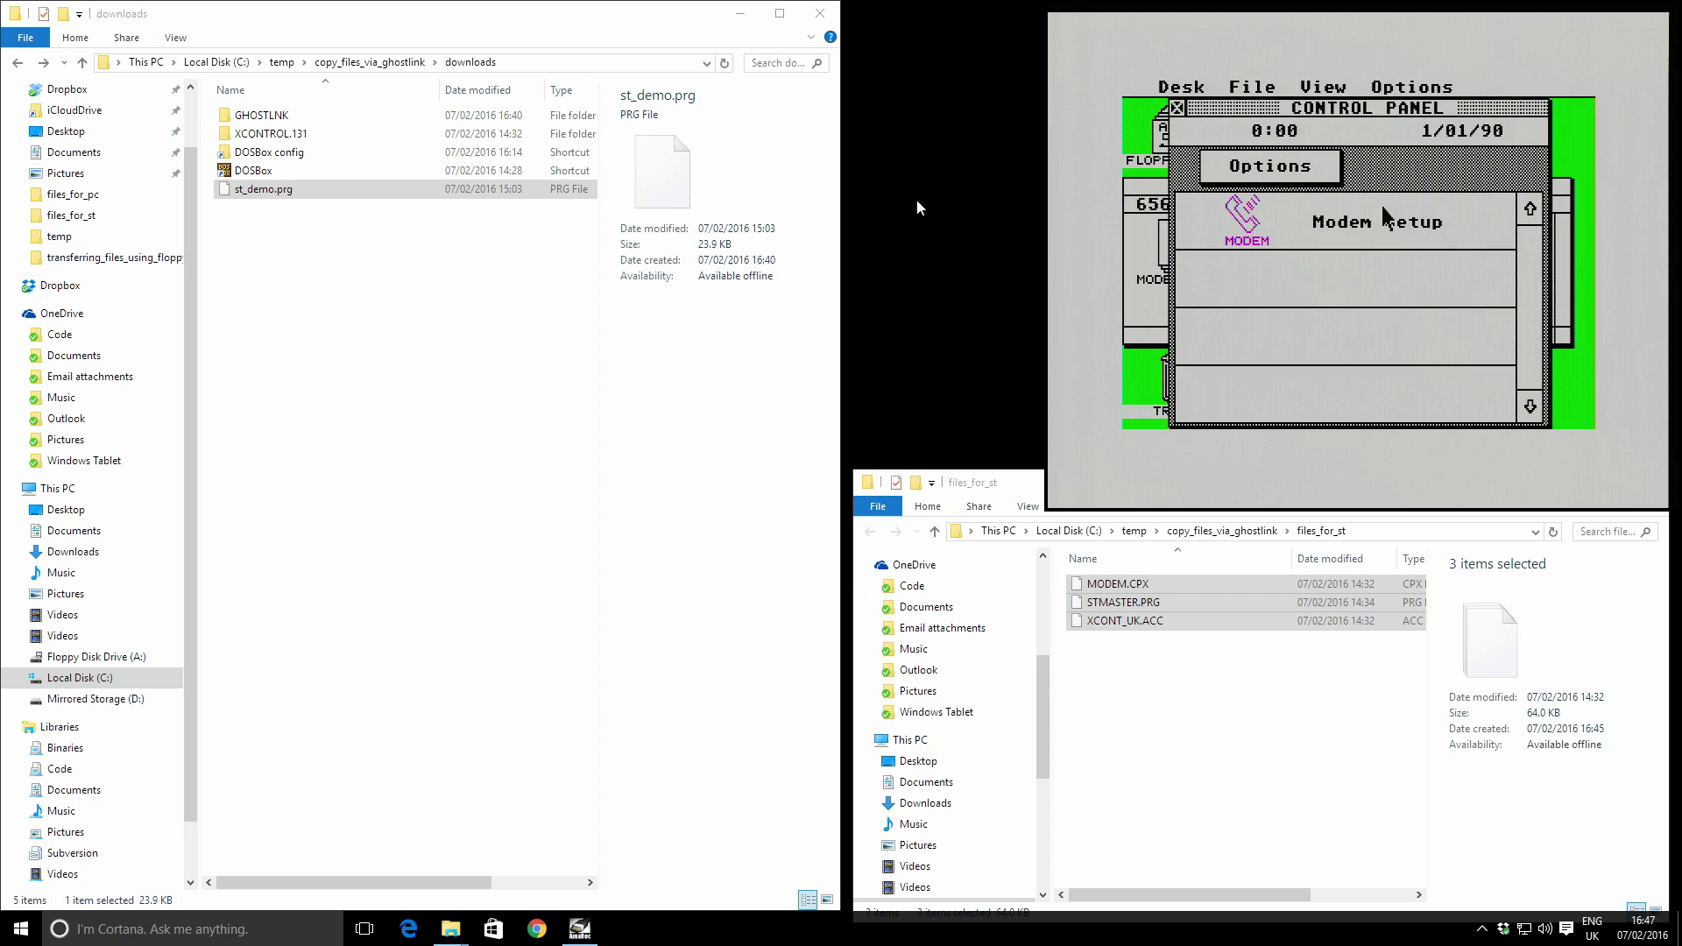
pyautogui.click(1385, 224)
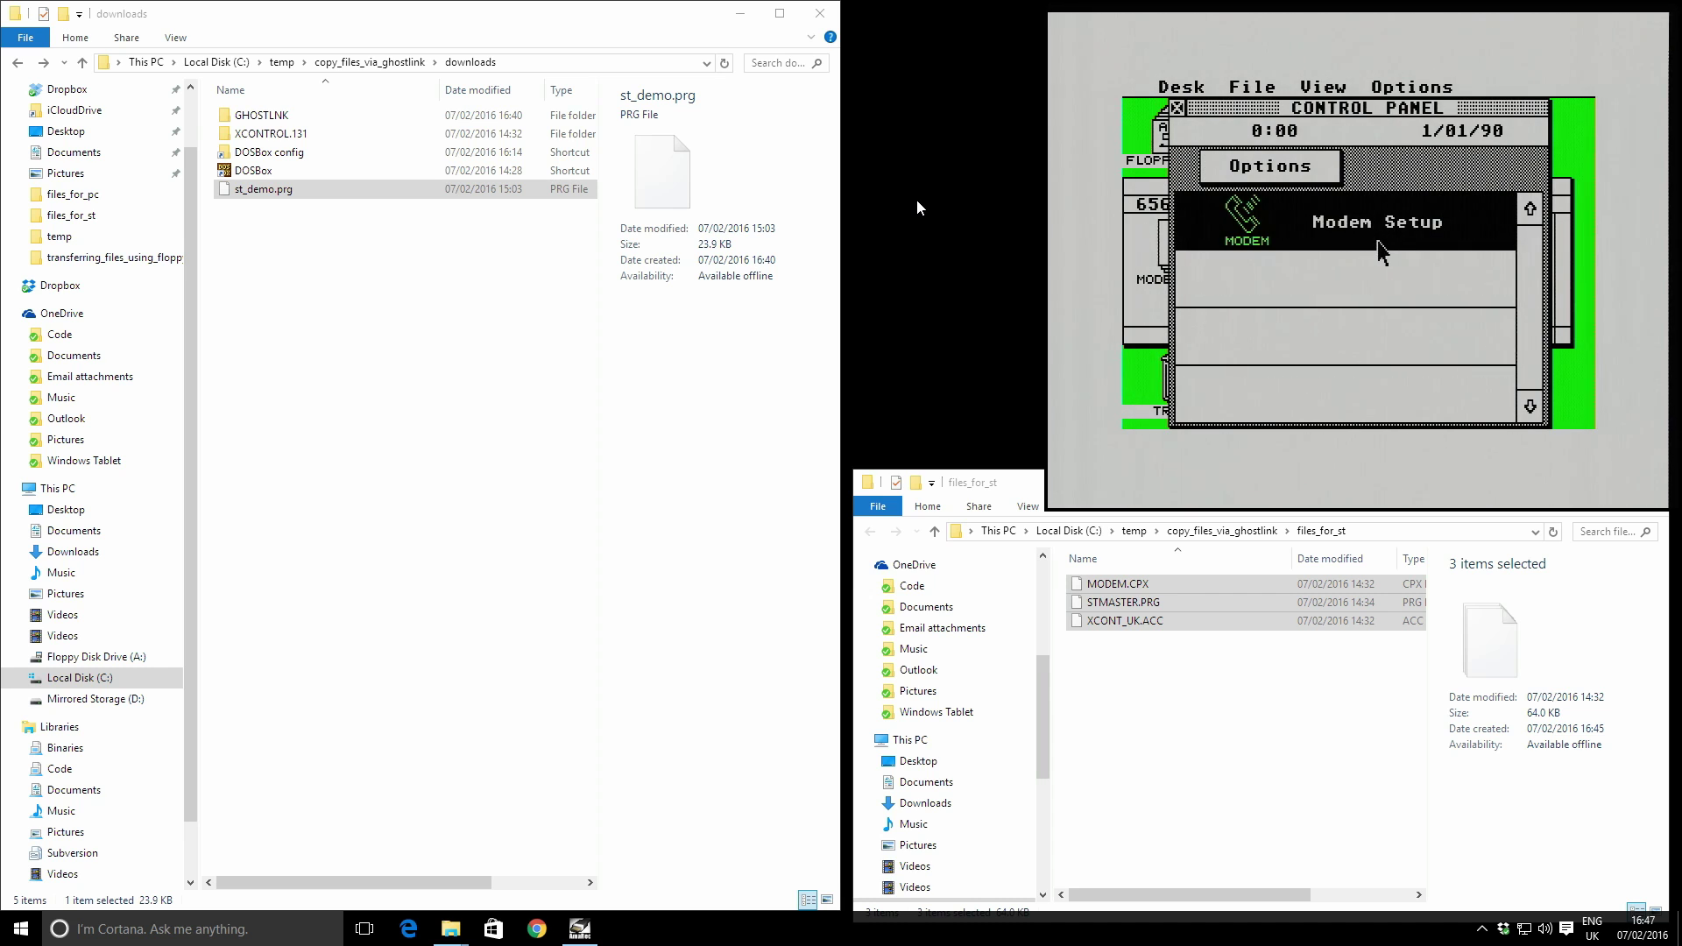
pyautogui.doubleClick(1382, 252)
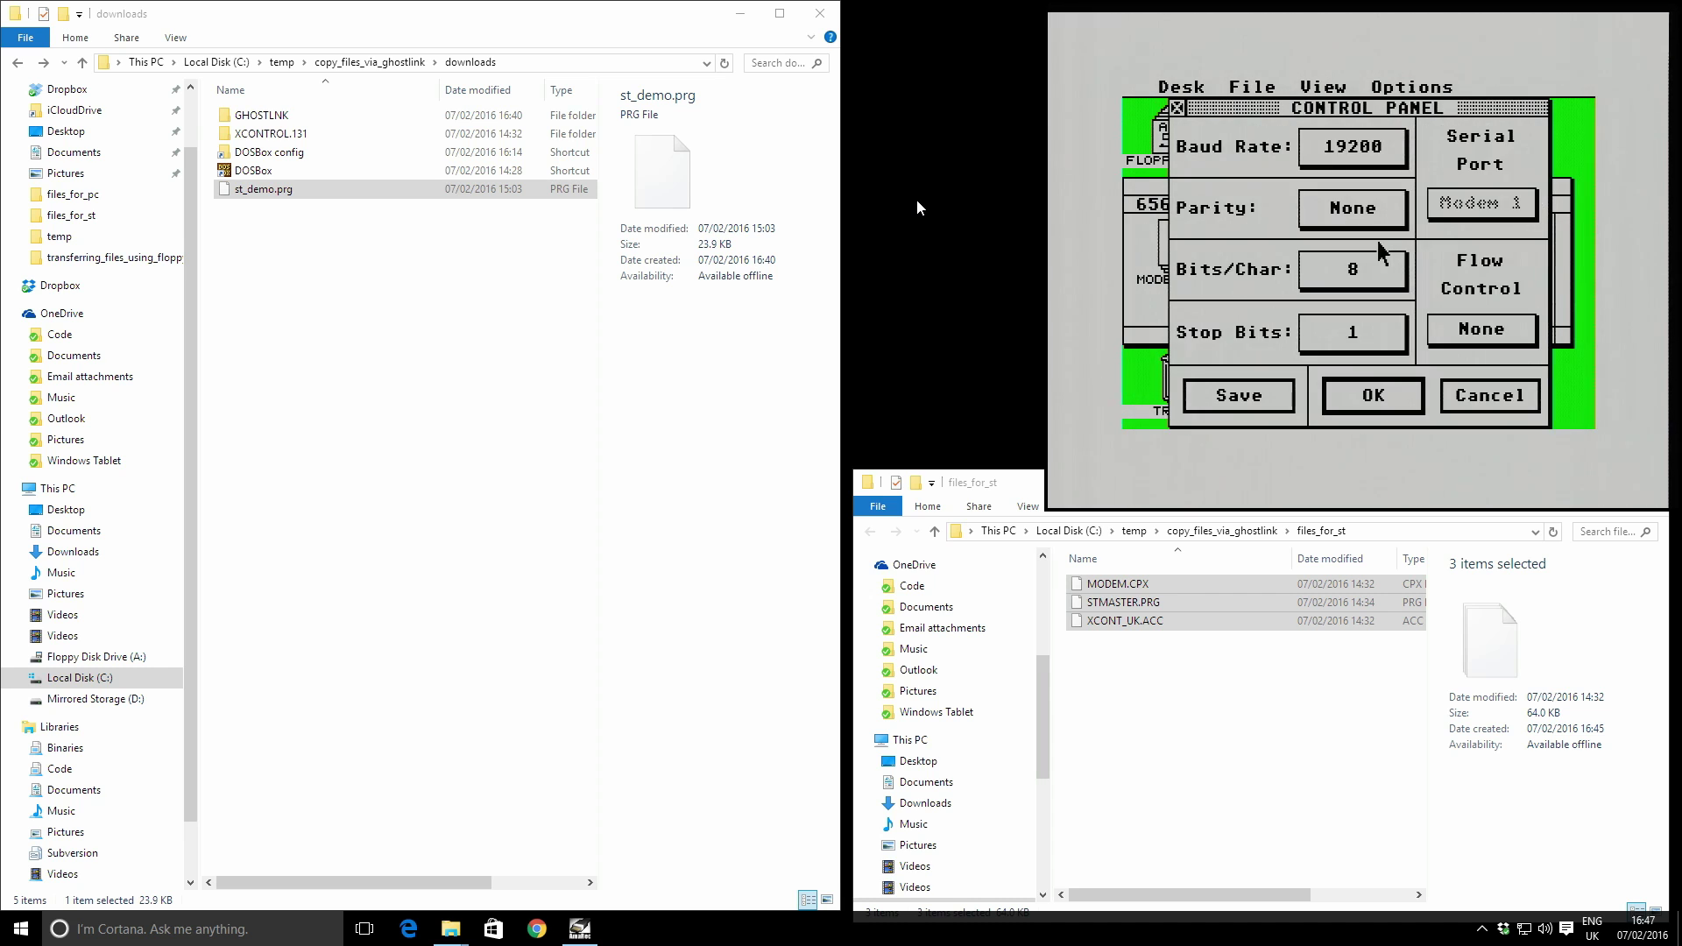
pyautogui.click(1412, 403)
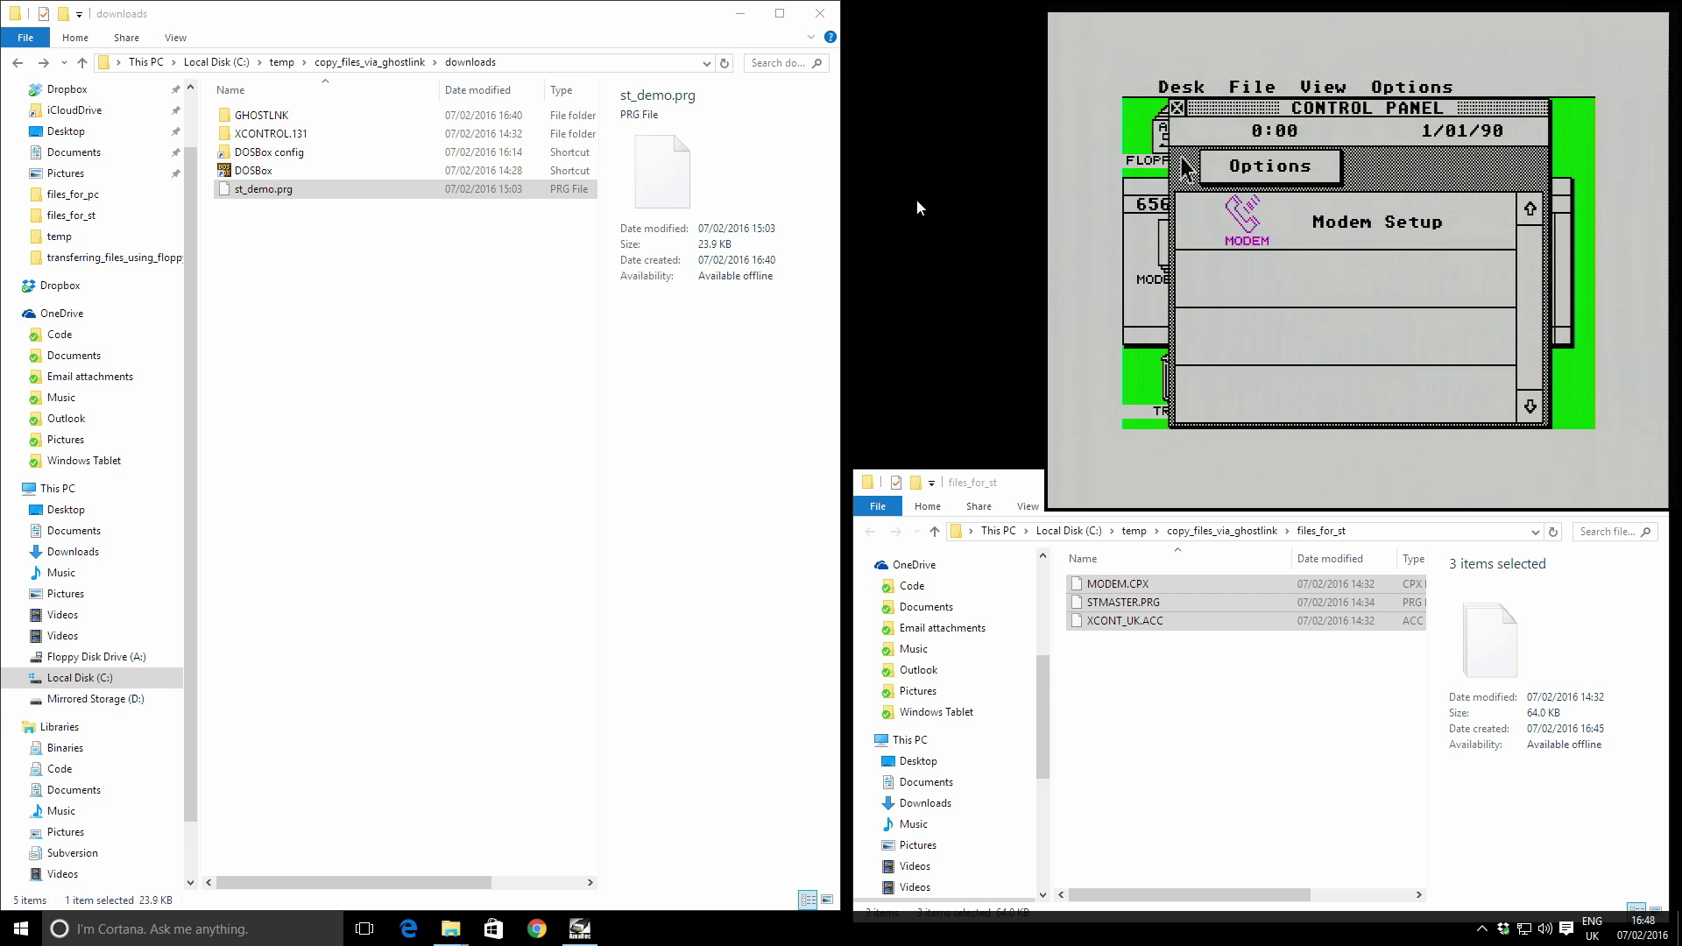
pyautogui.click(1177, 107)
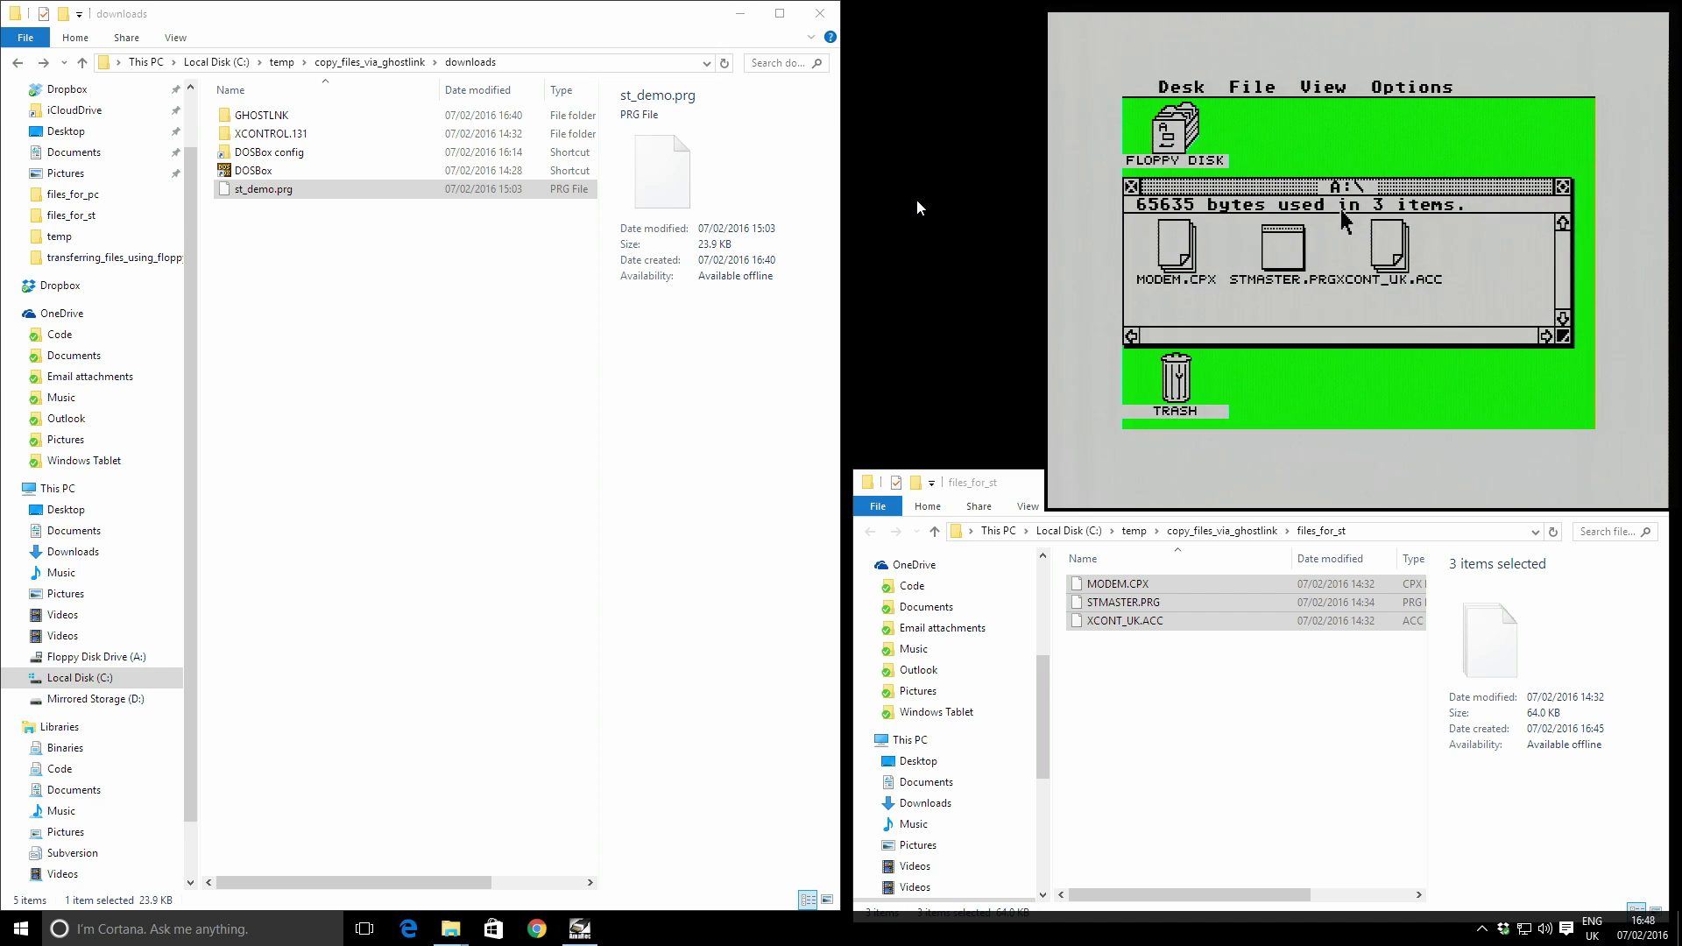
# - Set the Atari ST screen resolution to Medium in the desktop preferences
pyautogui.moveTo(1409, 88)
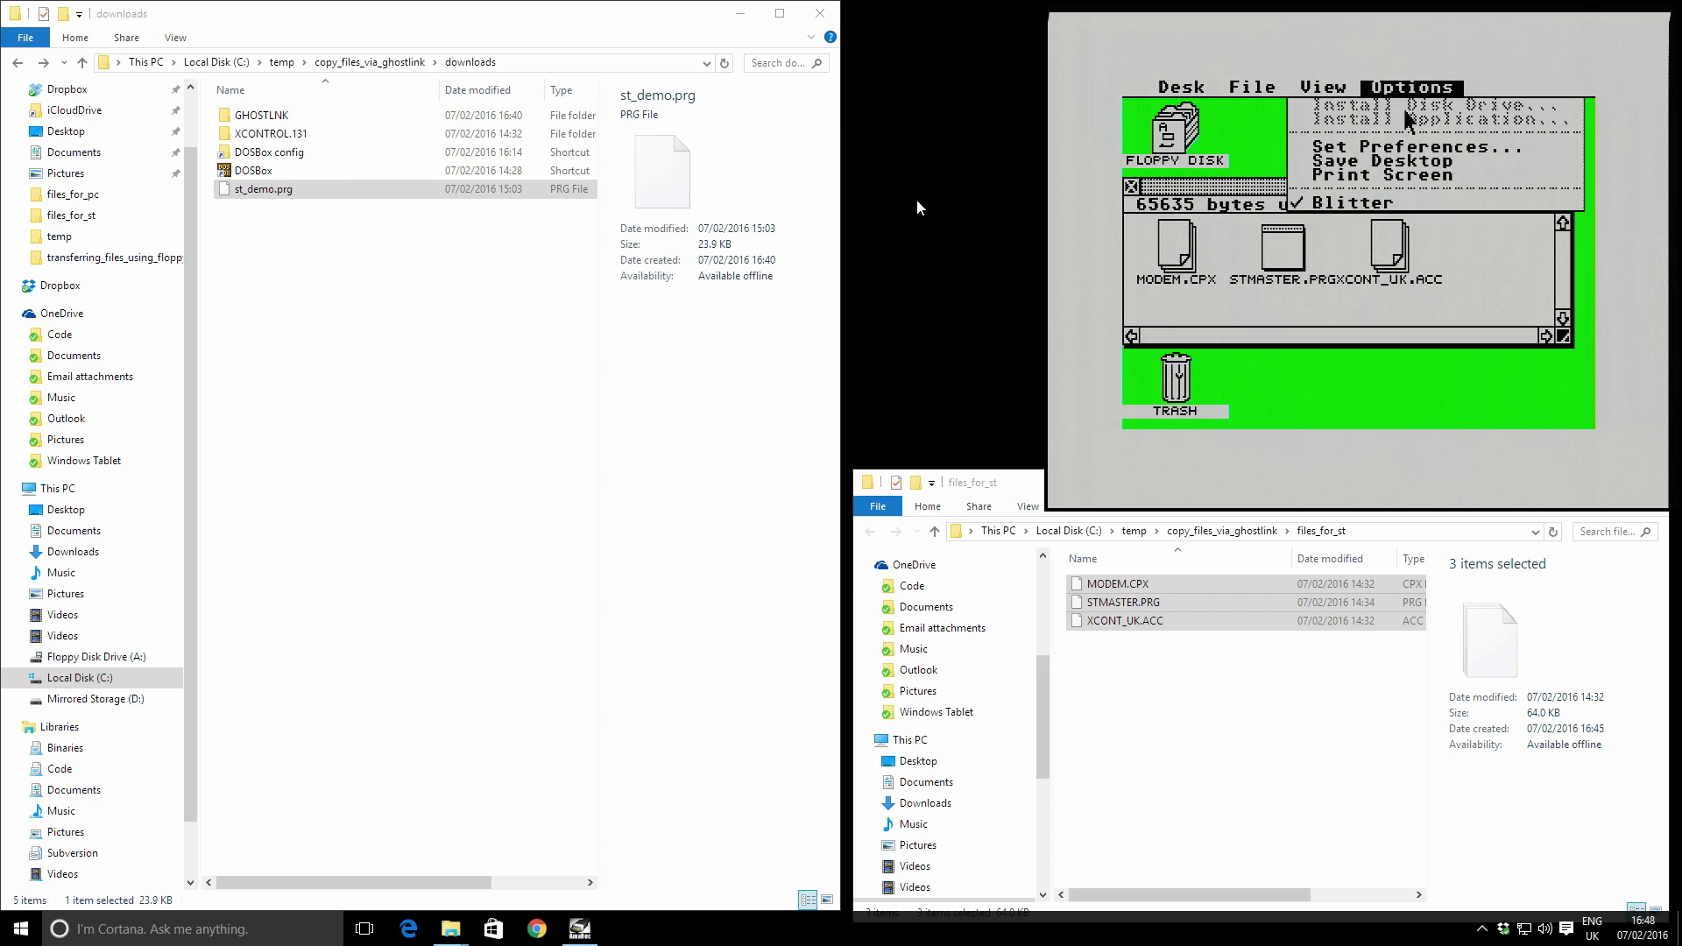
pyautogui.click(1407, 155)
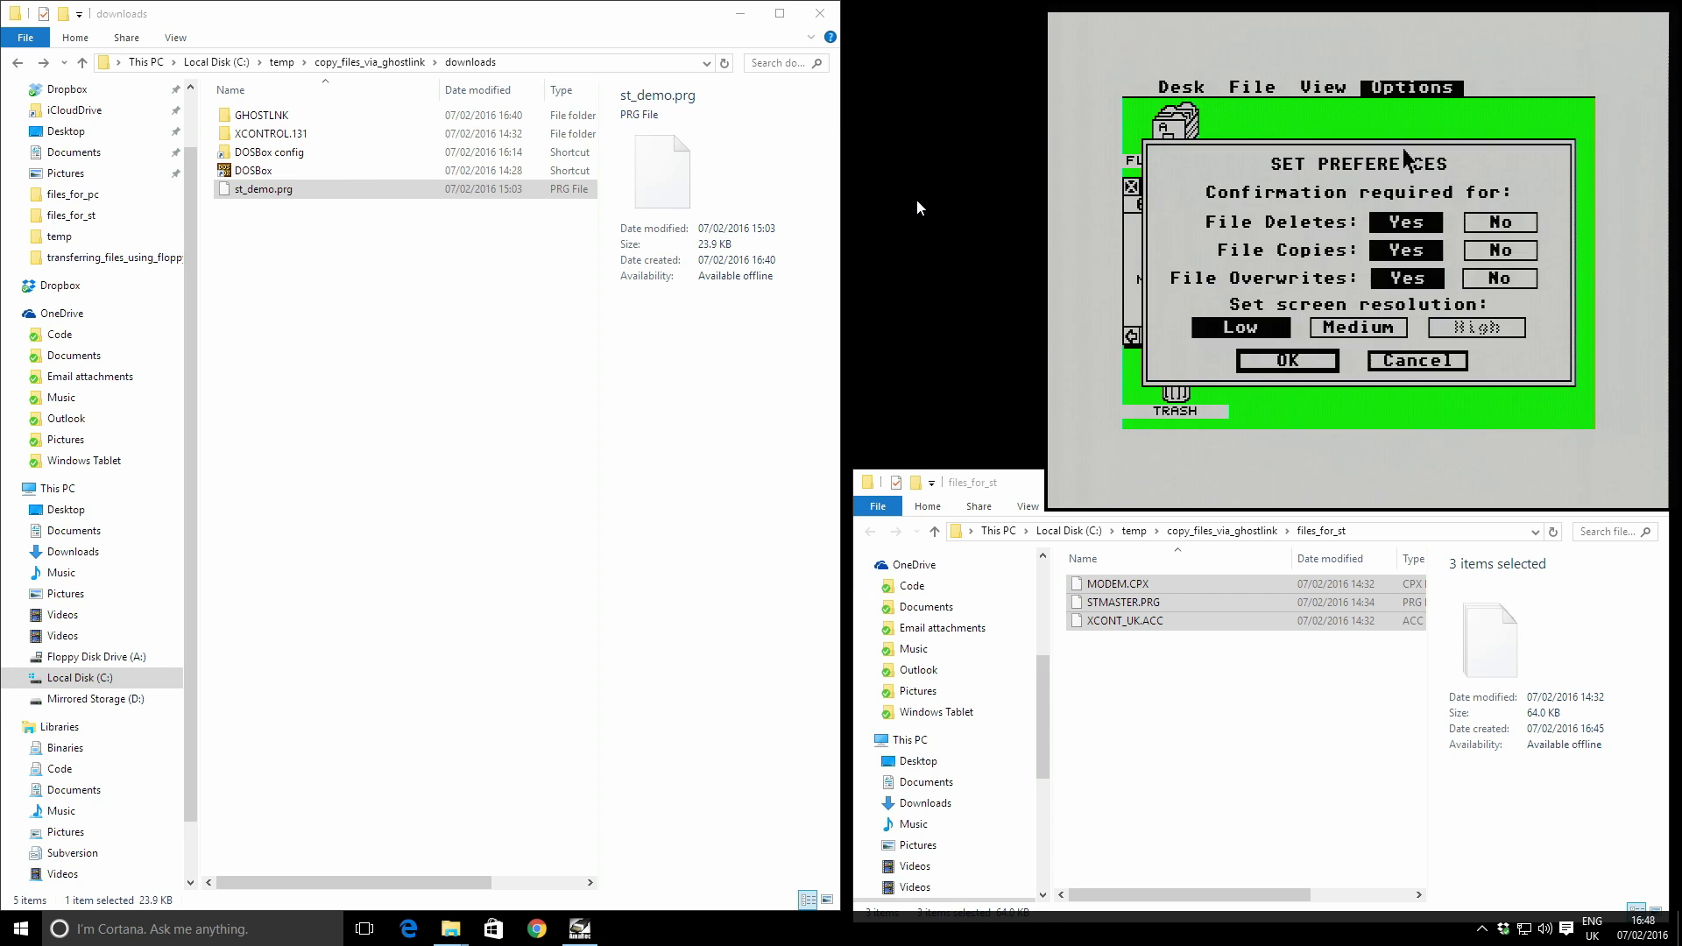
pyautogui.click(1380, 331)
pyautogui.click(1327, 365)
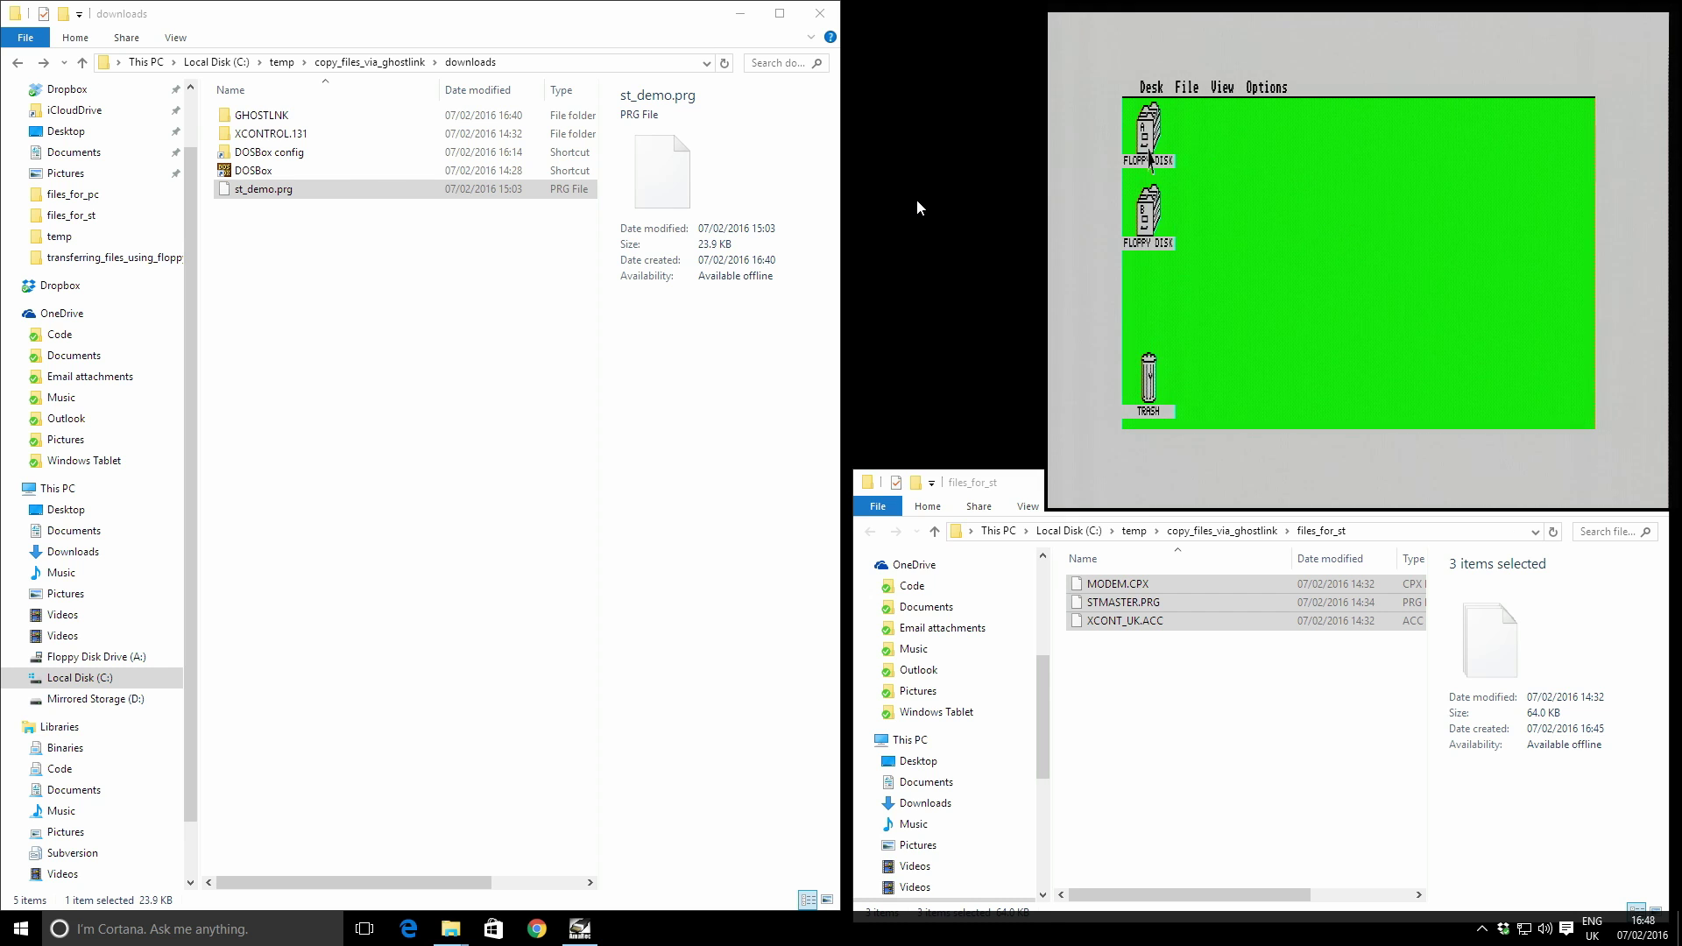
# - Run STMASTER.PRG from floppy disk A and install GhostLink with local drive Z mapped to remote drive C
pyautogui.doubleClick(1151, 151)
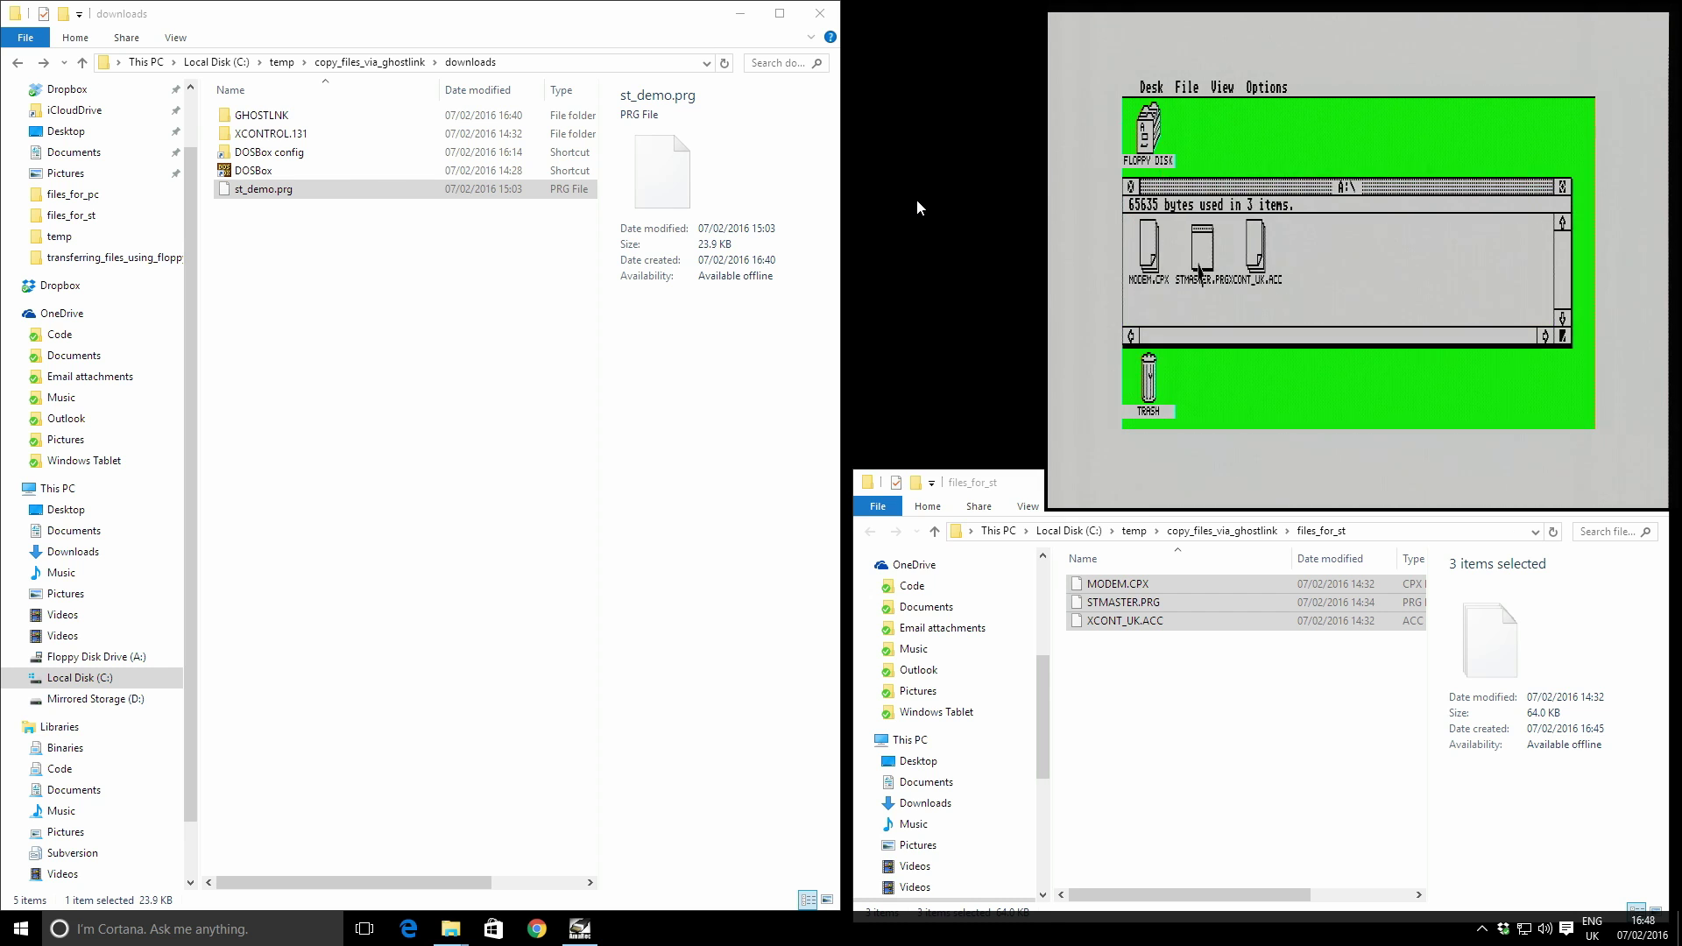
pyautogui.doubleClick(1201, 250)
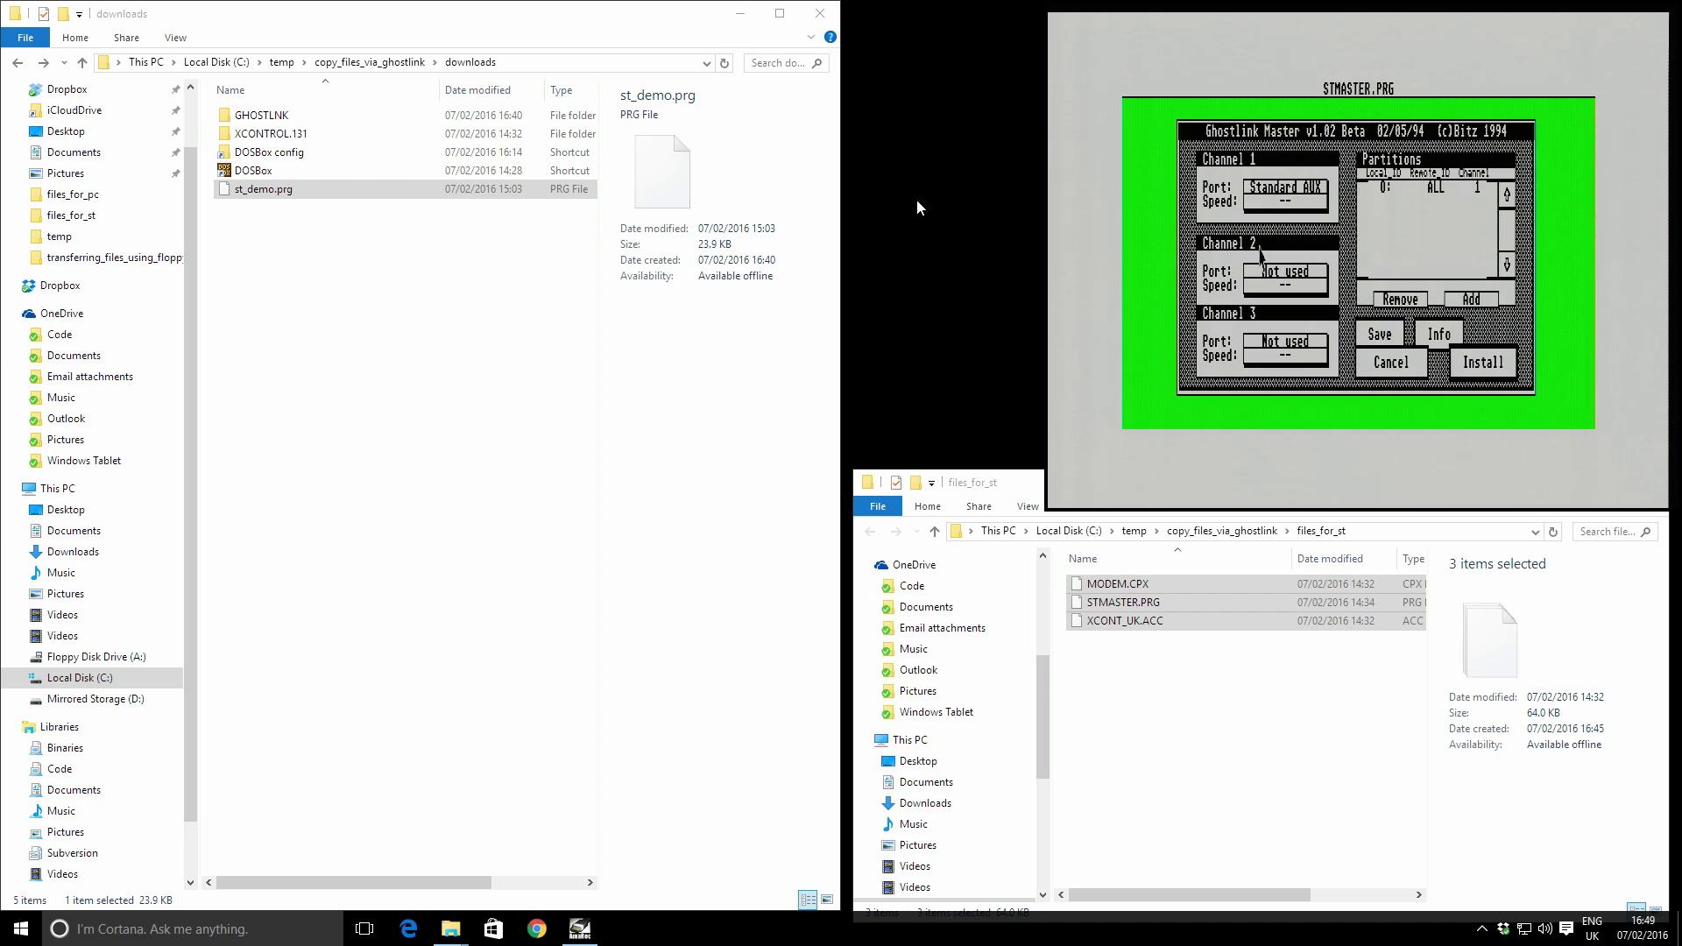
pyautogui.click(1383, 189)
pyautogui.click(1452, 301)
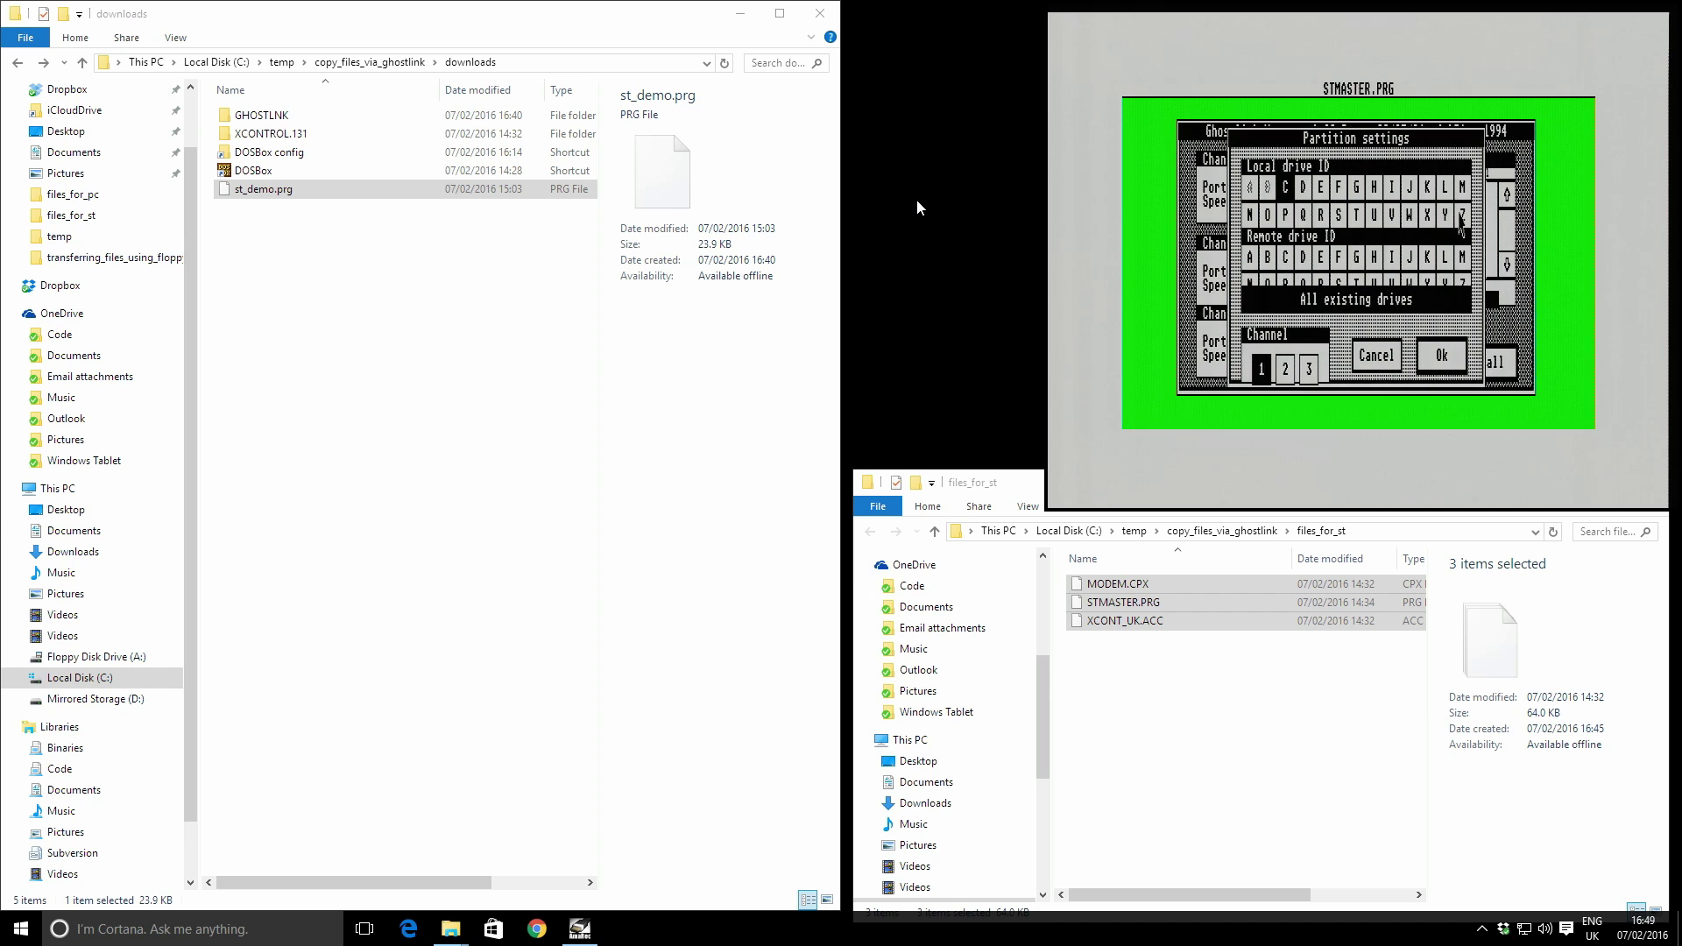
pyautogui.click(1462, 215)
pyautogui.click(1287, 261)
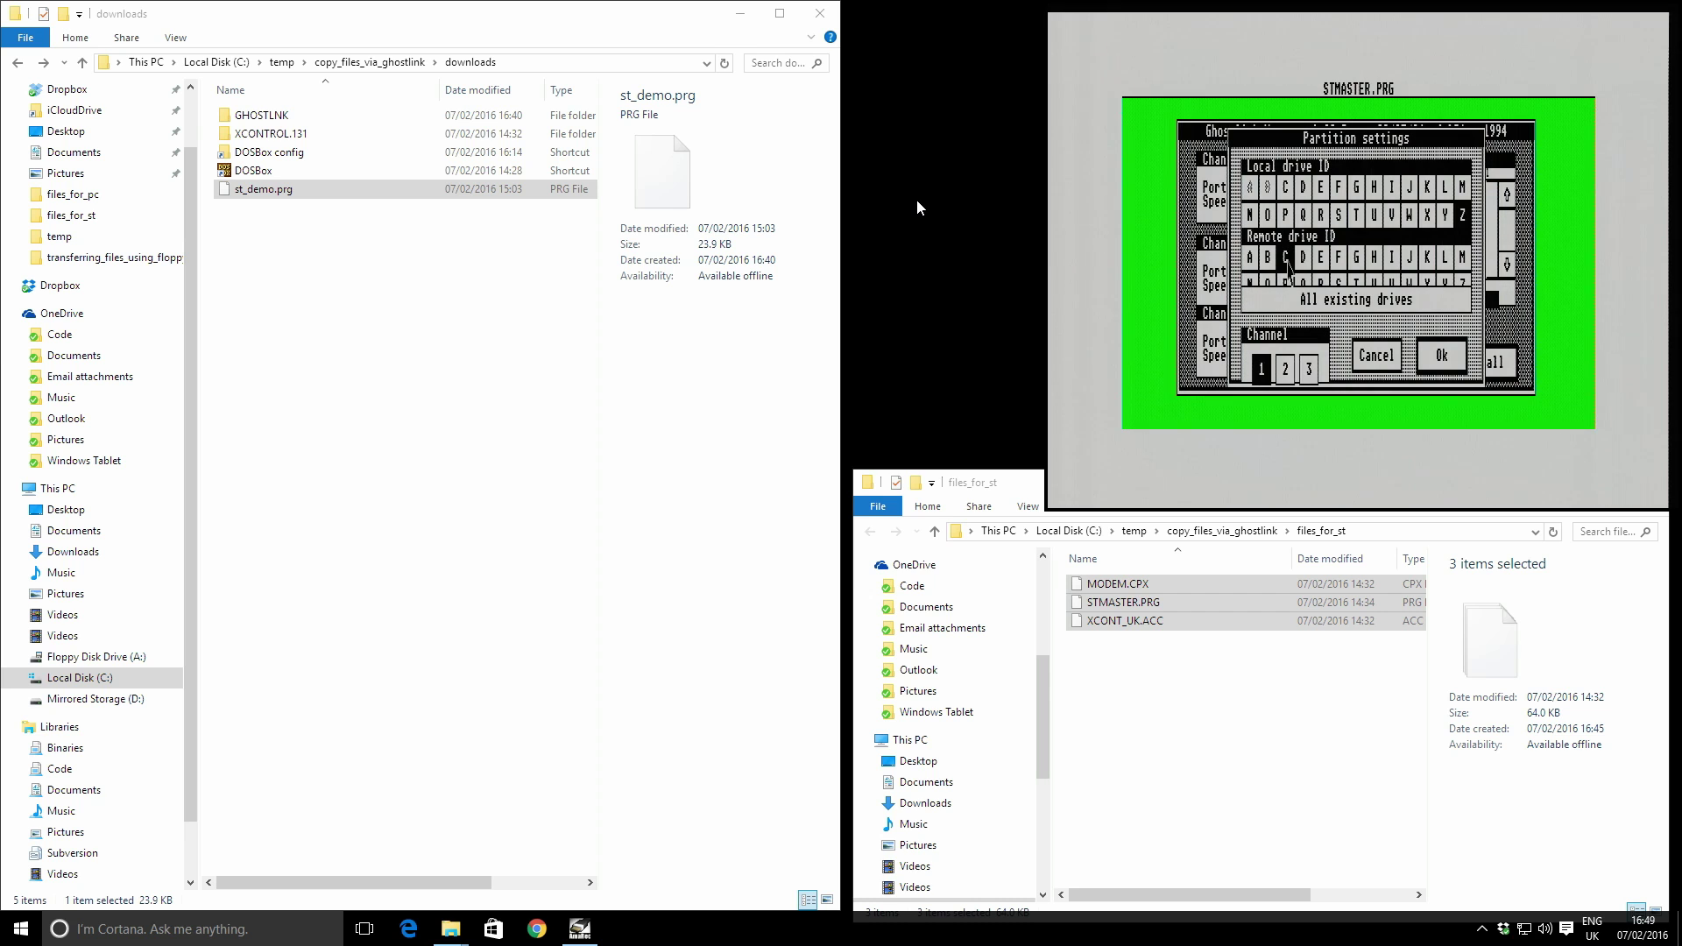
pyautogui.click(1441, 355)
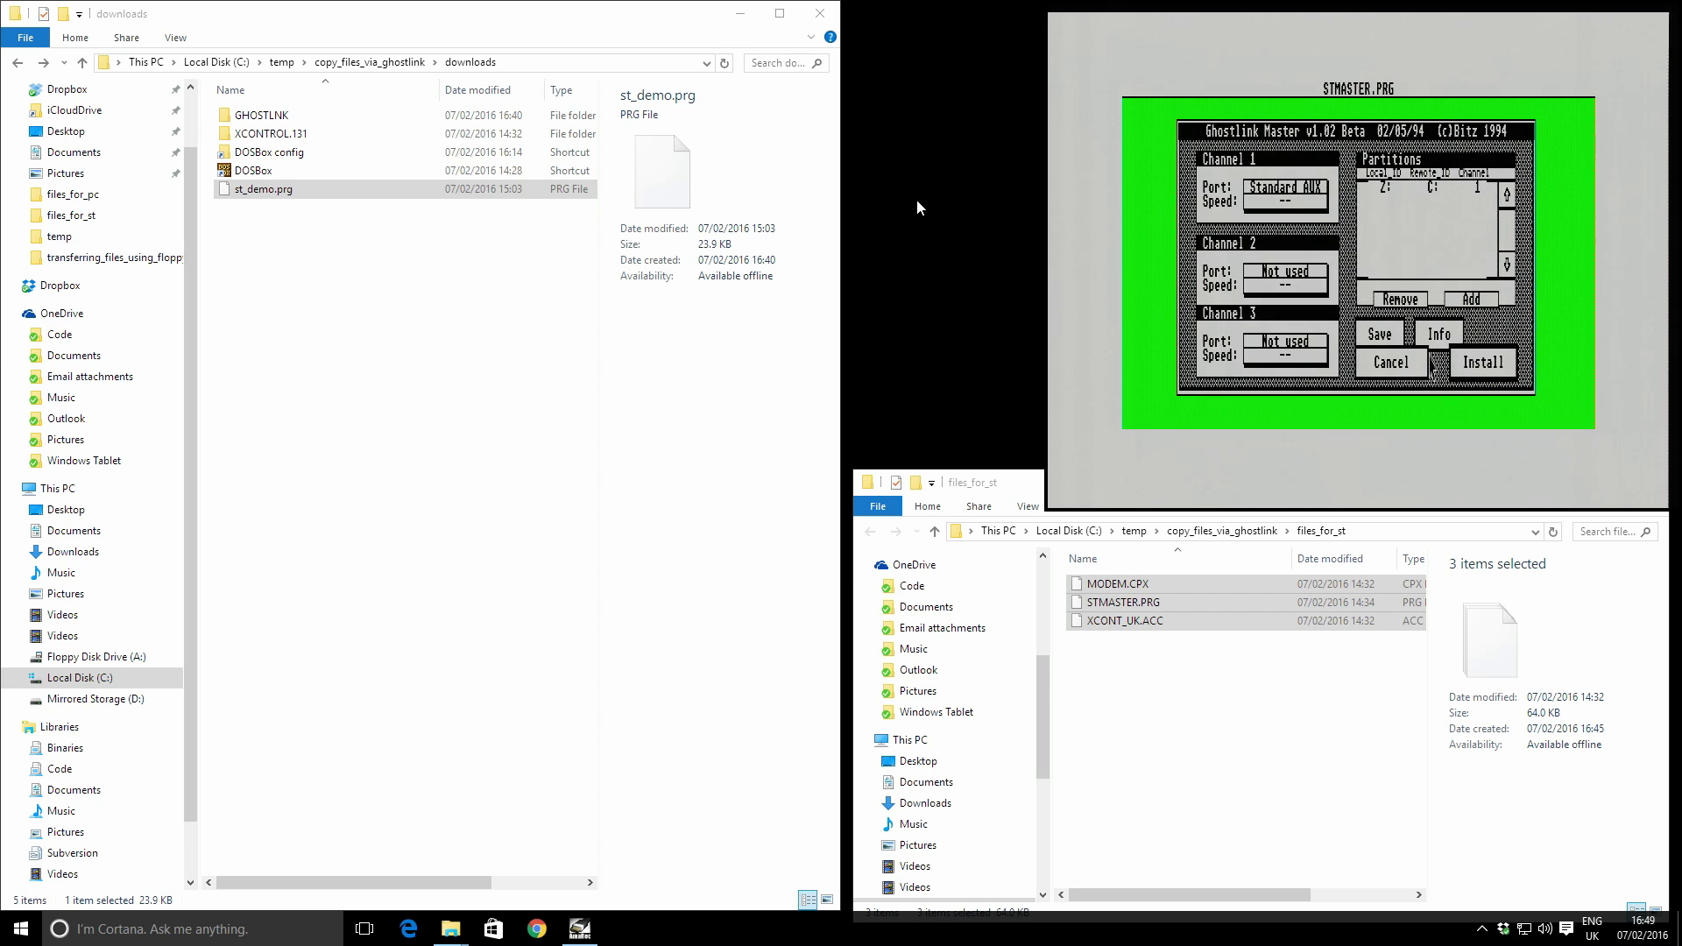
pyautogui.click(1478, 364)
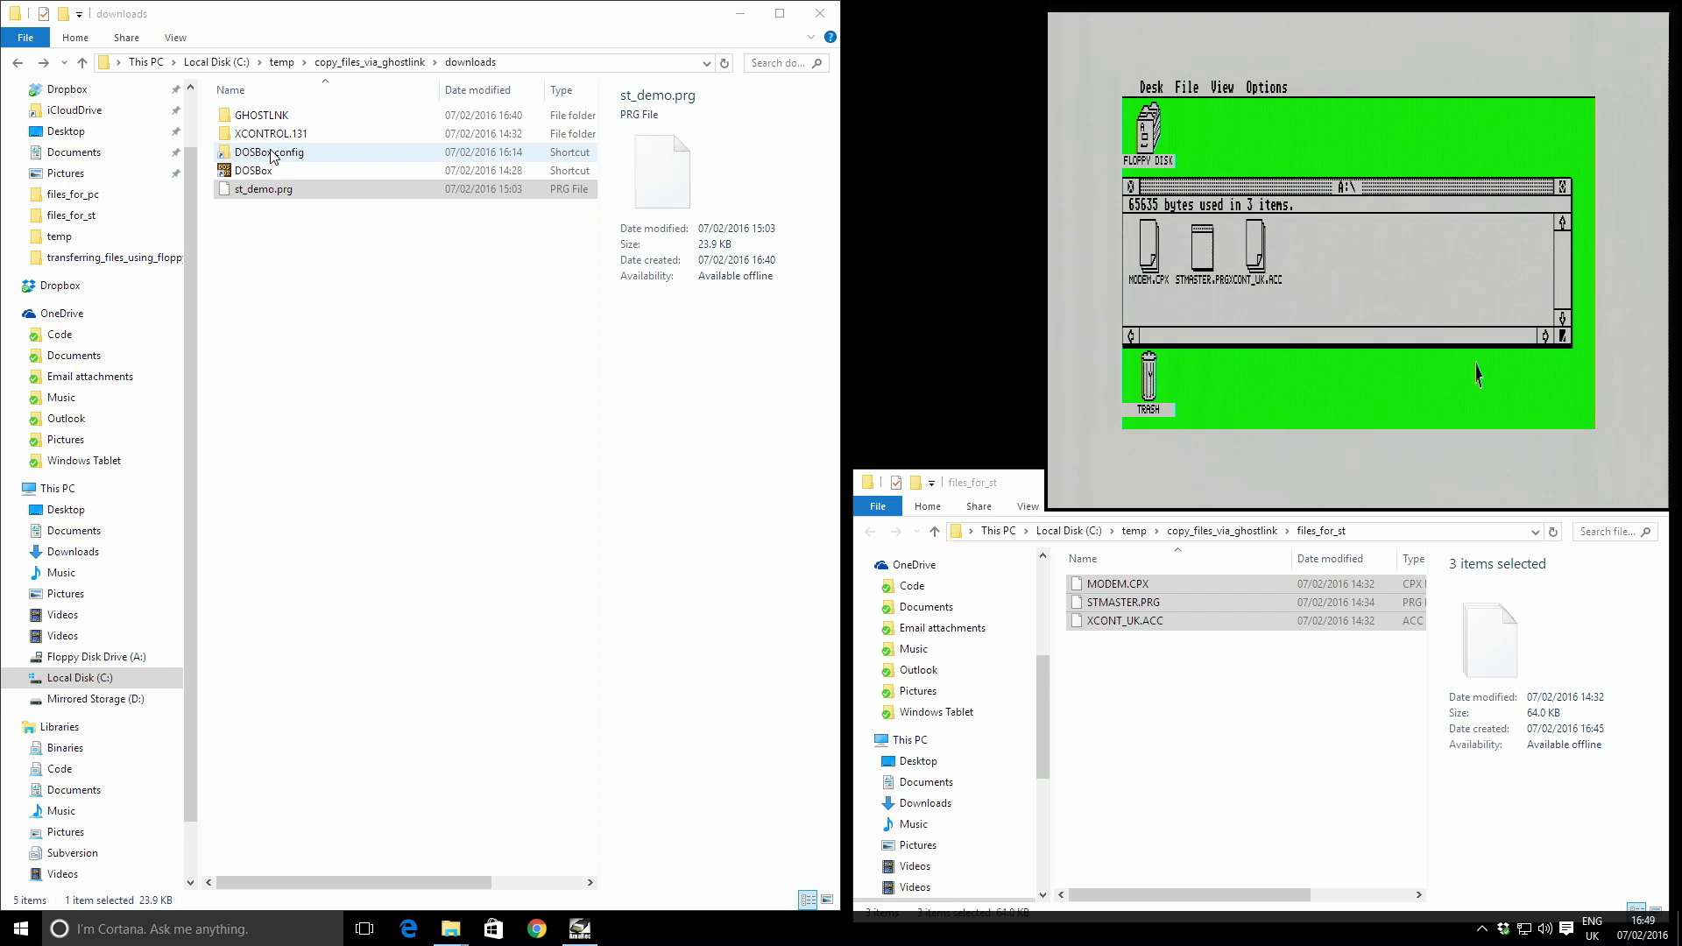
# - Open Device Manager on the PC and find the USB serial port under Ports (COM & LPT)
pyautogui.press('super')
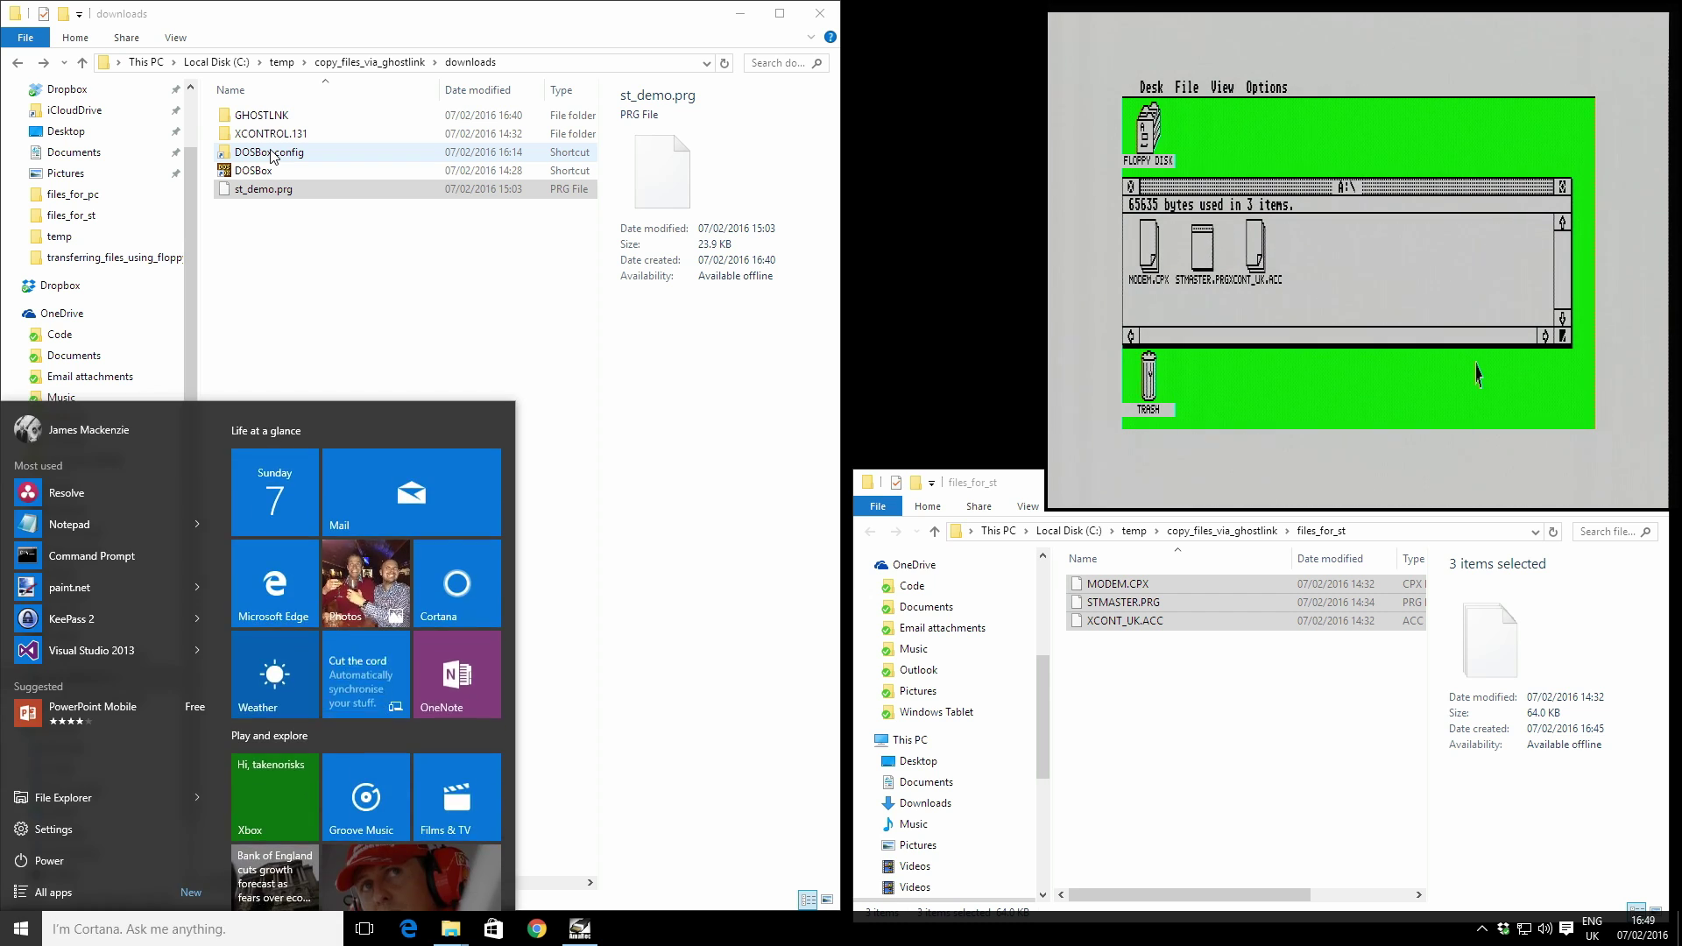
pyautogui.write('device')
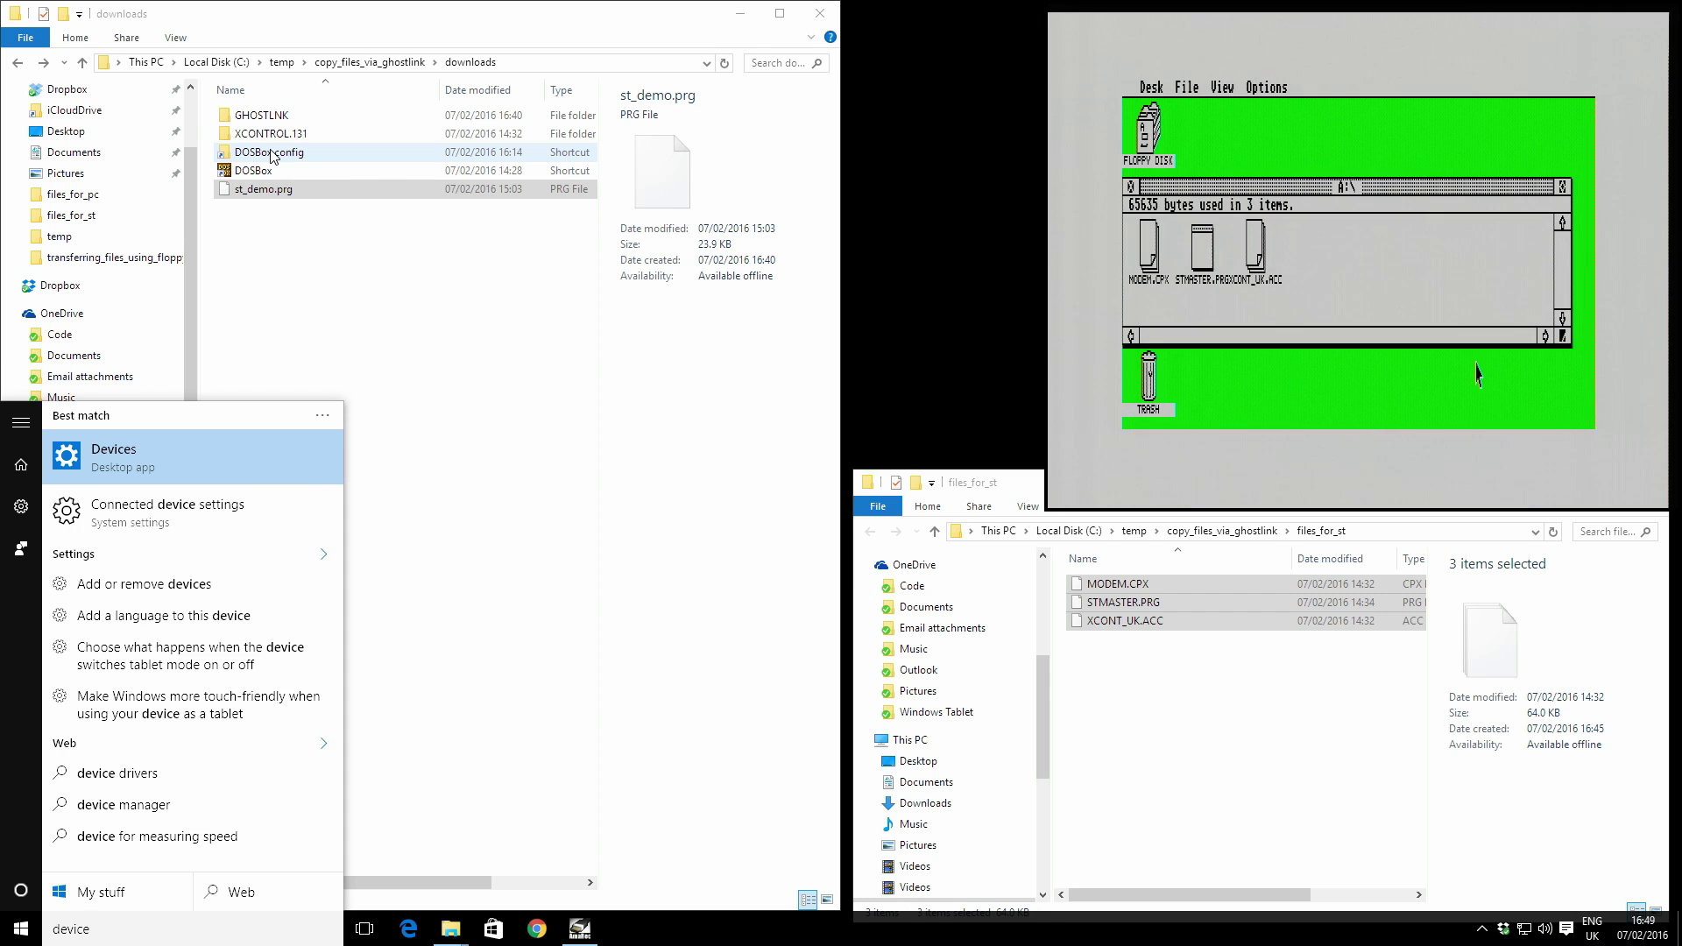
pyautogui.write(' manager')
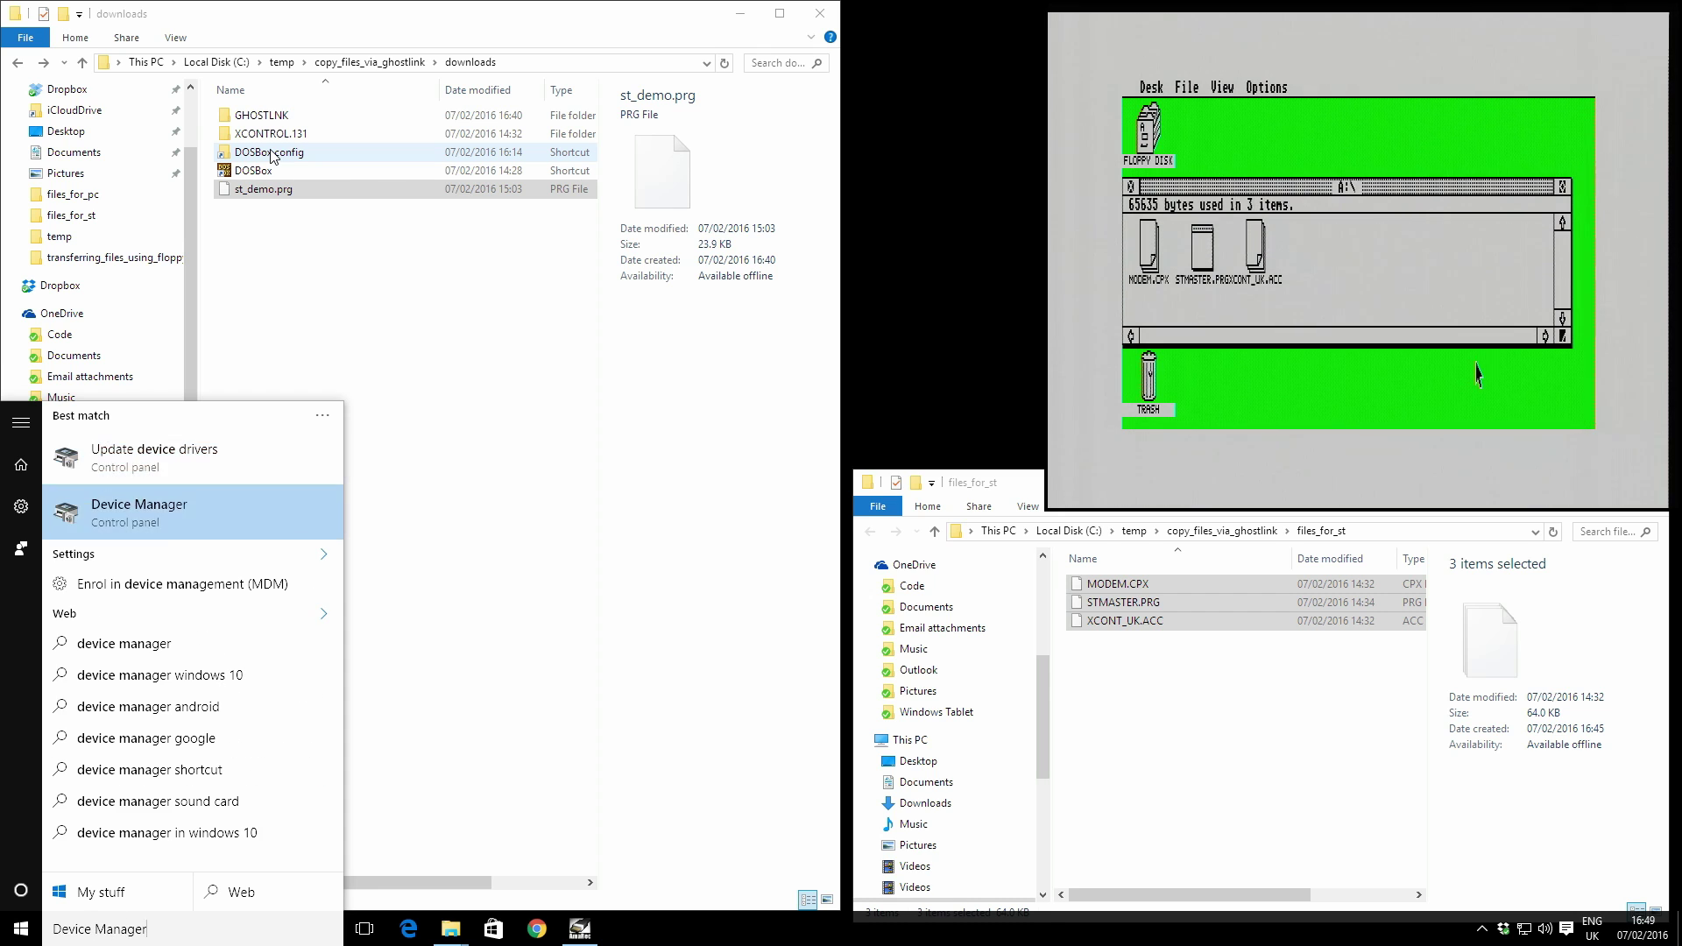
pyautogui.press('Return')
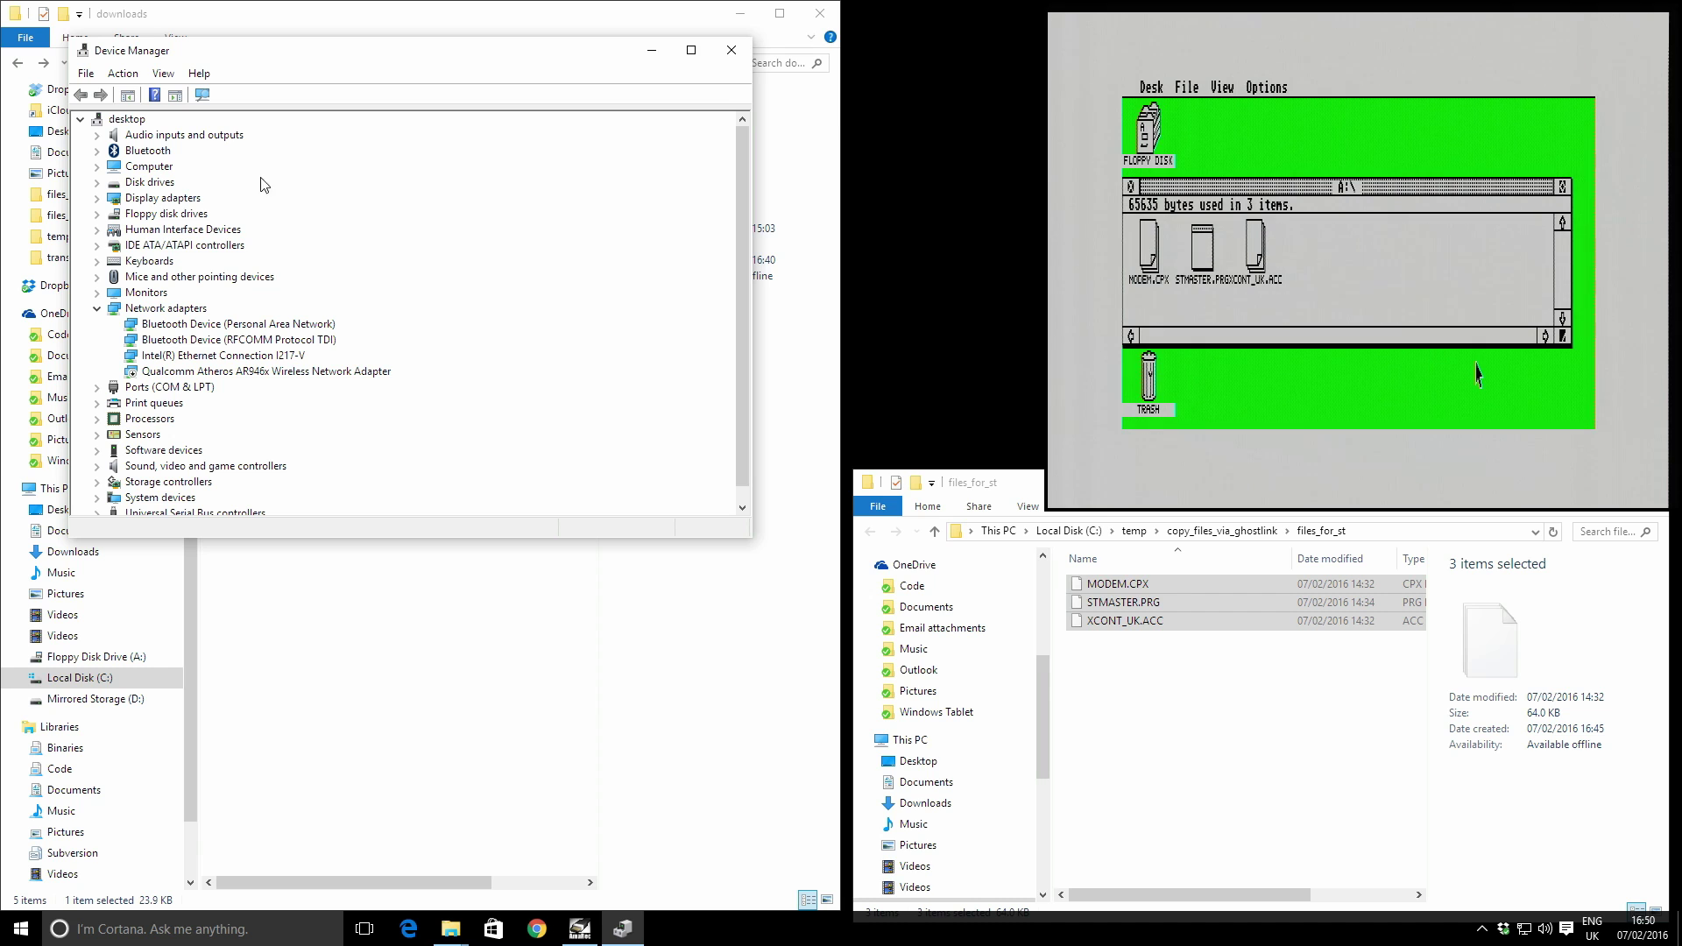
pyautogui.click(97, 309)
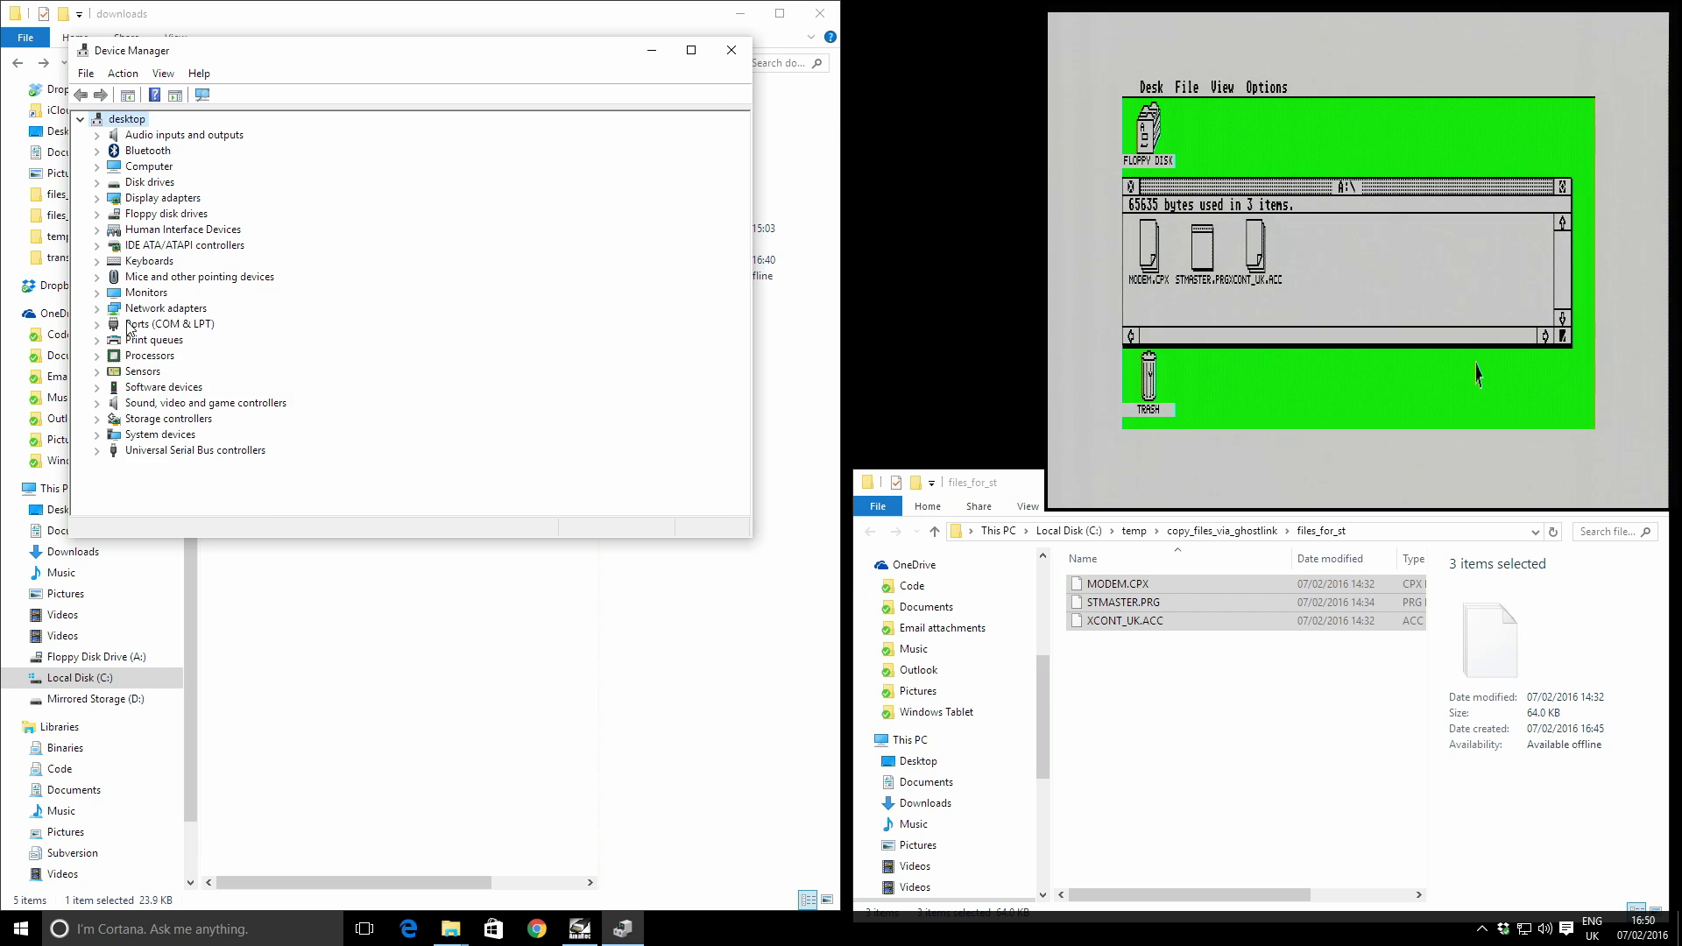
pyautogui.click(121, 325)
pyautogui.click(97, 325)
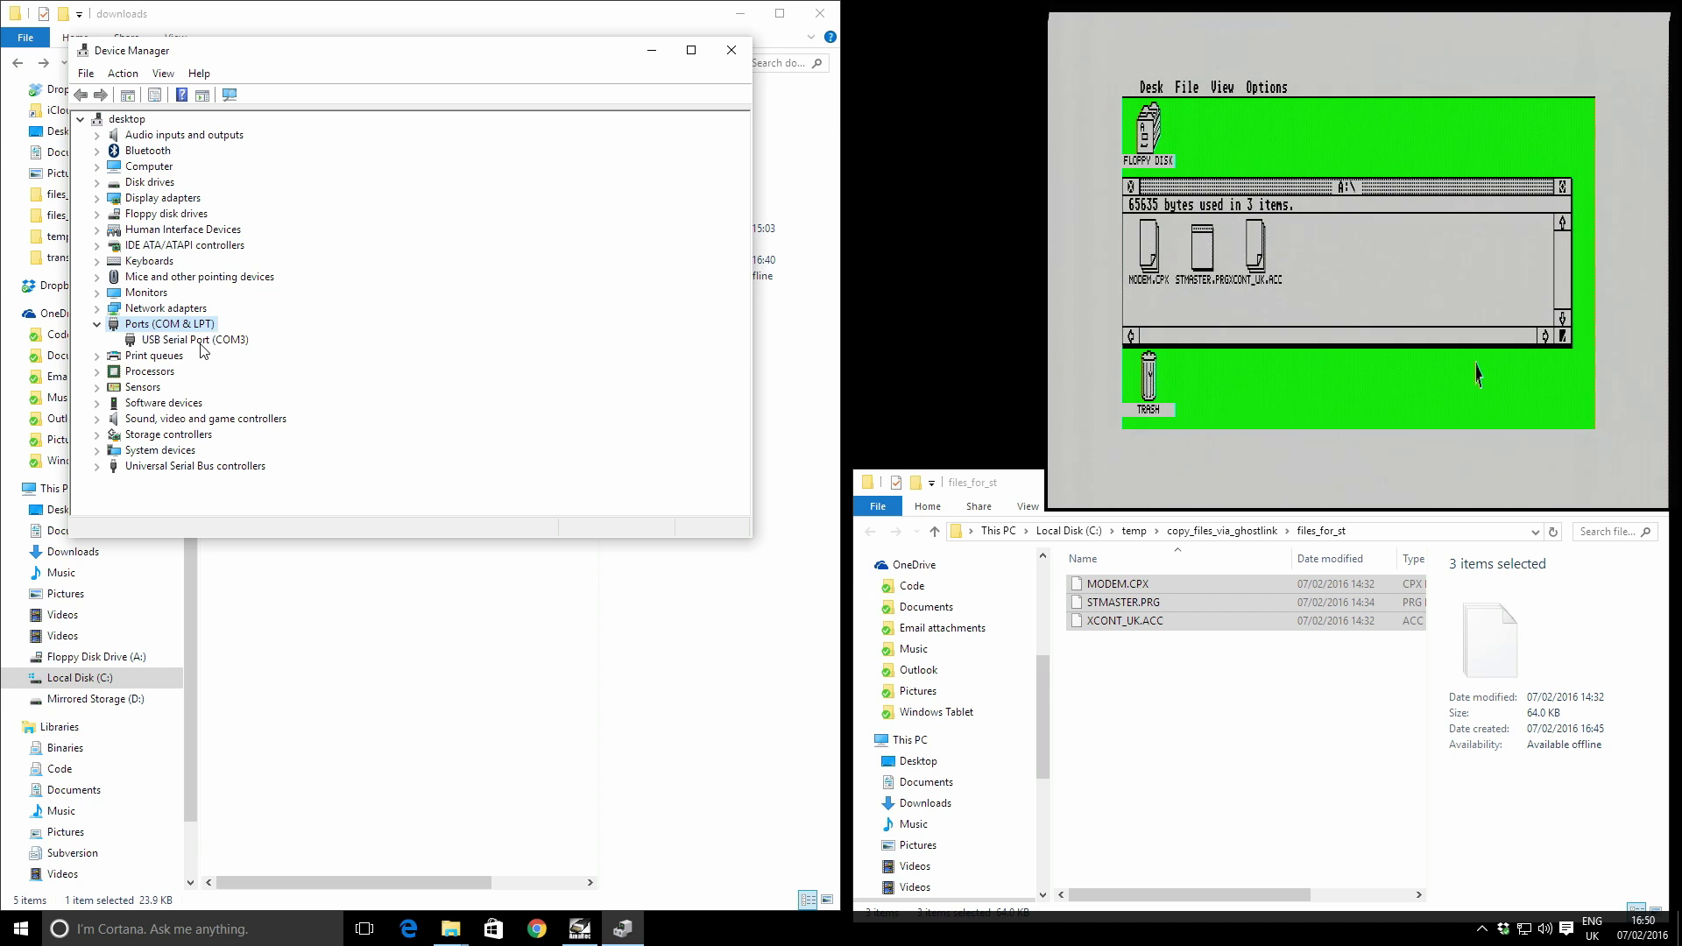
pyautogui.click(203, 349)
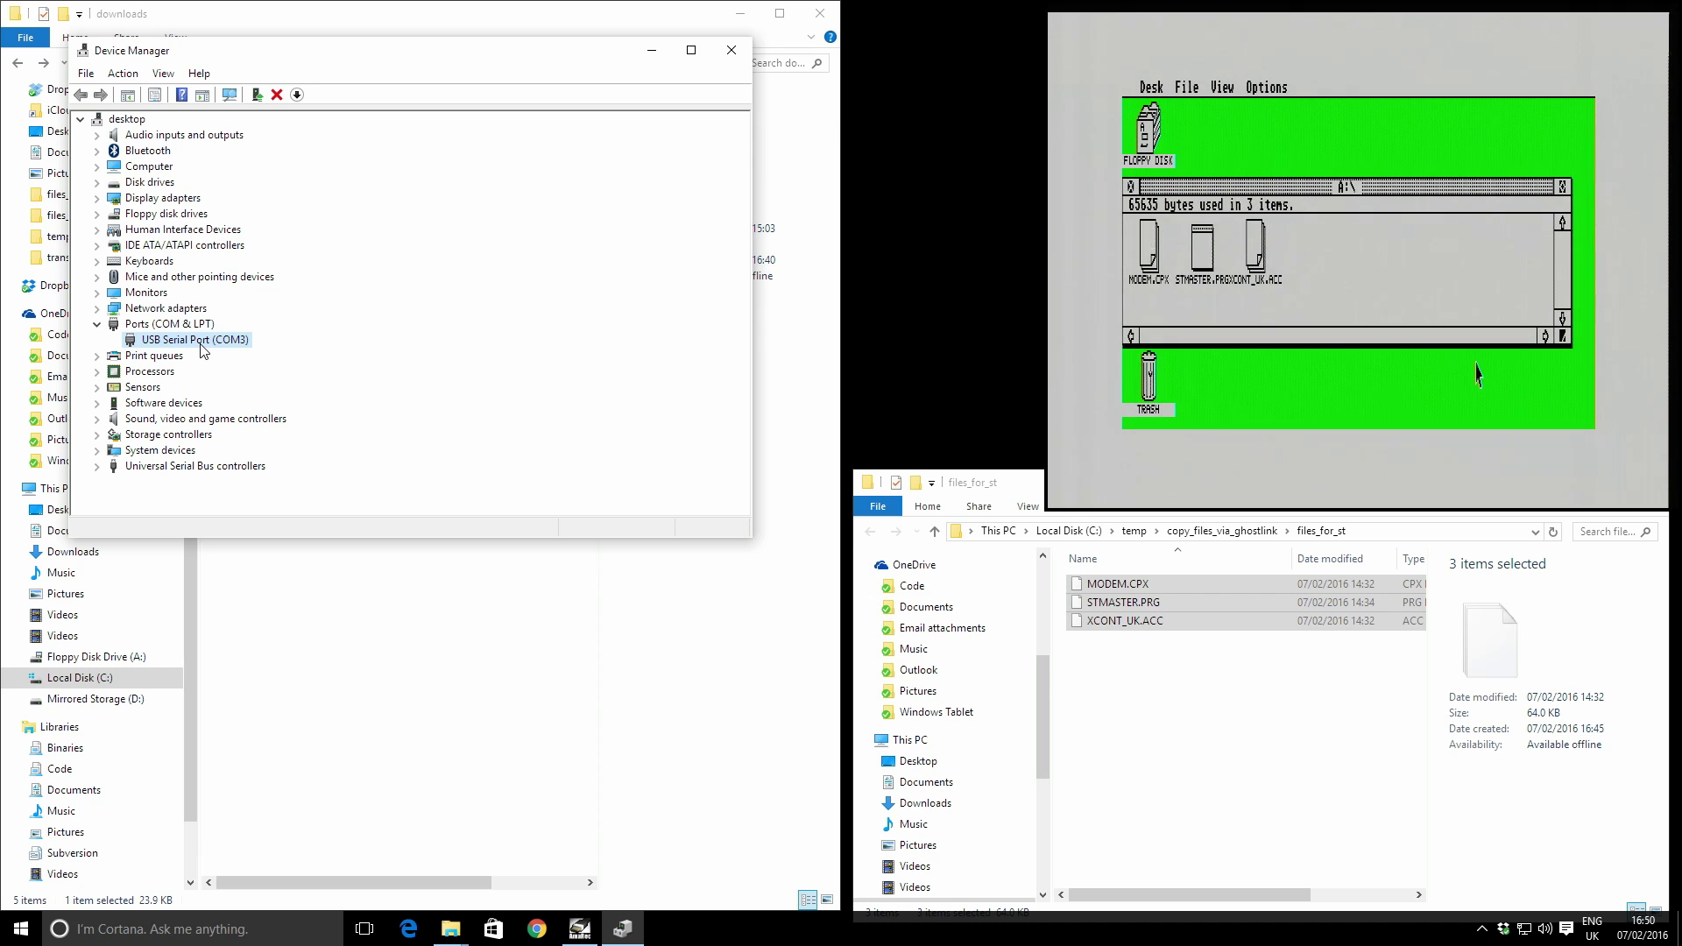
# - Check the port settings of the USB Serial Port (COM3) and close Device Manager
pyautogui.doubleClick(203, 347)
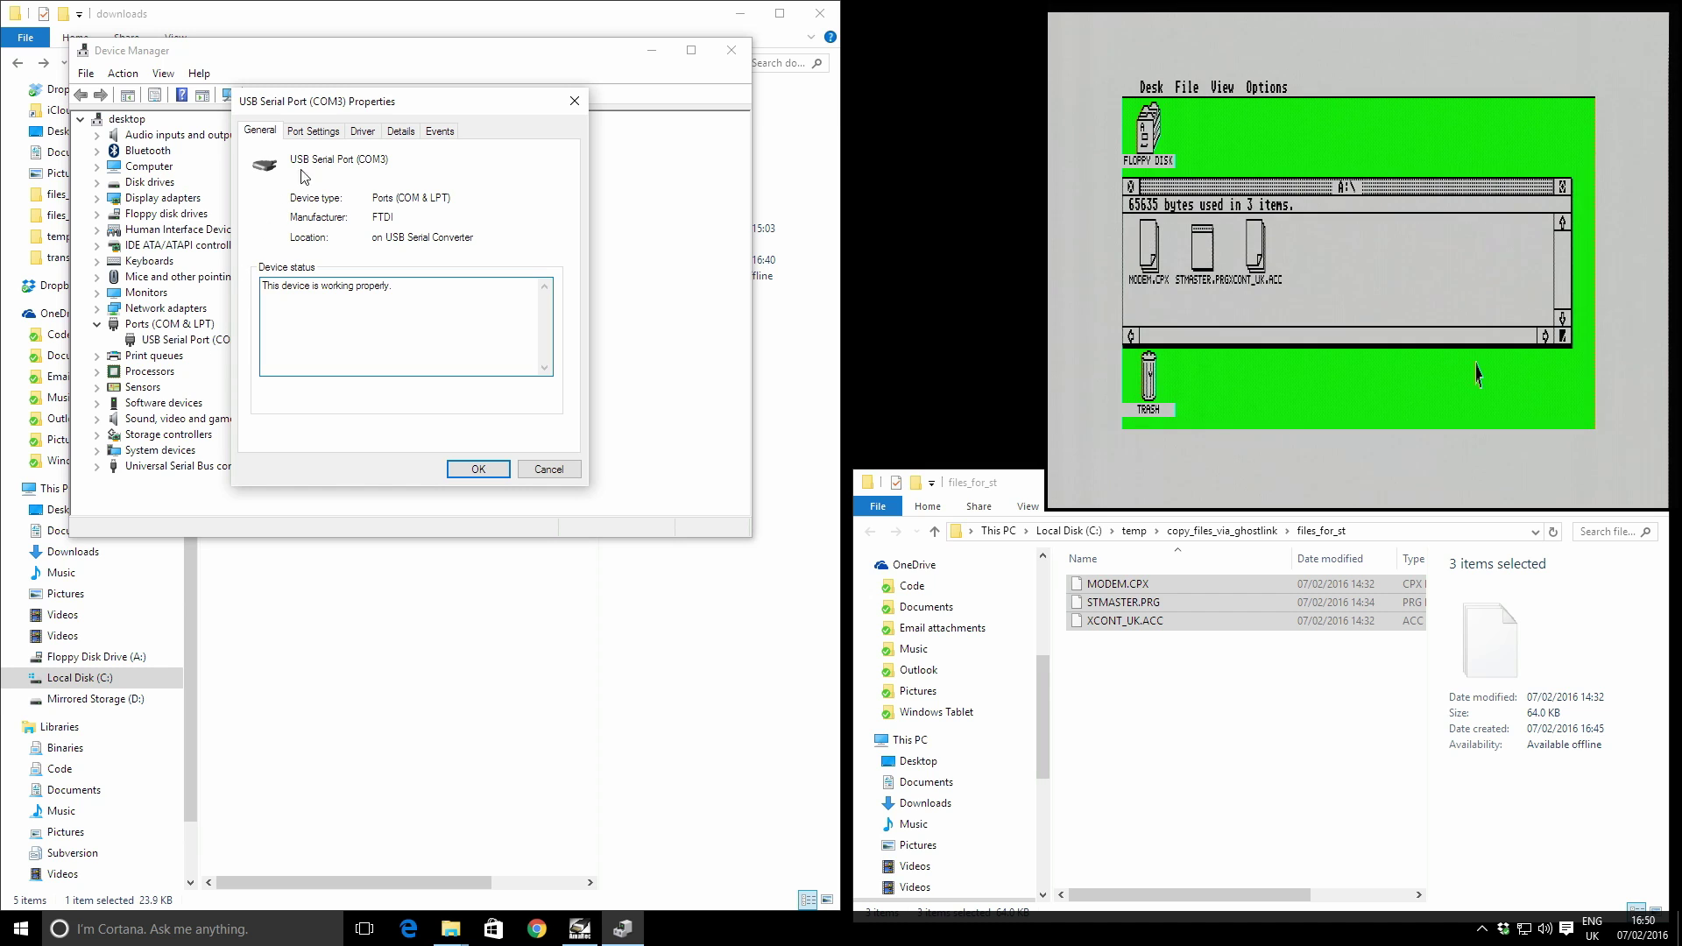
pyautogui.click(323, 136)
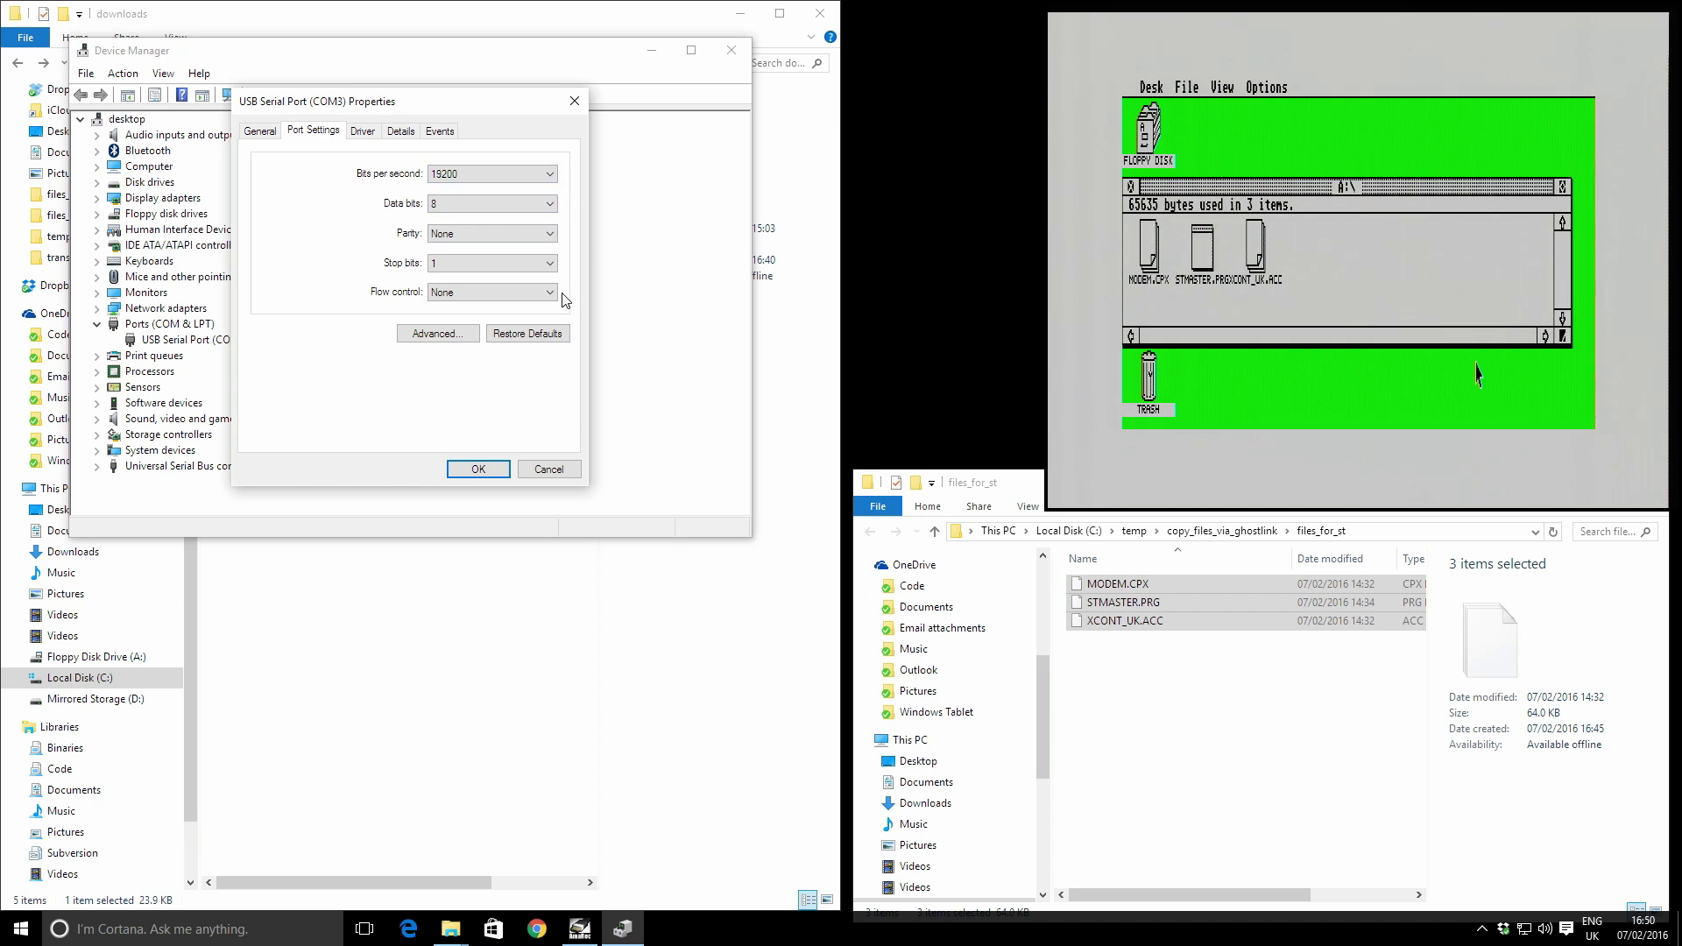
pyautogui.click(493, 469)
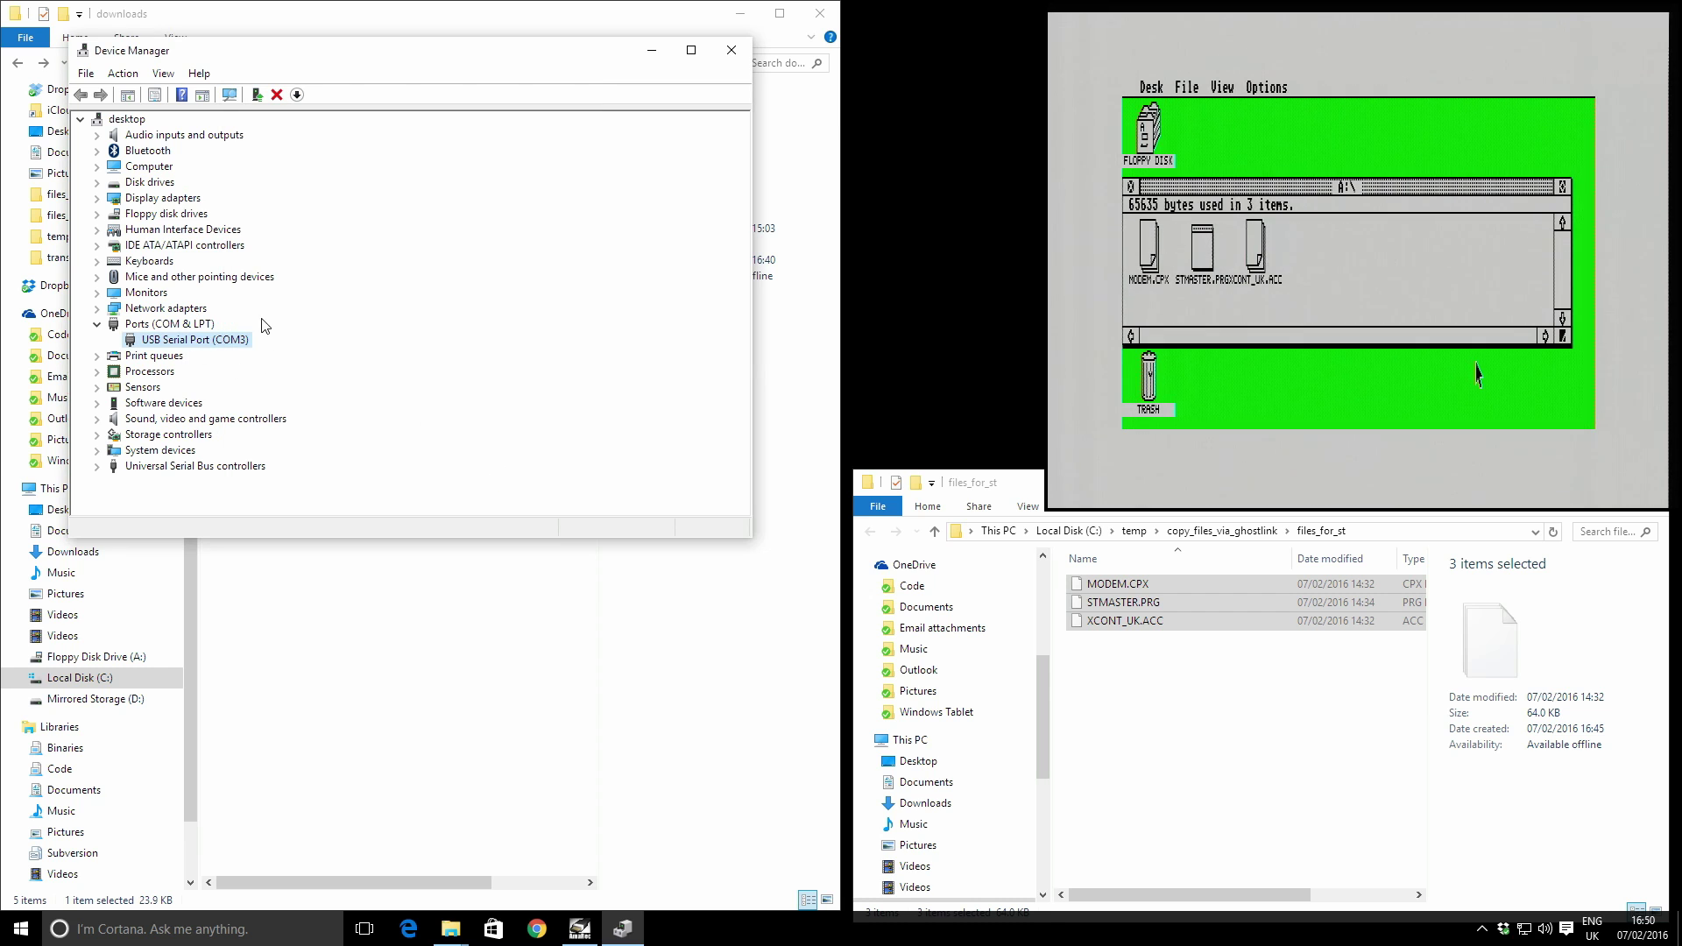
pyautogui.click(728, 52)
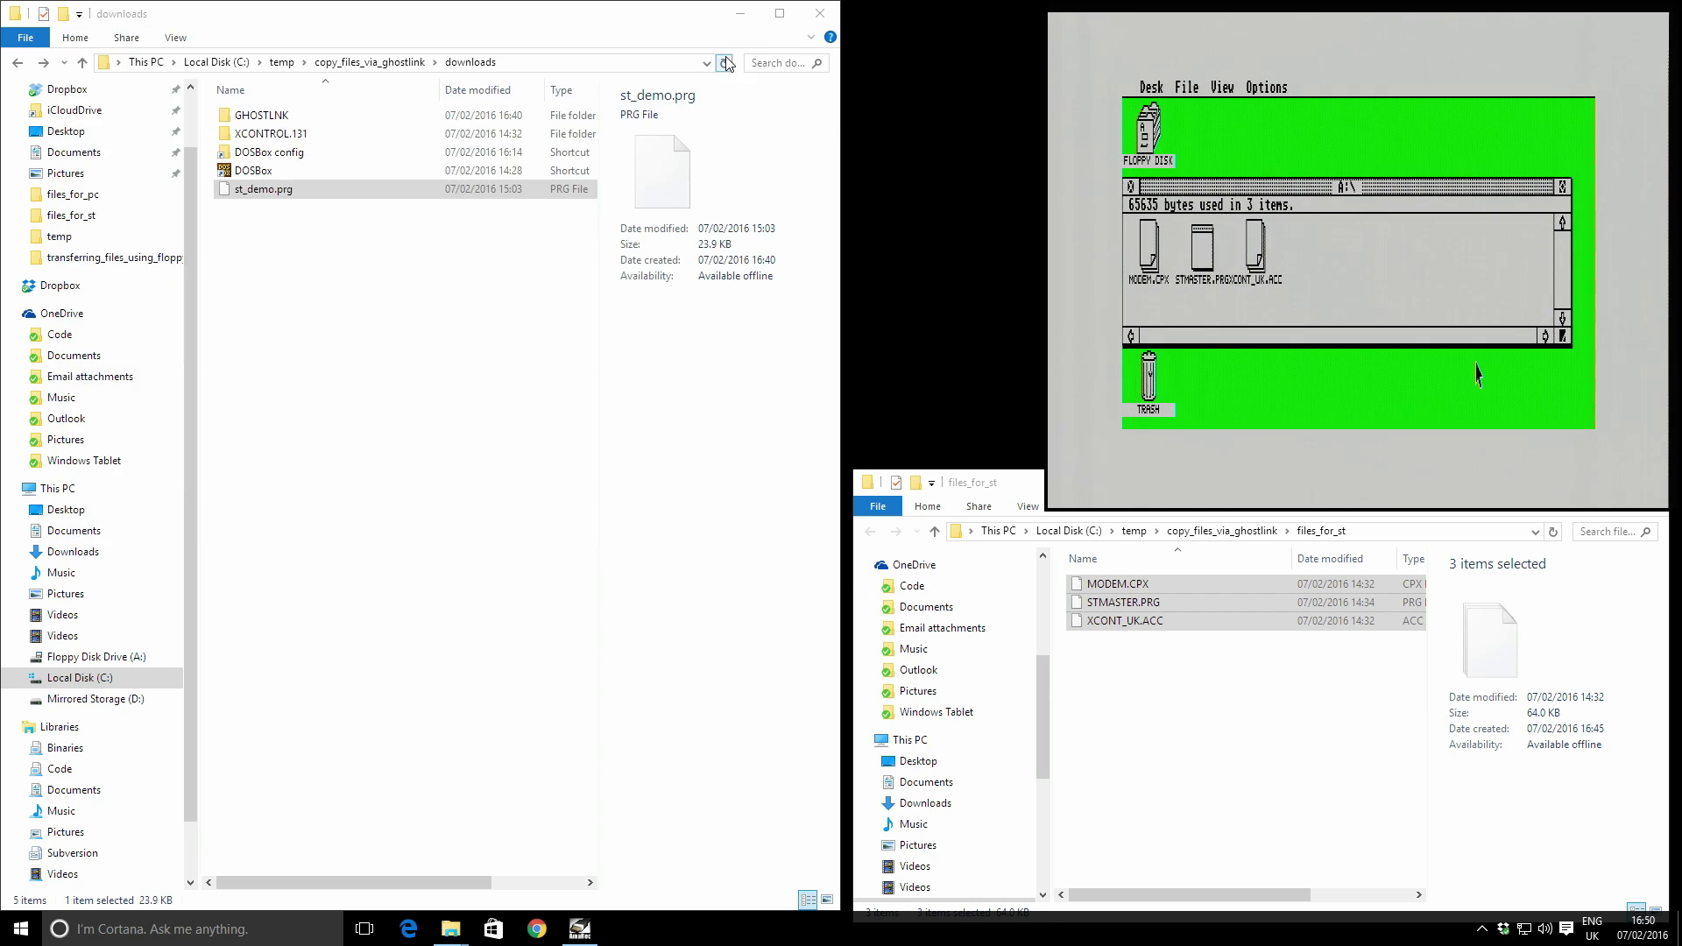
# - Open dosbox-SVN.conf in Notepad++ from the folder behind the DOSBox config shortcut
pyautogui.click(396, 274)
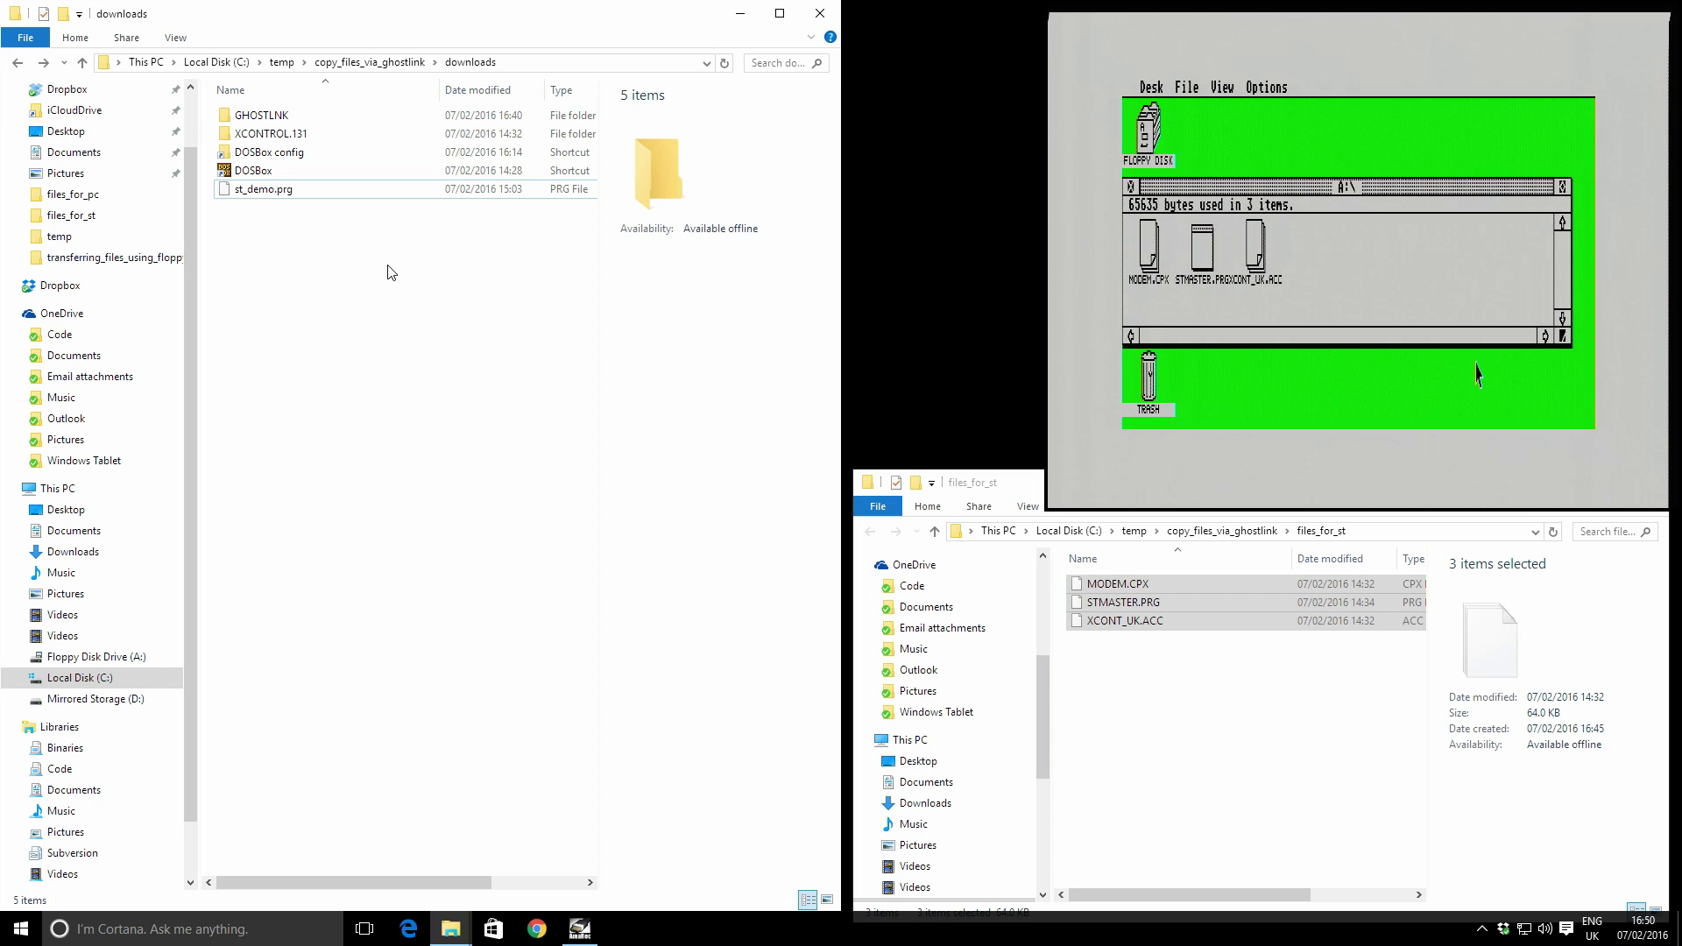
pyautogui.doubleClick(294, 154)
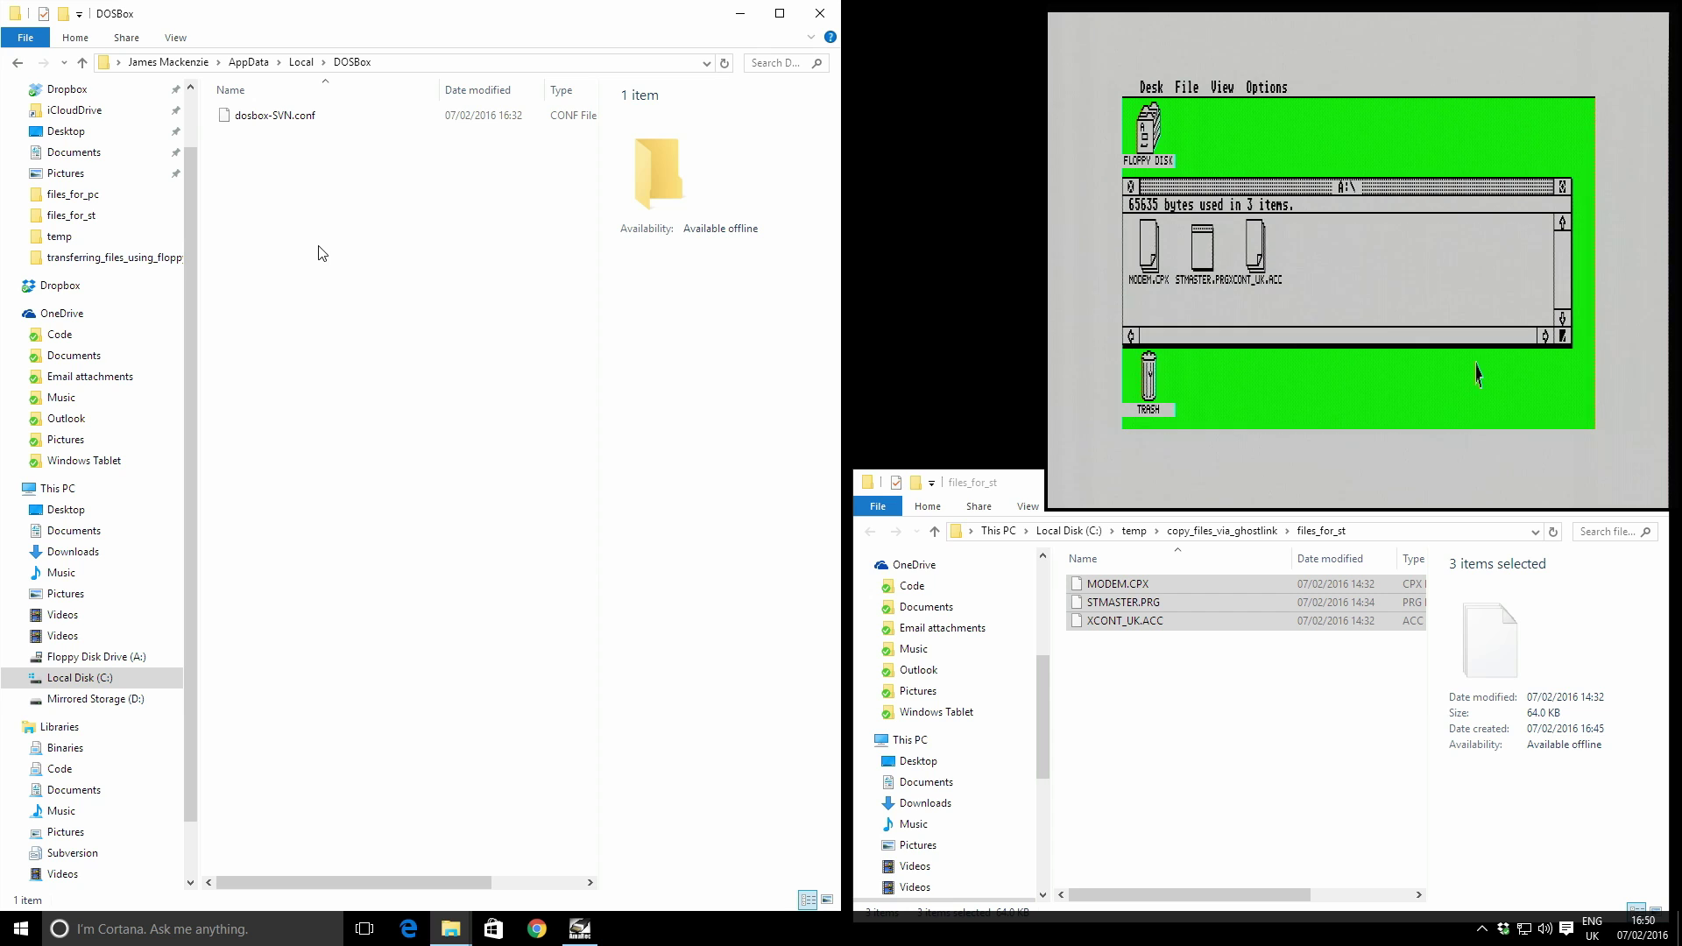
pyautogui.click(428, 65)
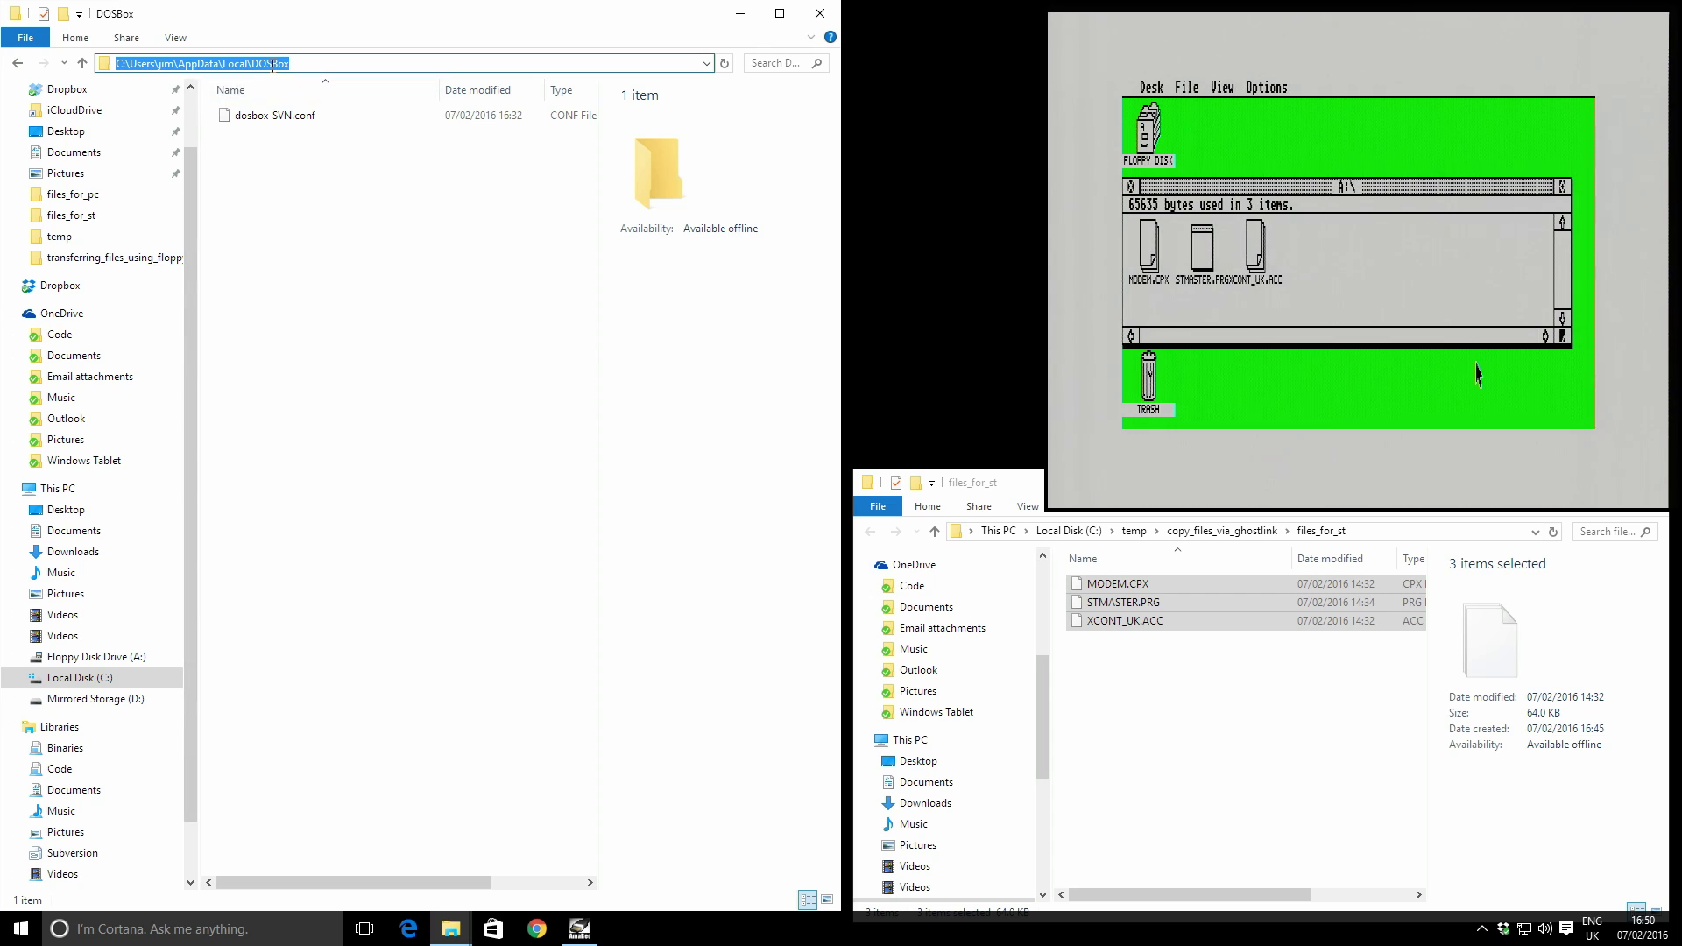
pyautogui.click(277, 120)
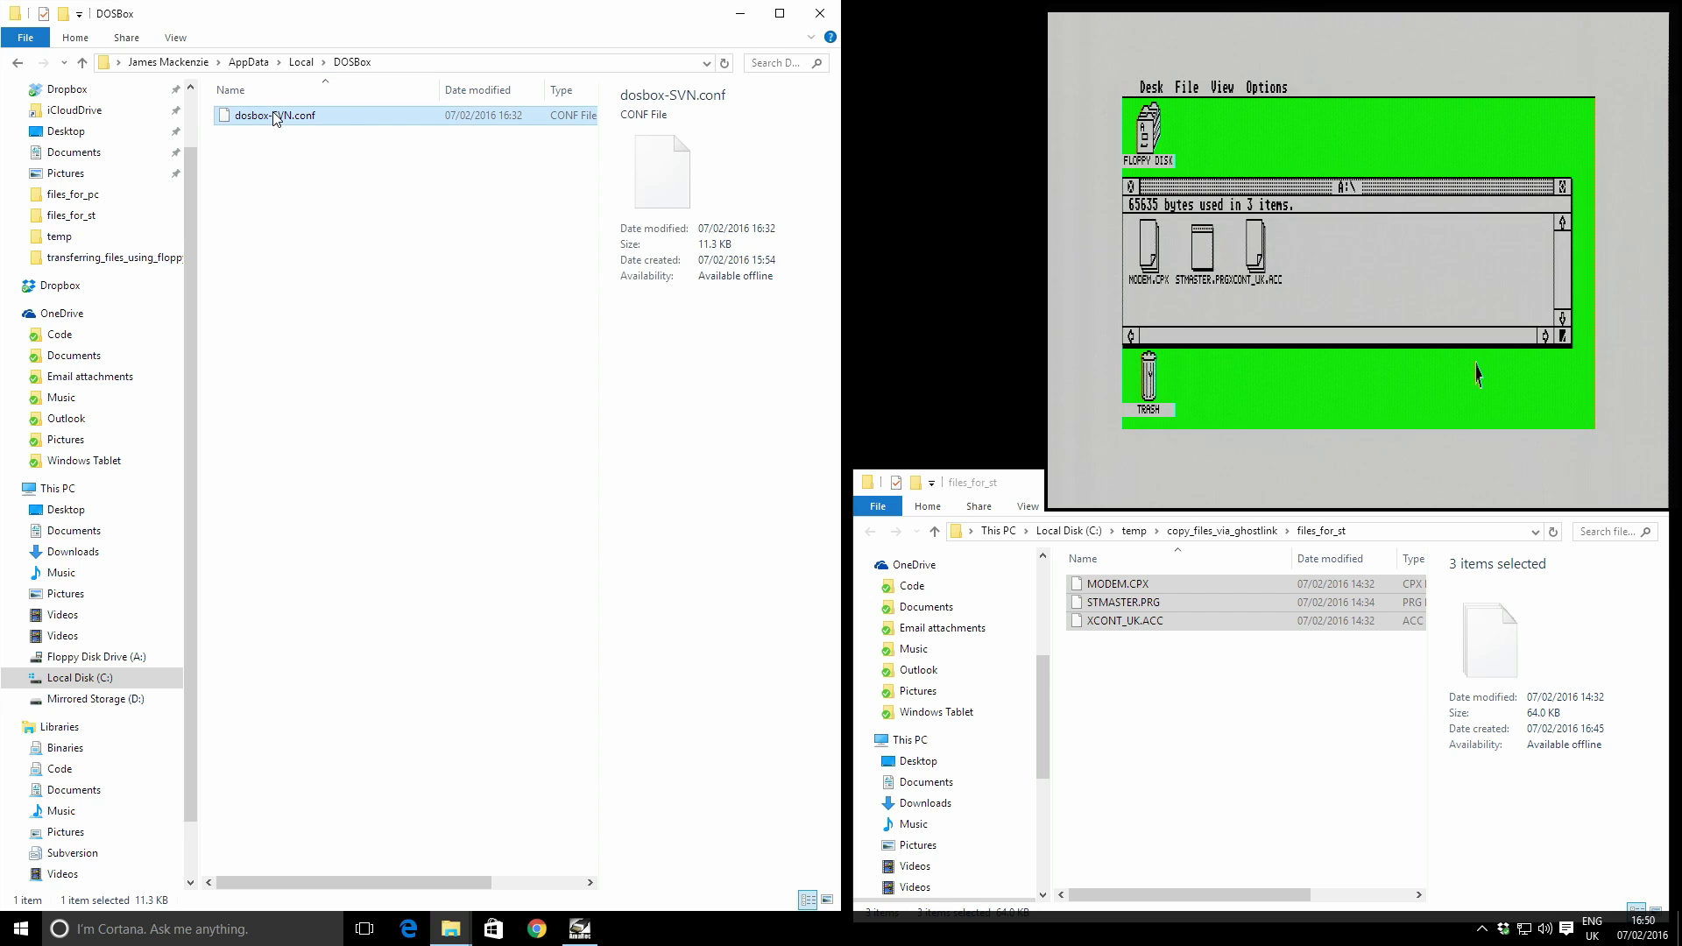
pyautogui.rightClick(277, 119)
pyautogui.click(347, 205)
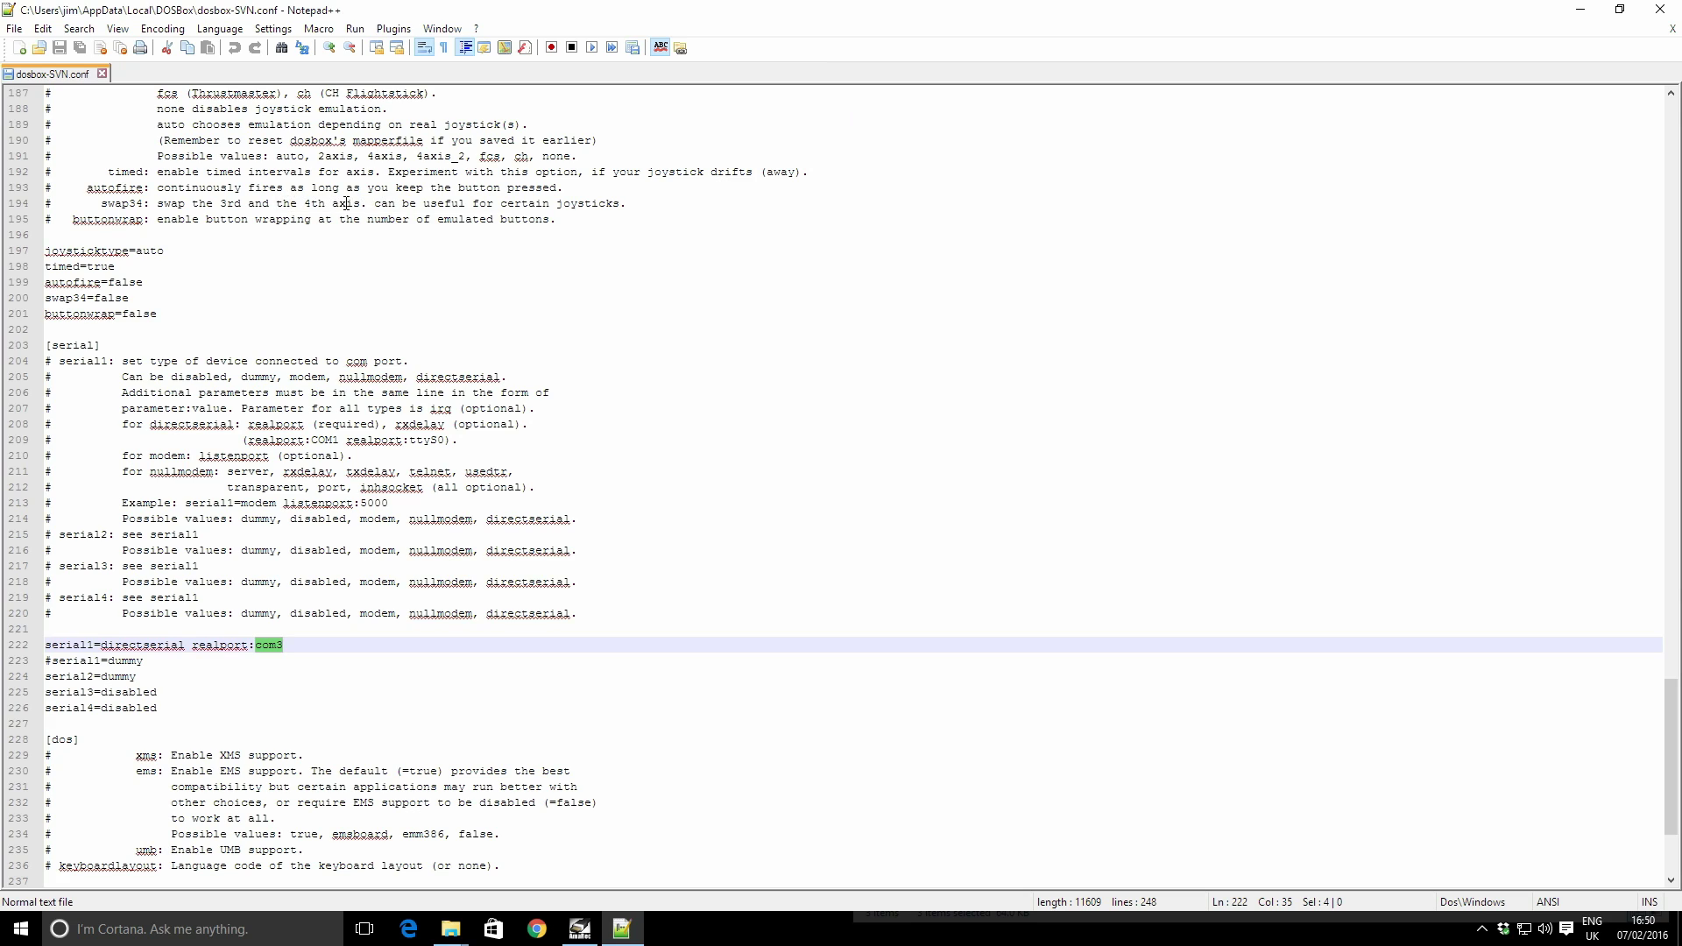
# - Highlight the [serial] section heading in dosbox-SVN.conf
pyautogui.click(327, 255)
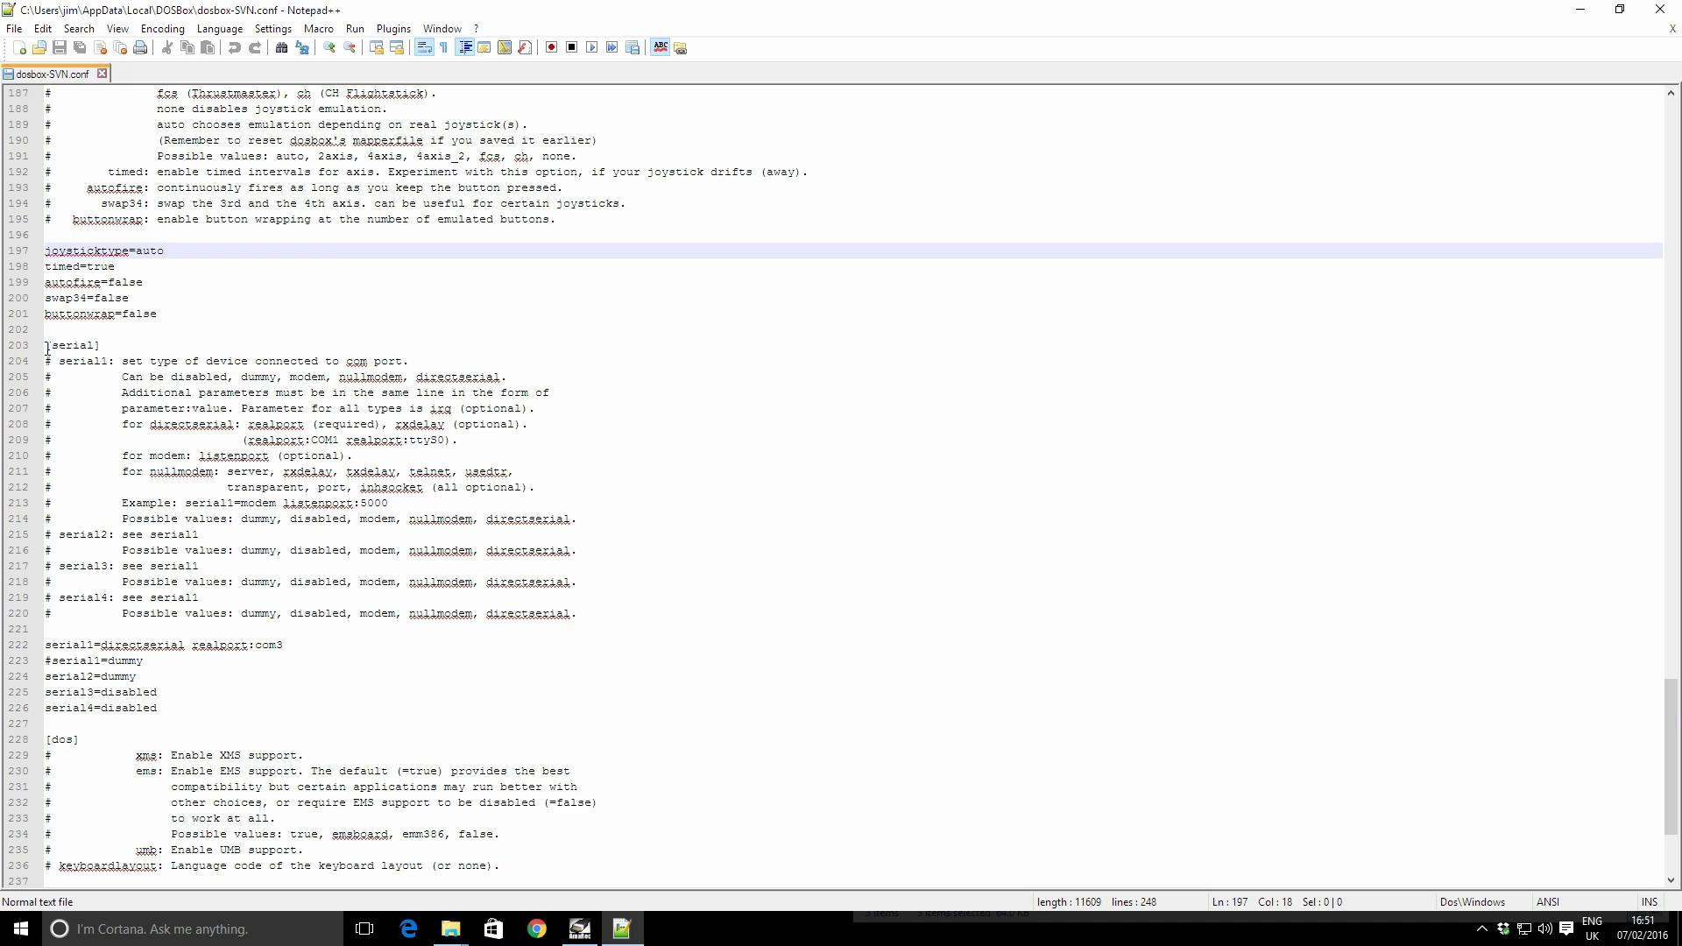
pyautogui.moveTo(49, 346); pyautogui.dragTo(140, 345)
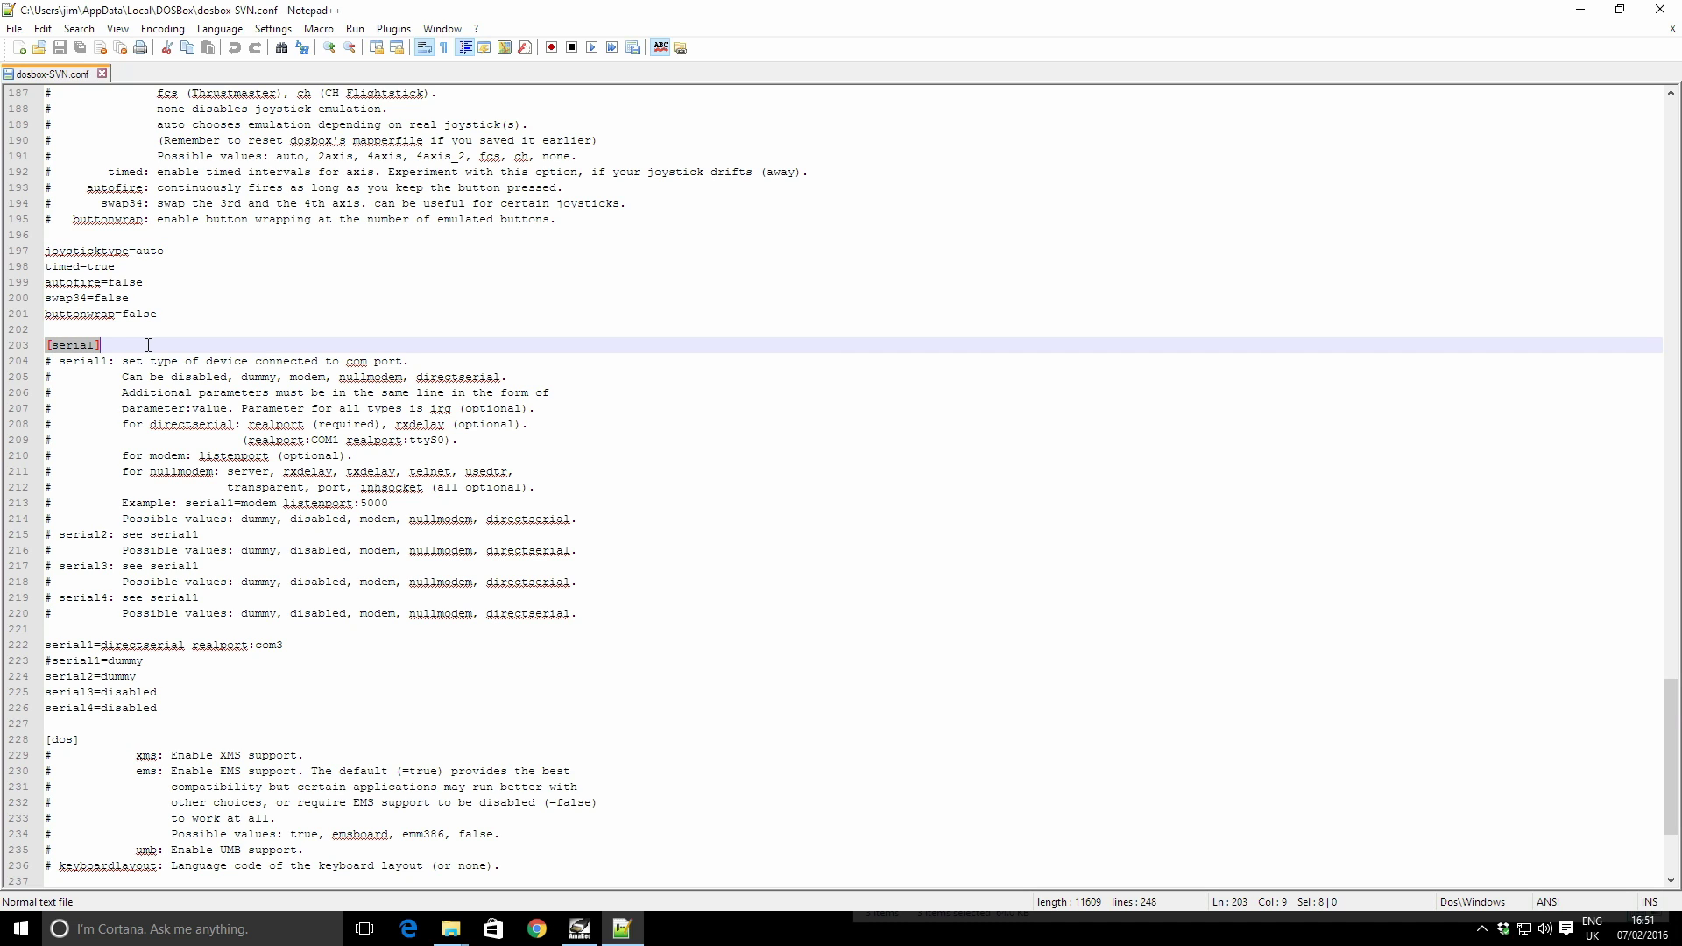
# - Examine the serial1=directserial realport:com3 line in the [serial] section, then close Notepad++
pyautogui.click(143, 347)
pyautogui.moveTo(304, 644); pyautogui.dragTo(7, 649)
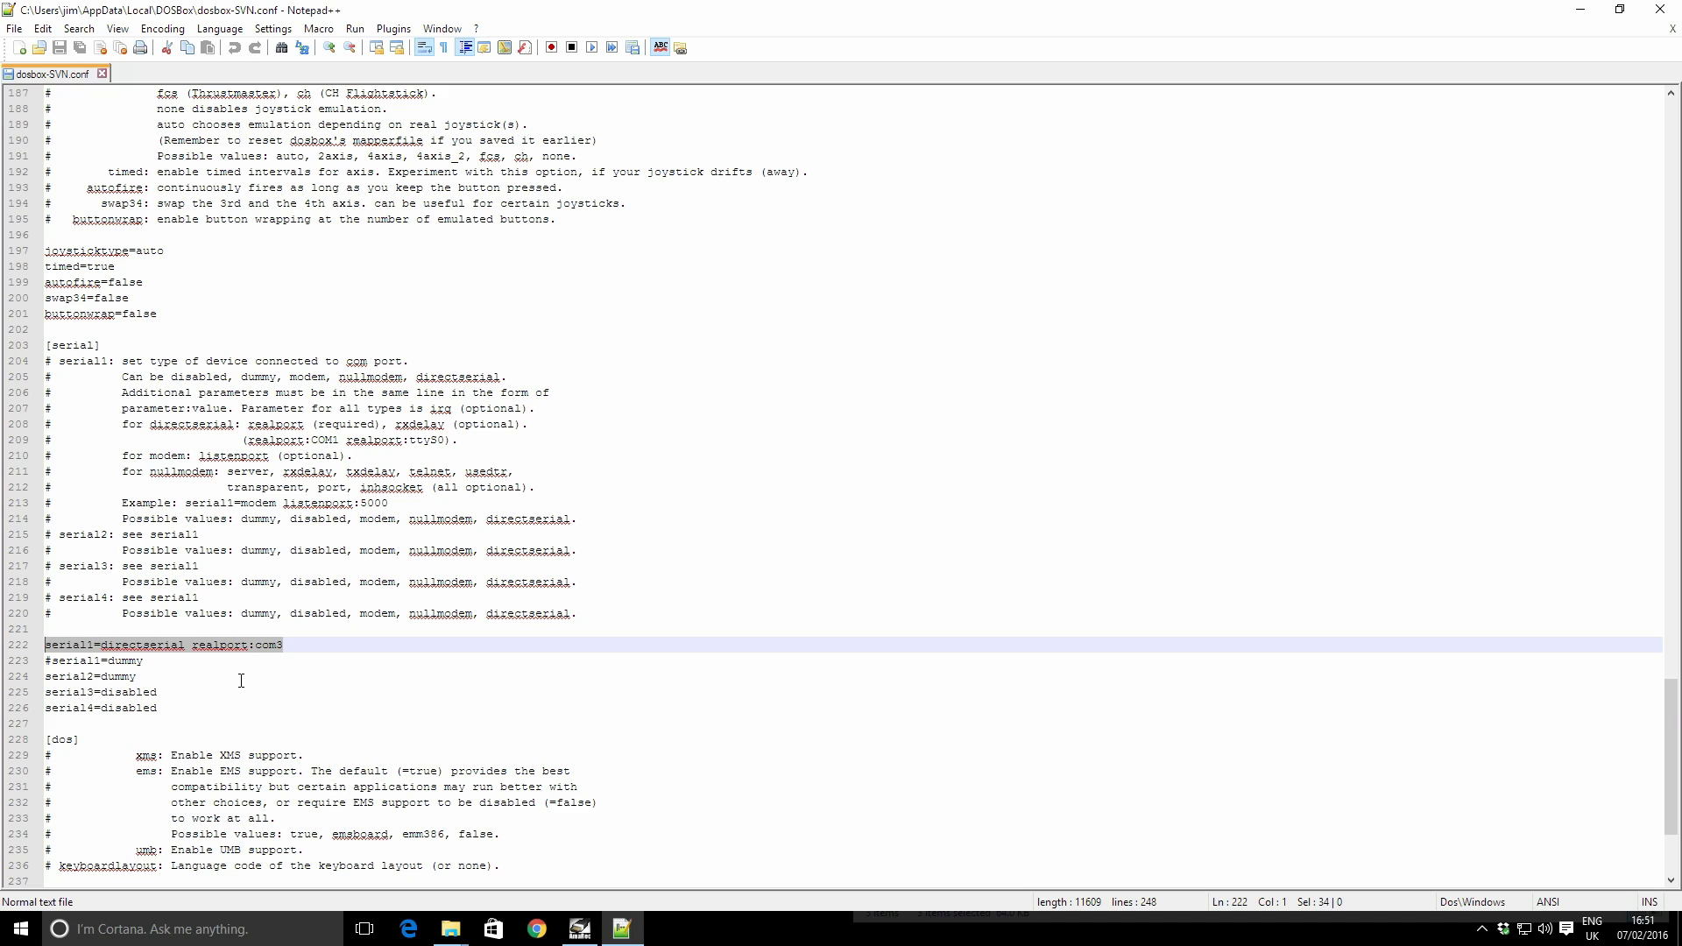
pyautogui.click(195, 662)
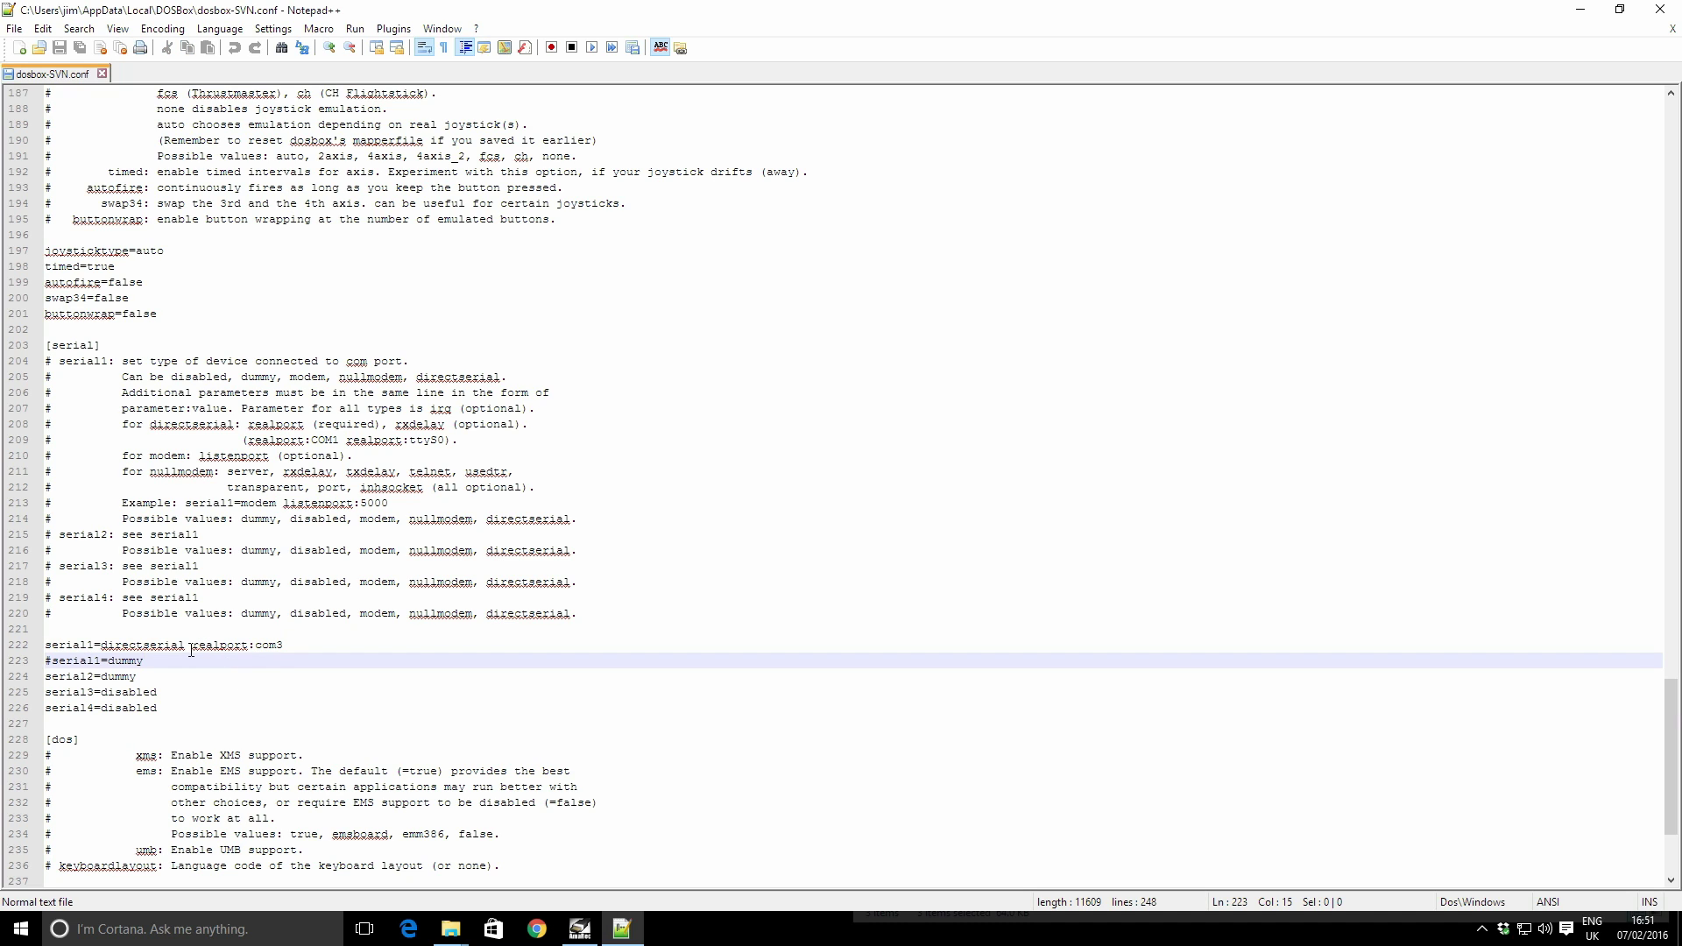
pyautogui.doubleClick(54, 646)
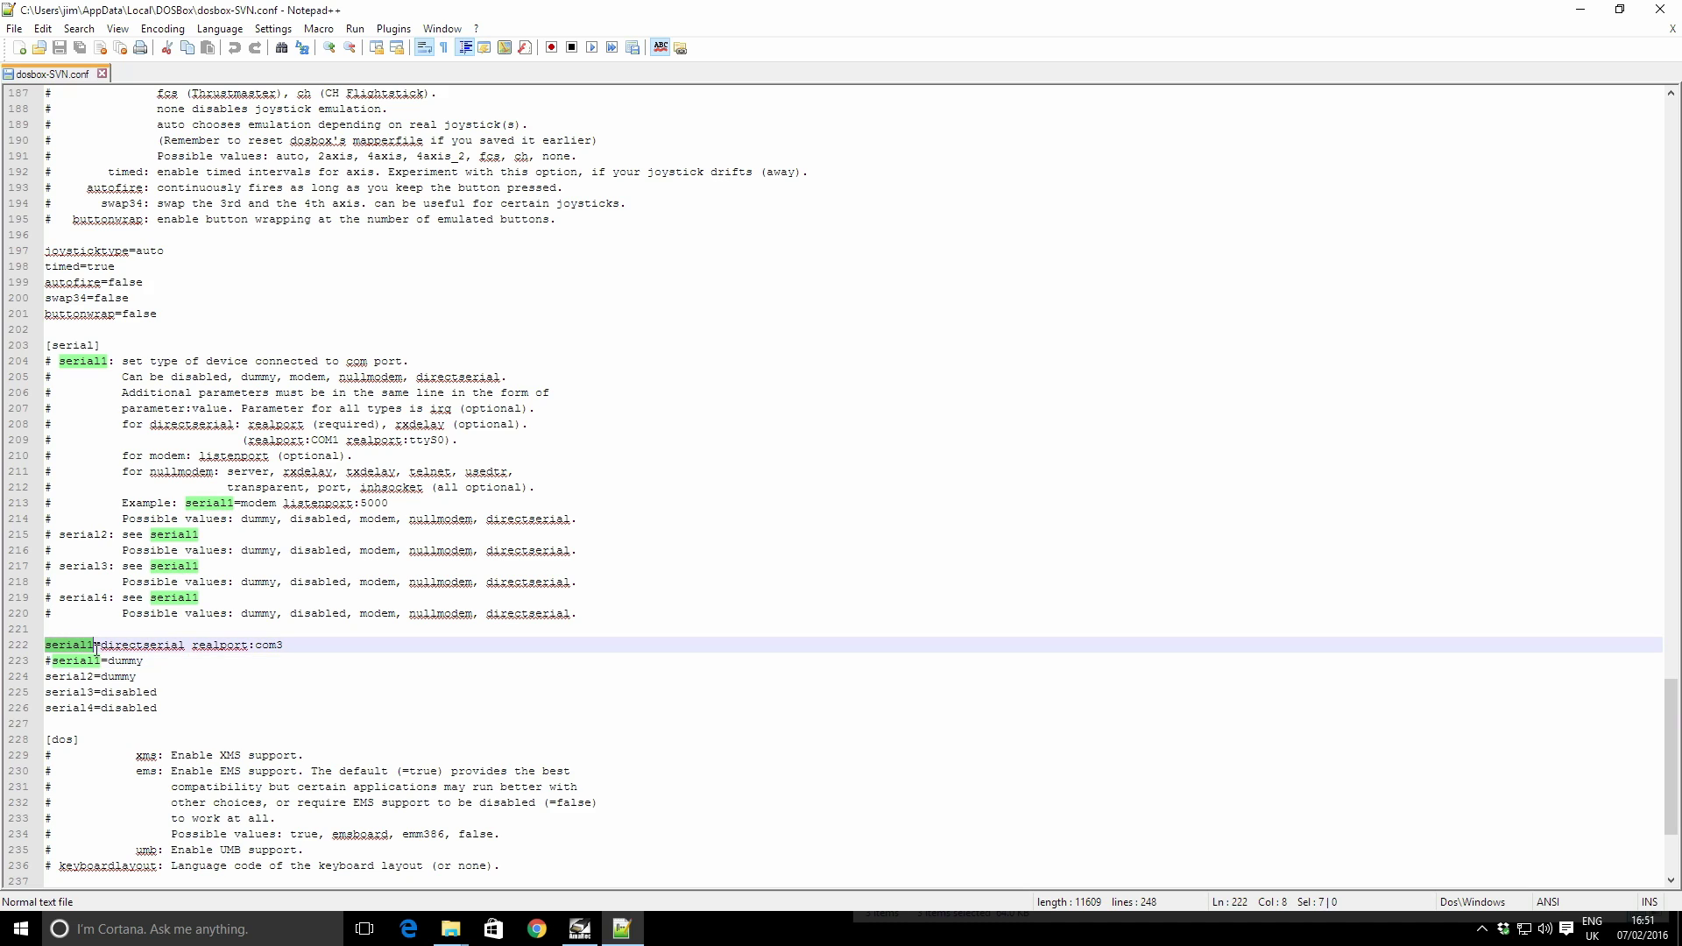
pyautogui.click(166, 660)
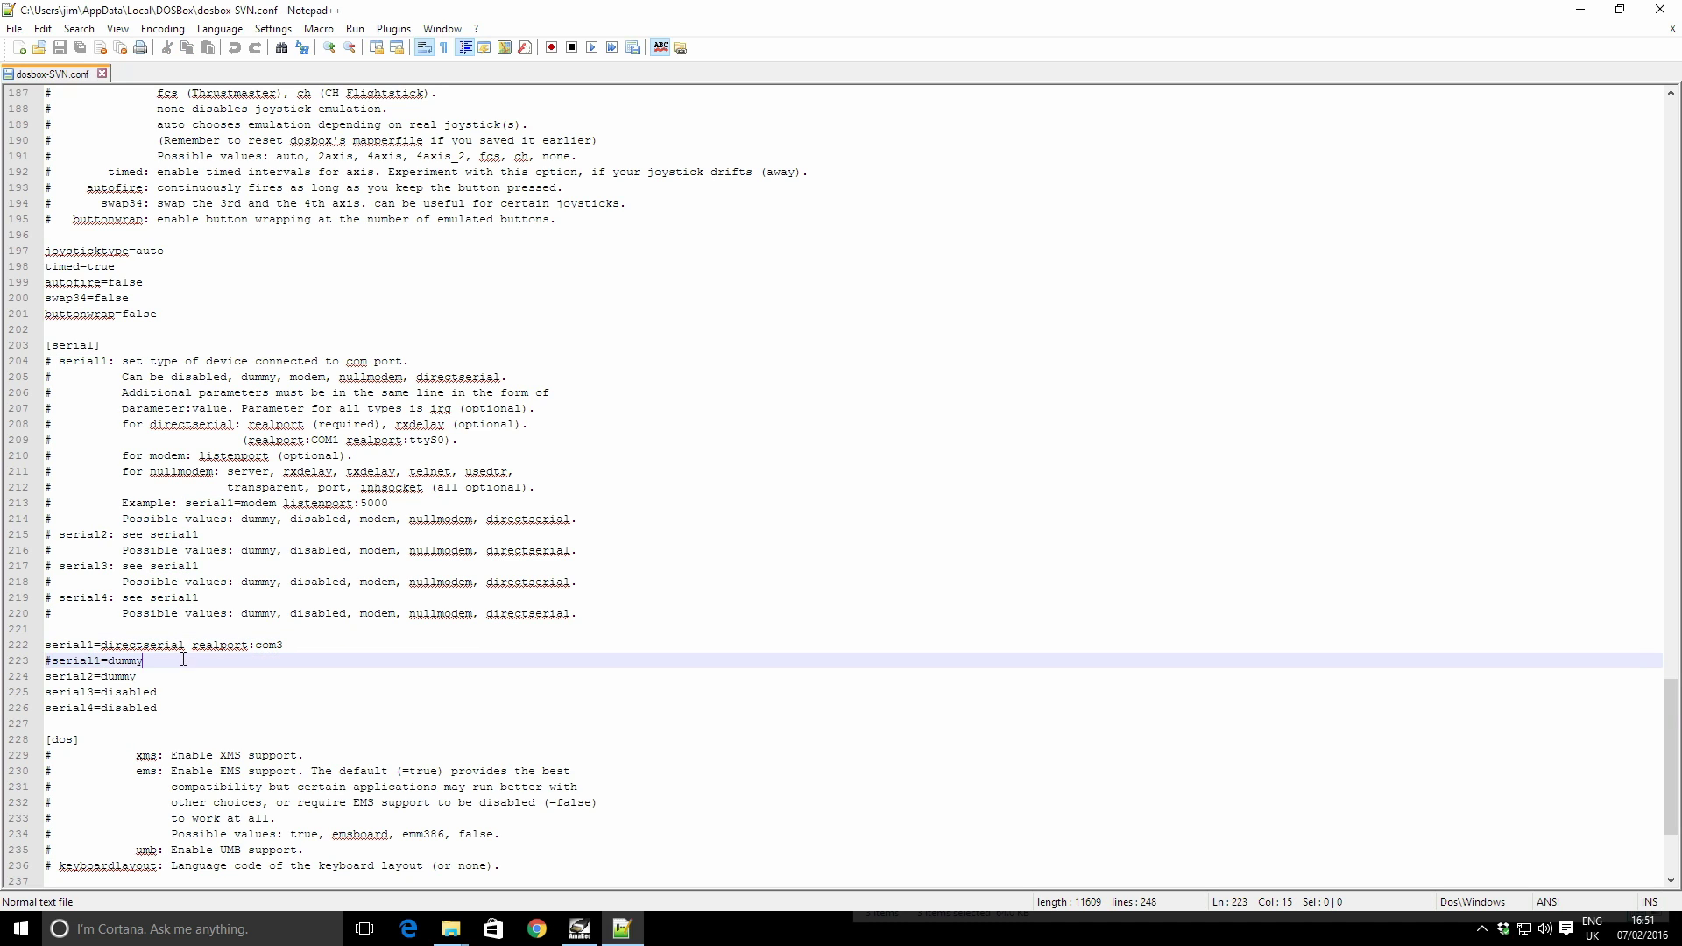
pyautogui.doubleClick(51, 647)
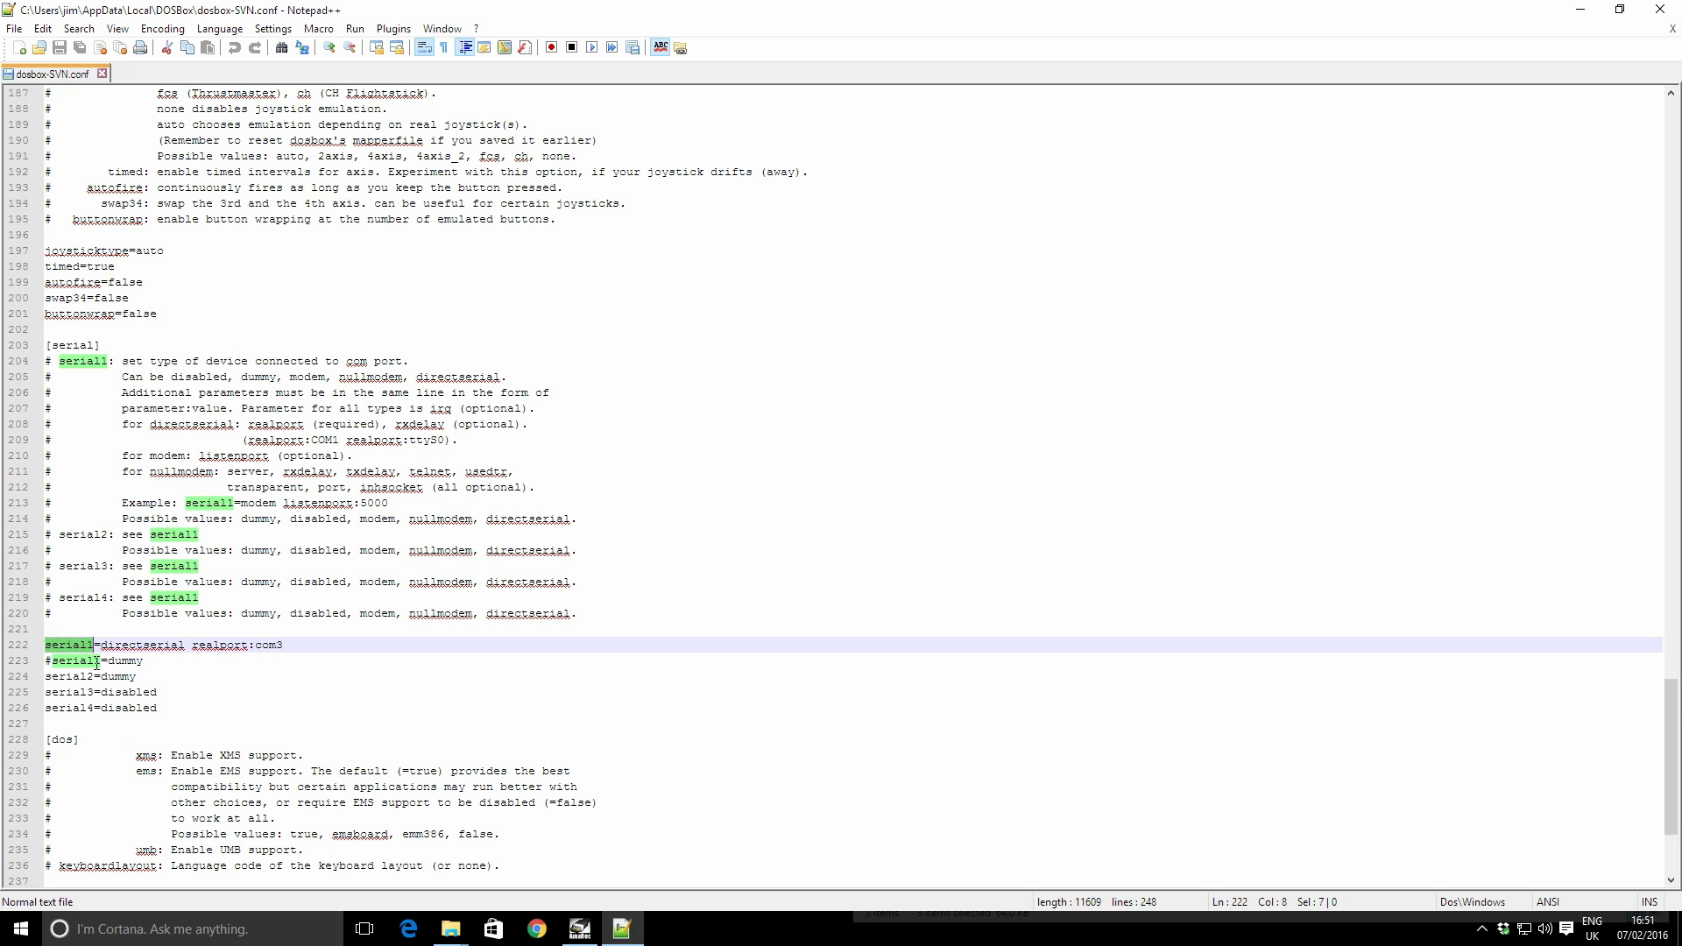
pyautogui.moveTo(100, 645); pyautogui.dragTo(290, 667)
pyautogui.click(194, 647)
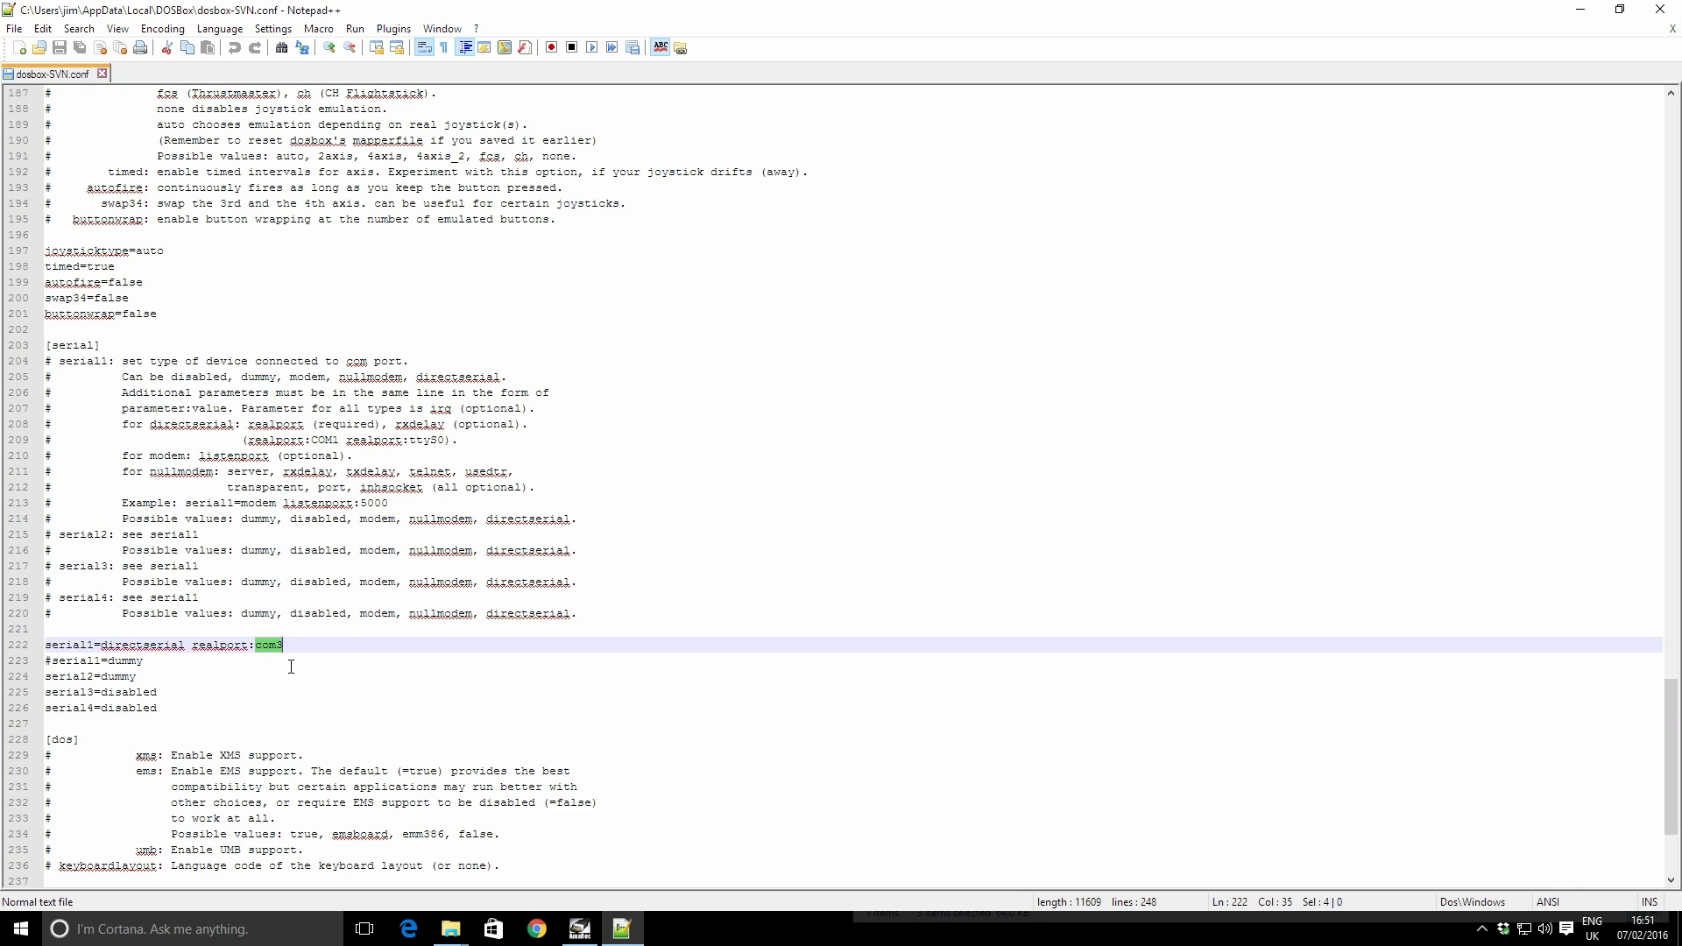
pyautogui.click(296, 677)
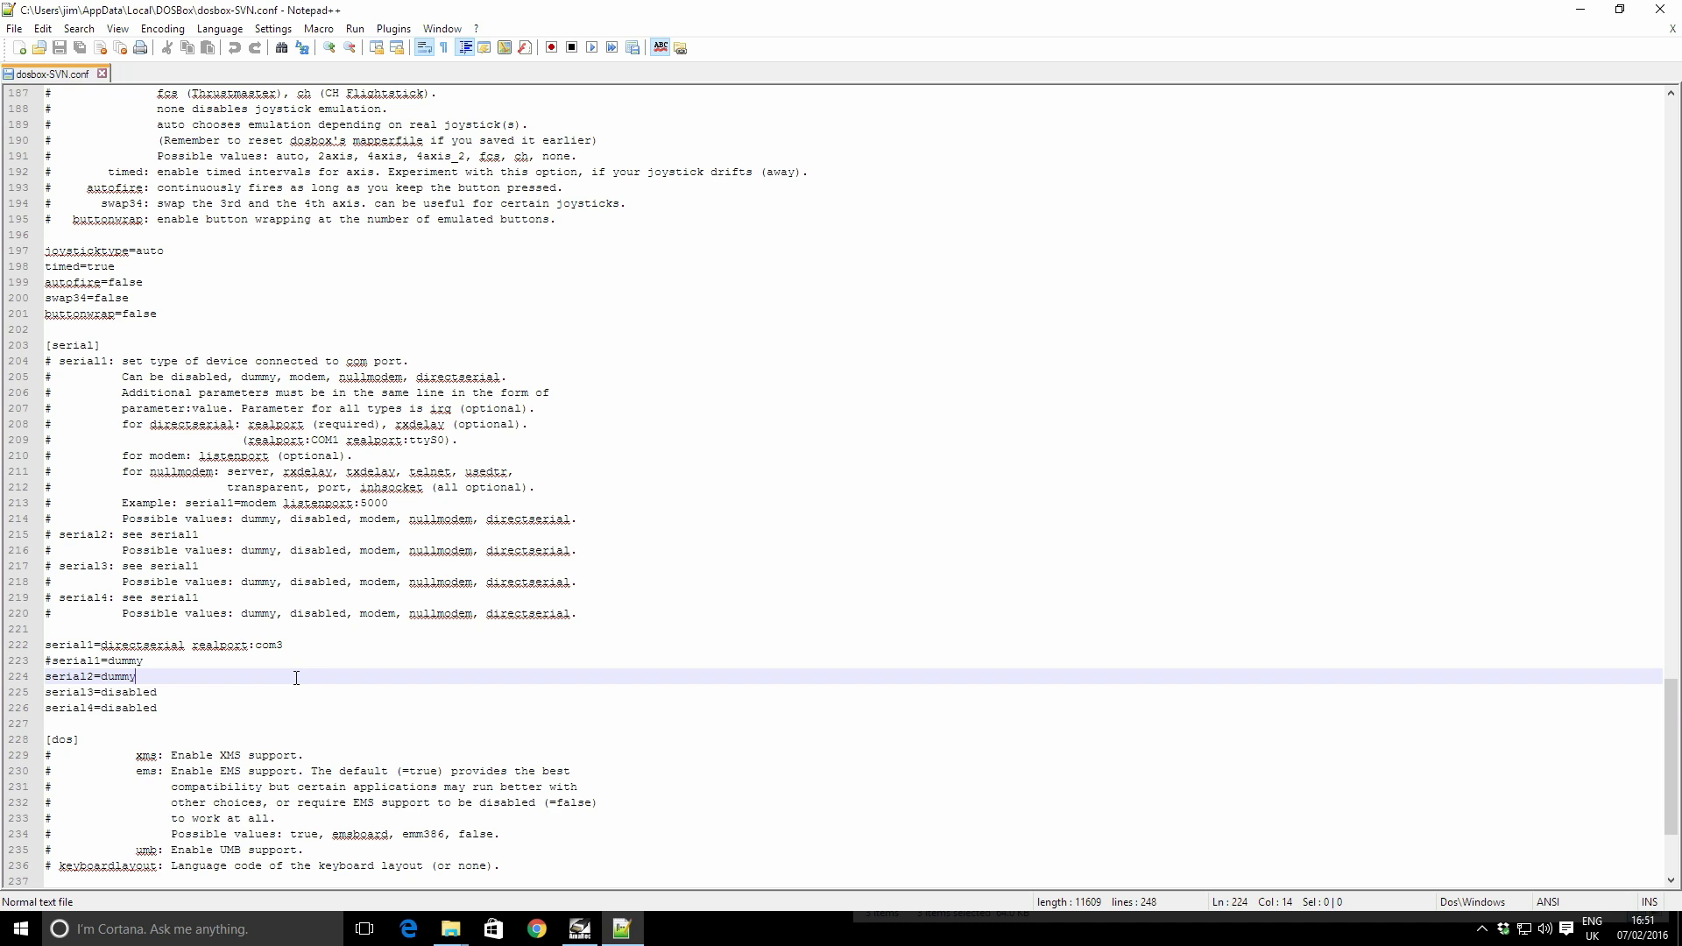
pyautogui.click(1659, 11)
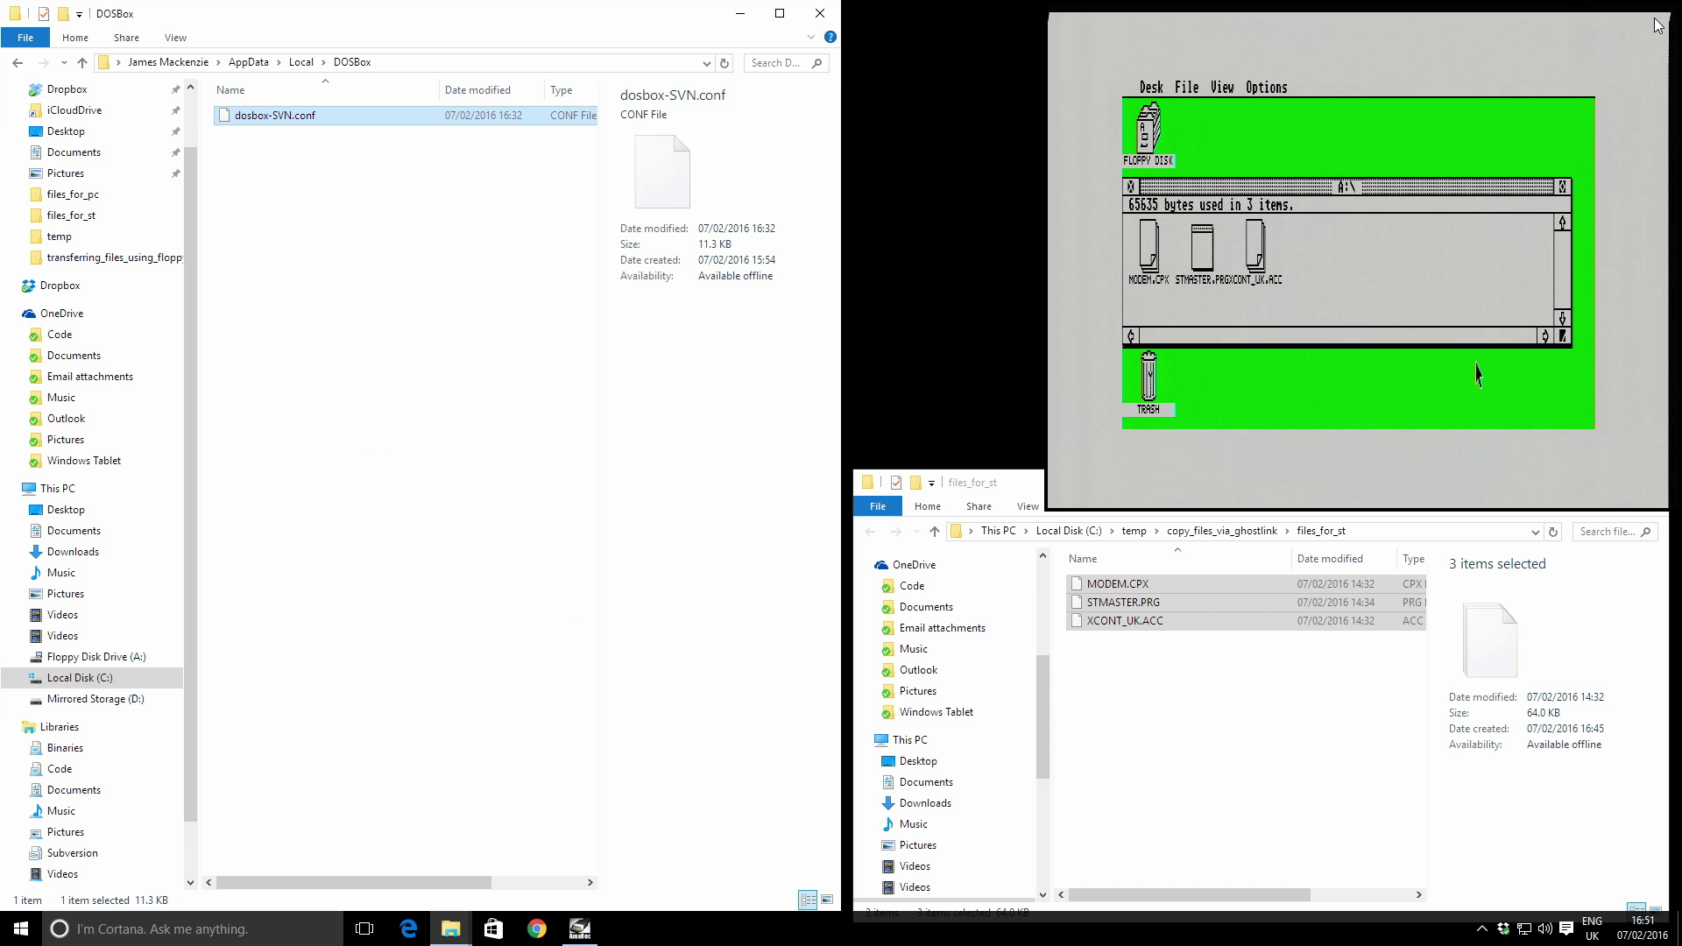
# - Return to the downloads folder, launch DOSBox from its shortcut, and place its console and status windows side by side
pyautogui.click(18, 63)
pyautogui.click(319, 304)
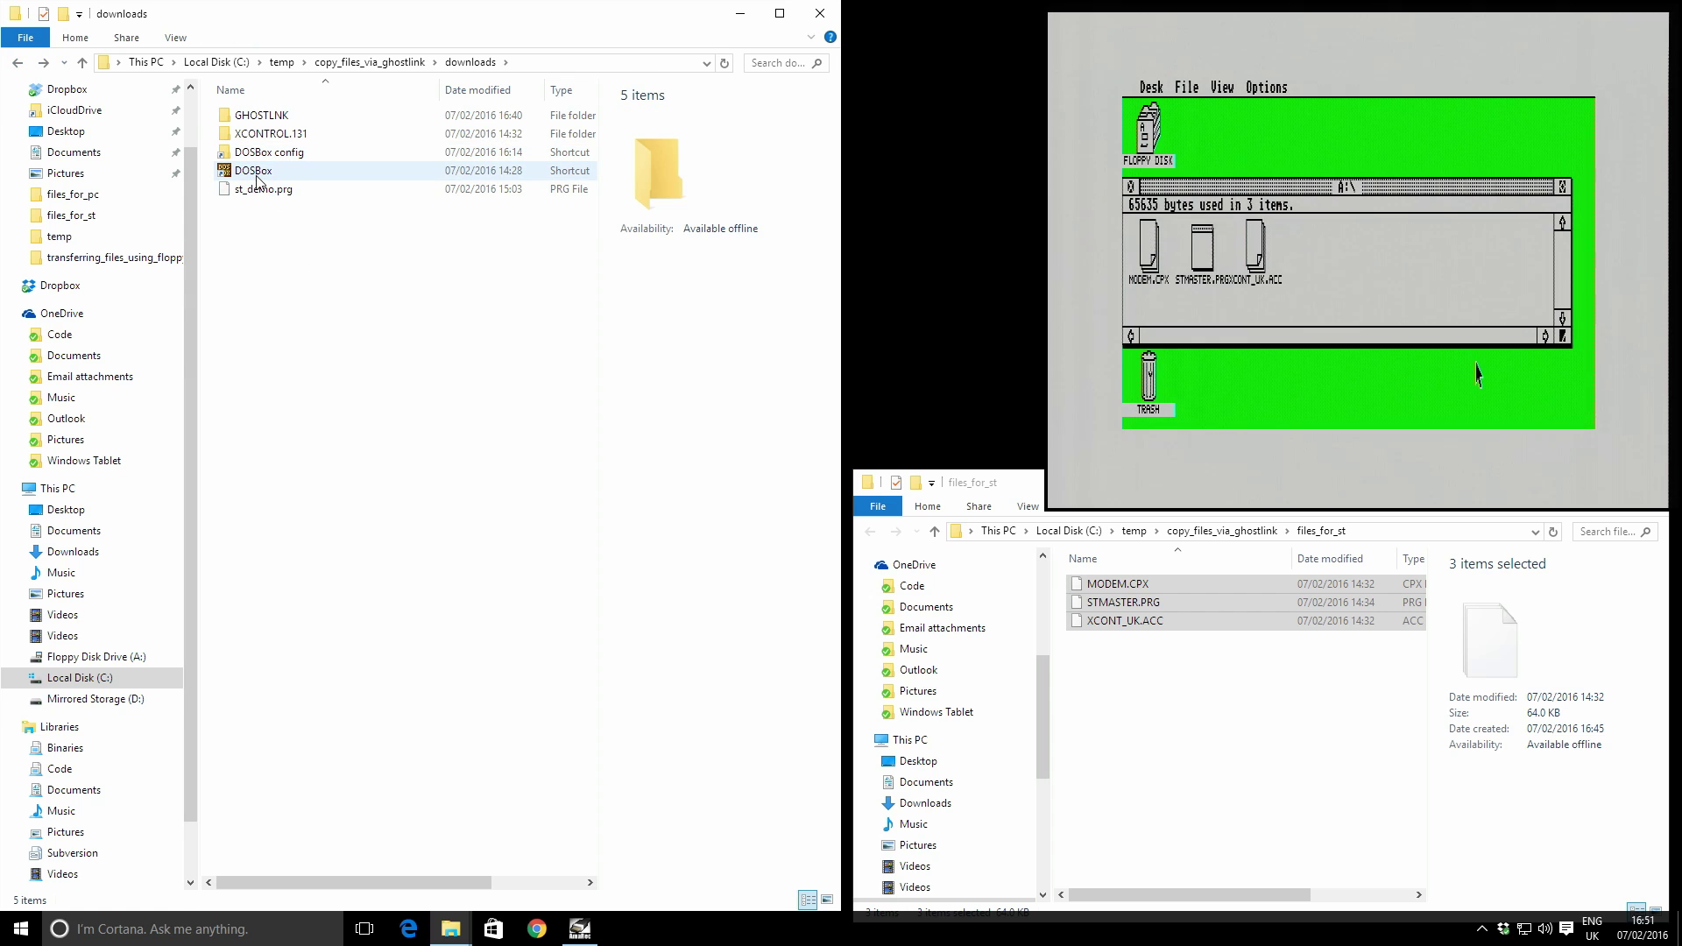
pyautogui.doubleClick(258, 176)
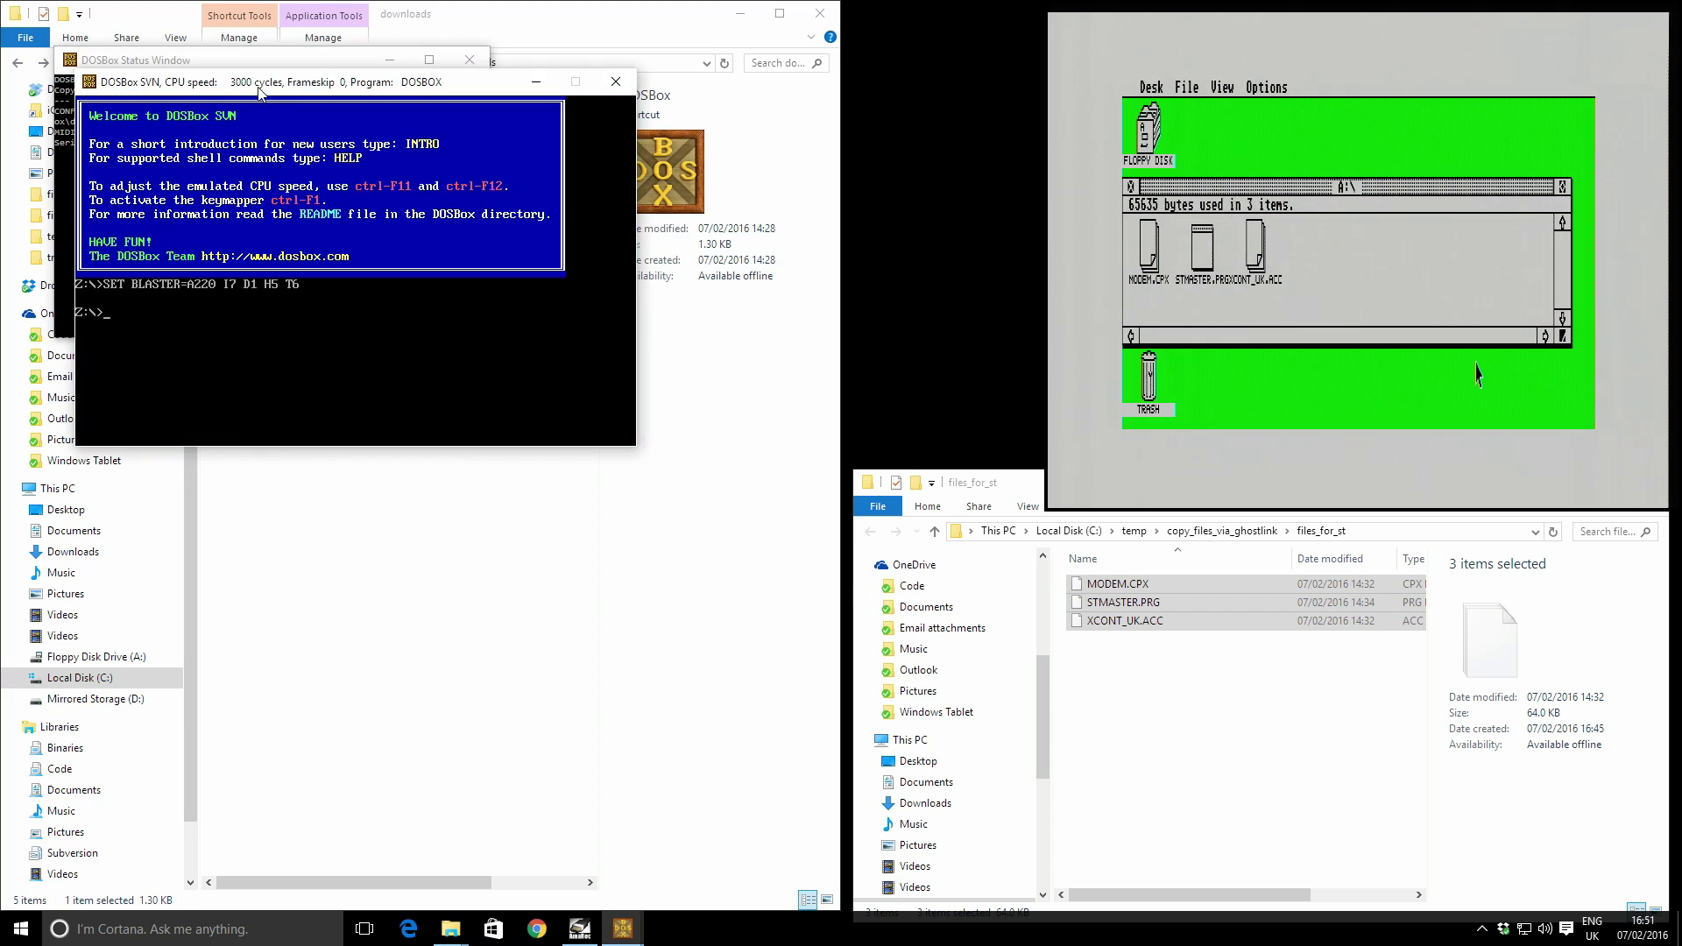
pyautogui.moveTo(263, 87); pyautogui.dragTo(711, 88)
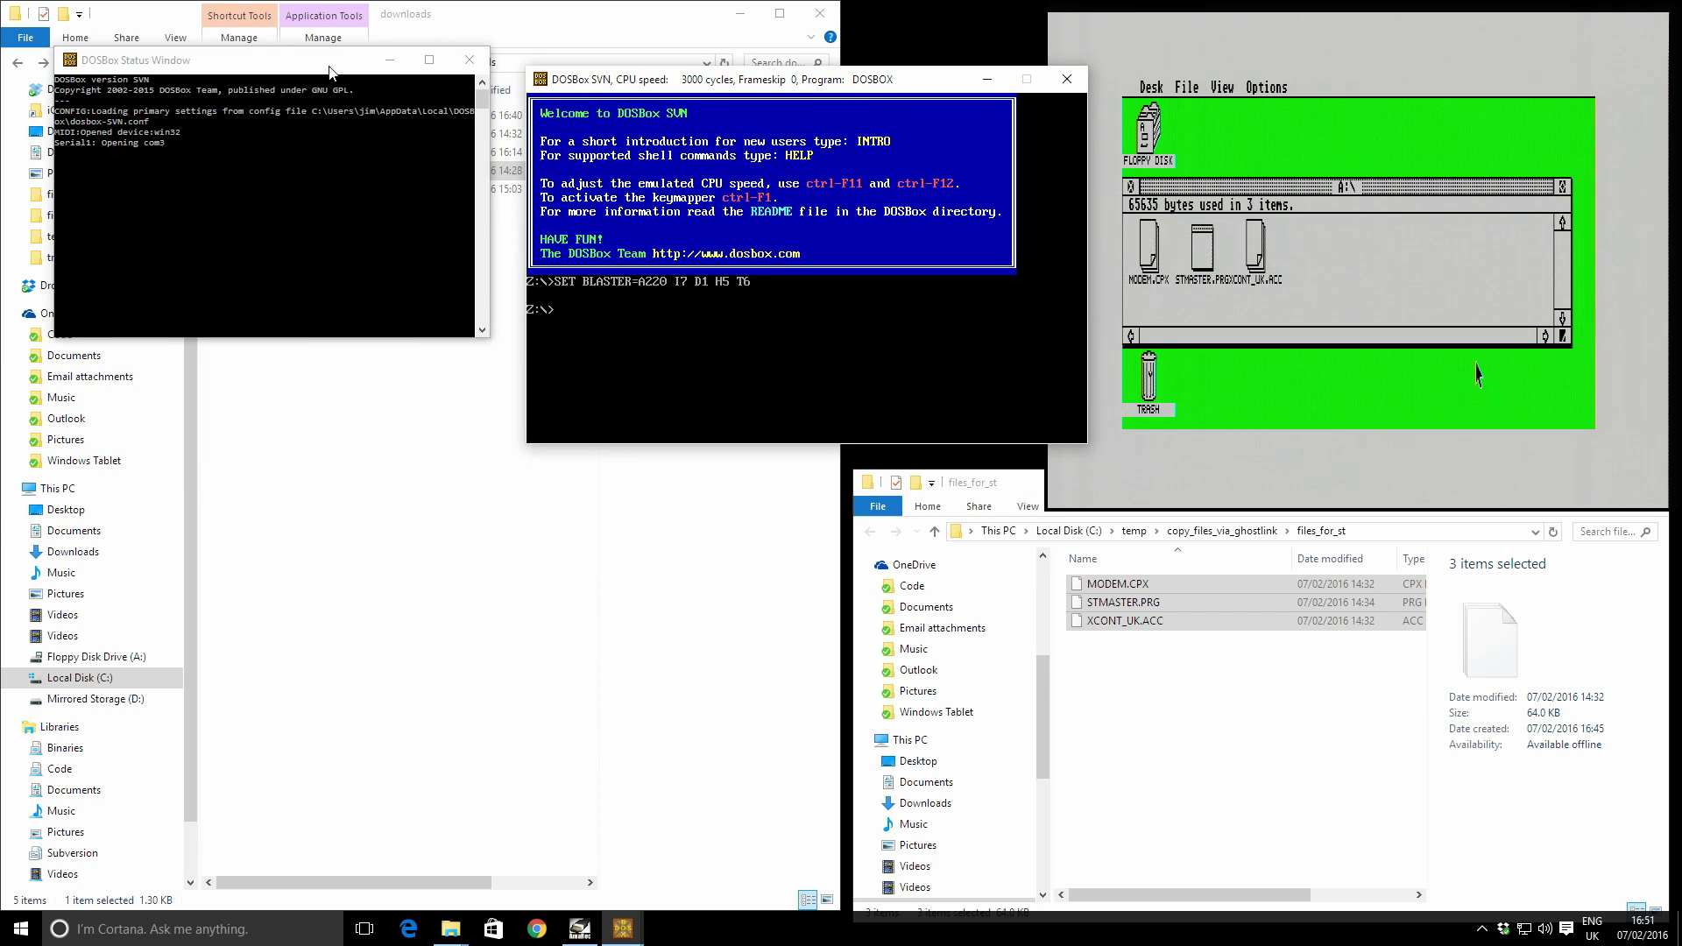
pyautogui.moveTo(327, 72); pyautogui.dragTo(351, 90)
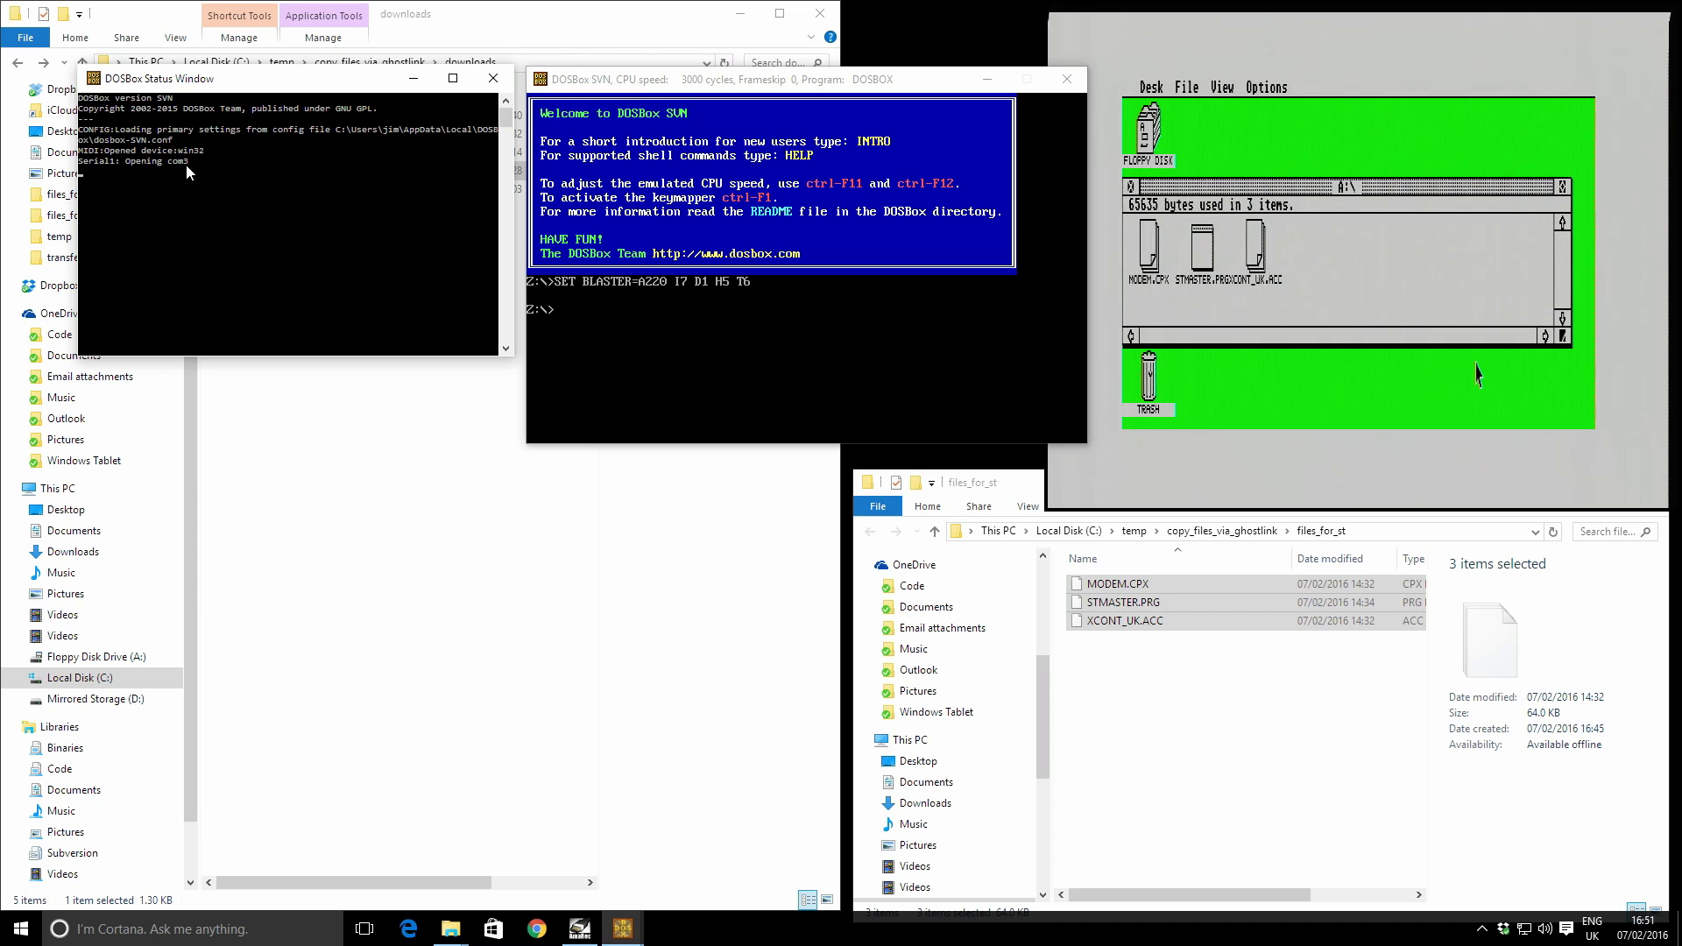
pyautogui.click(670, 348)
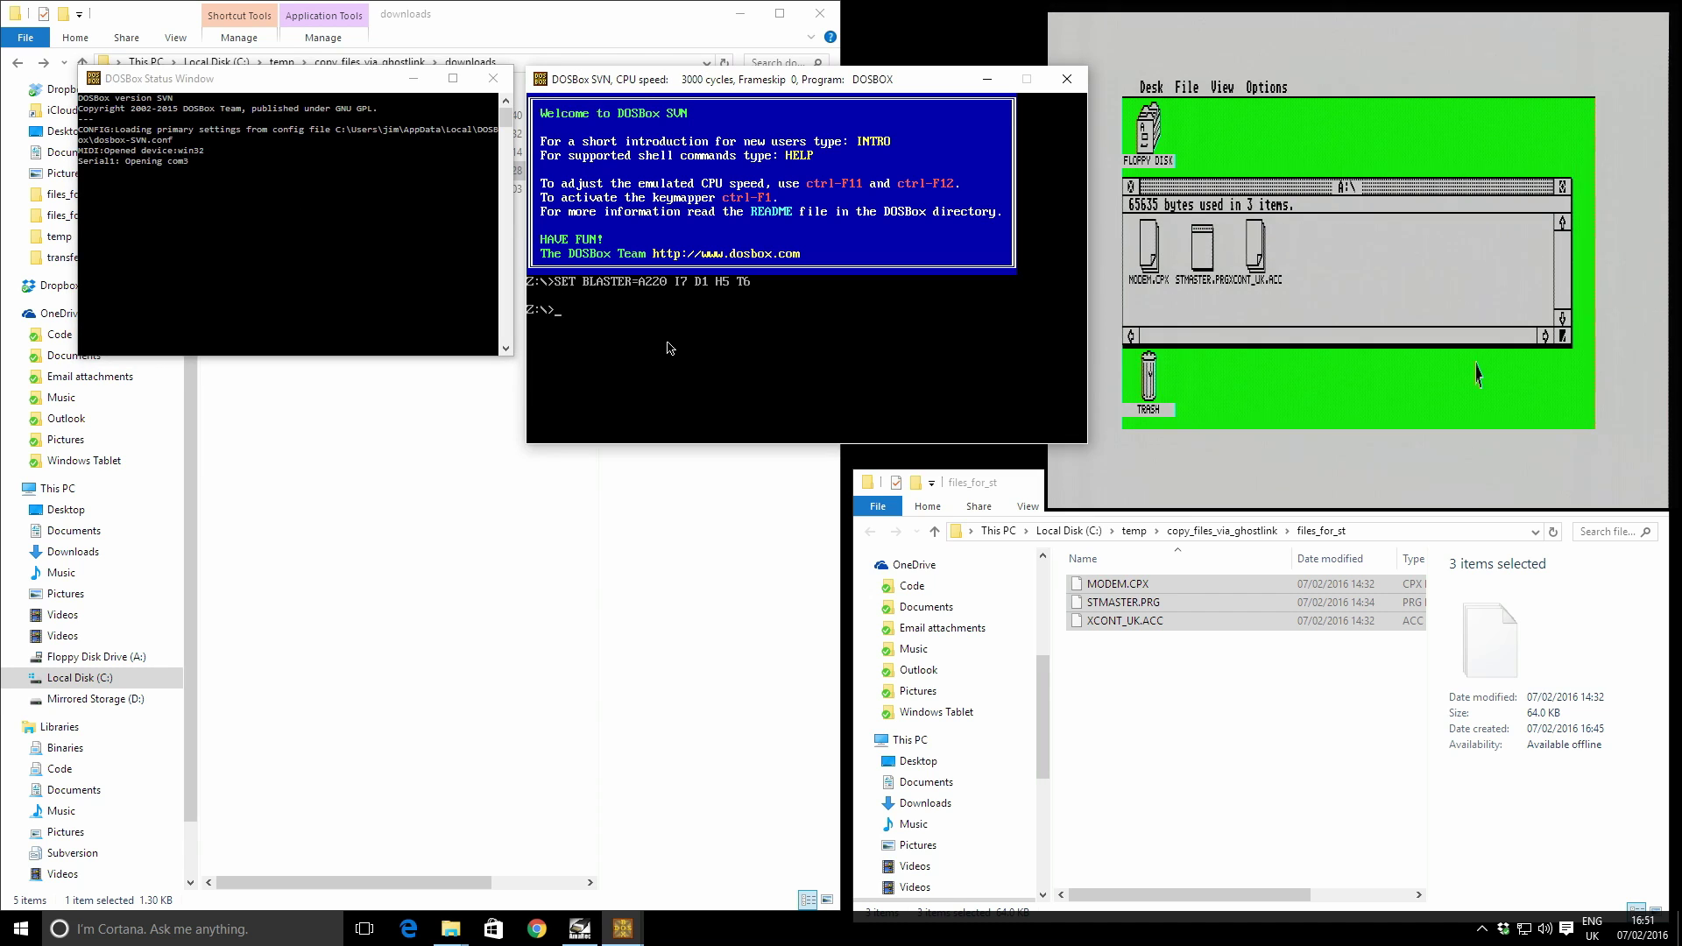
# - Switch the files_for_st Explorer window to the folder C:\temp\copy_files_via_ghostlink\files_for_pc
pyautogui.click(1185, 701)
pyautogui.click(1393, 532)
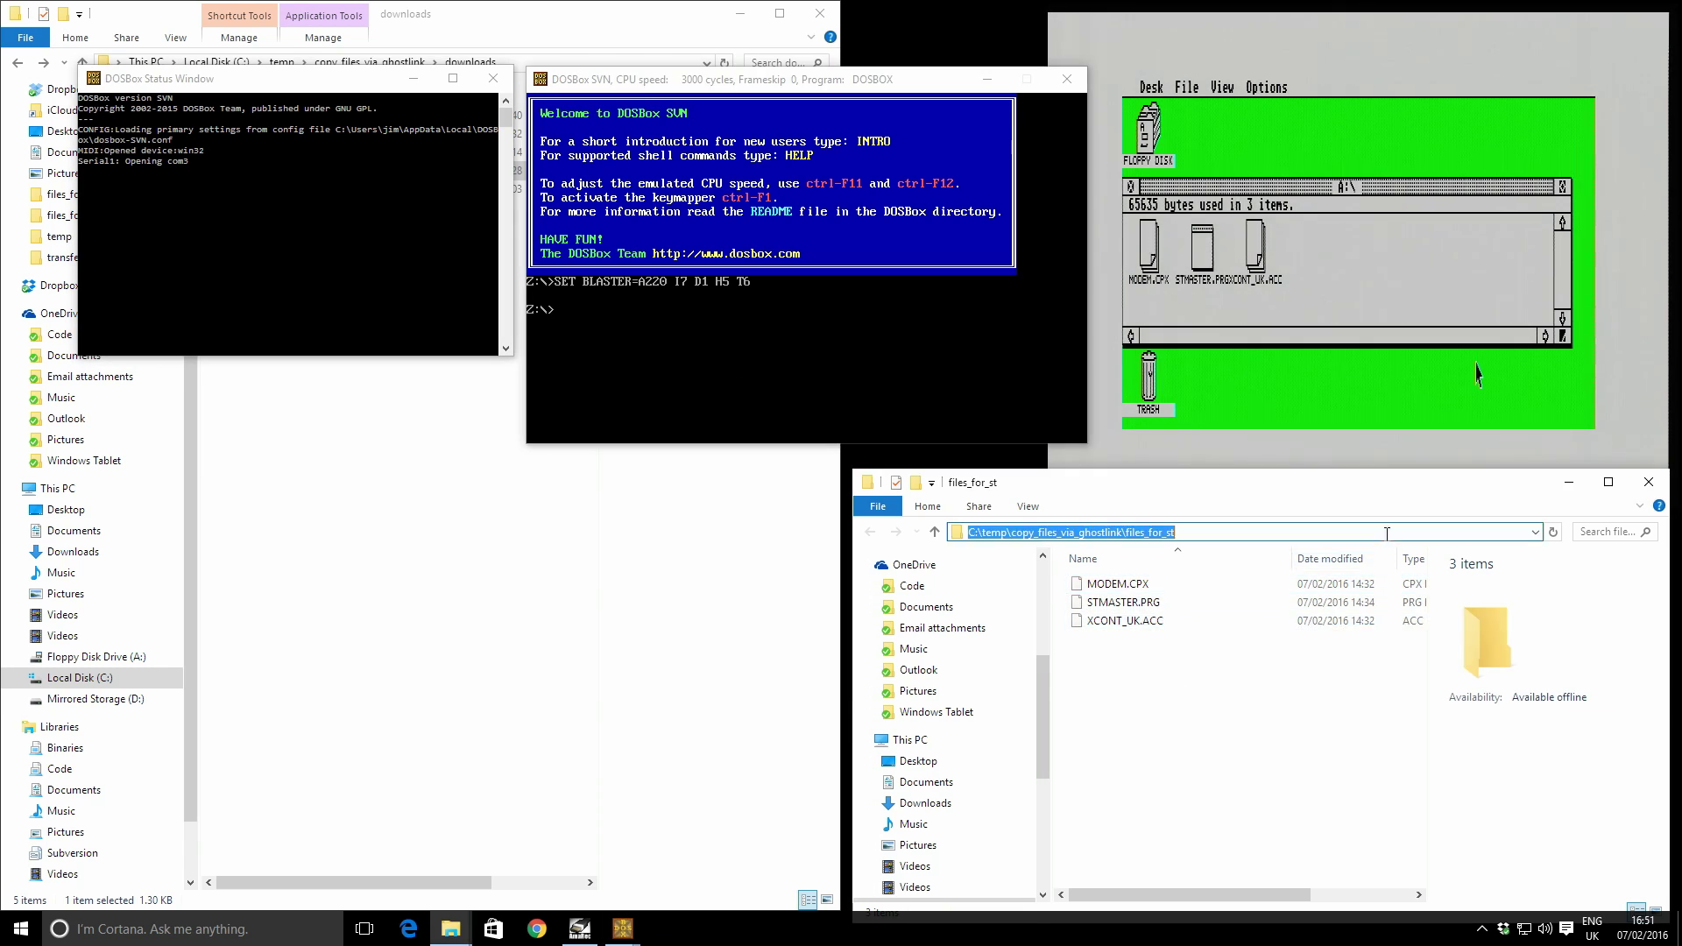
pyautogui.click(1393, 533)
pyautogui.press('BackSpace')
pyautogui.press('BackSpace')
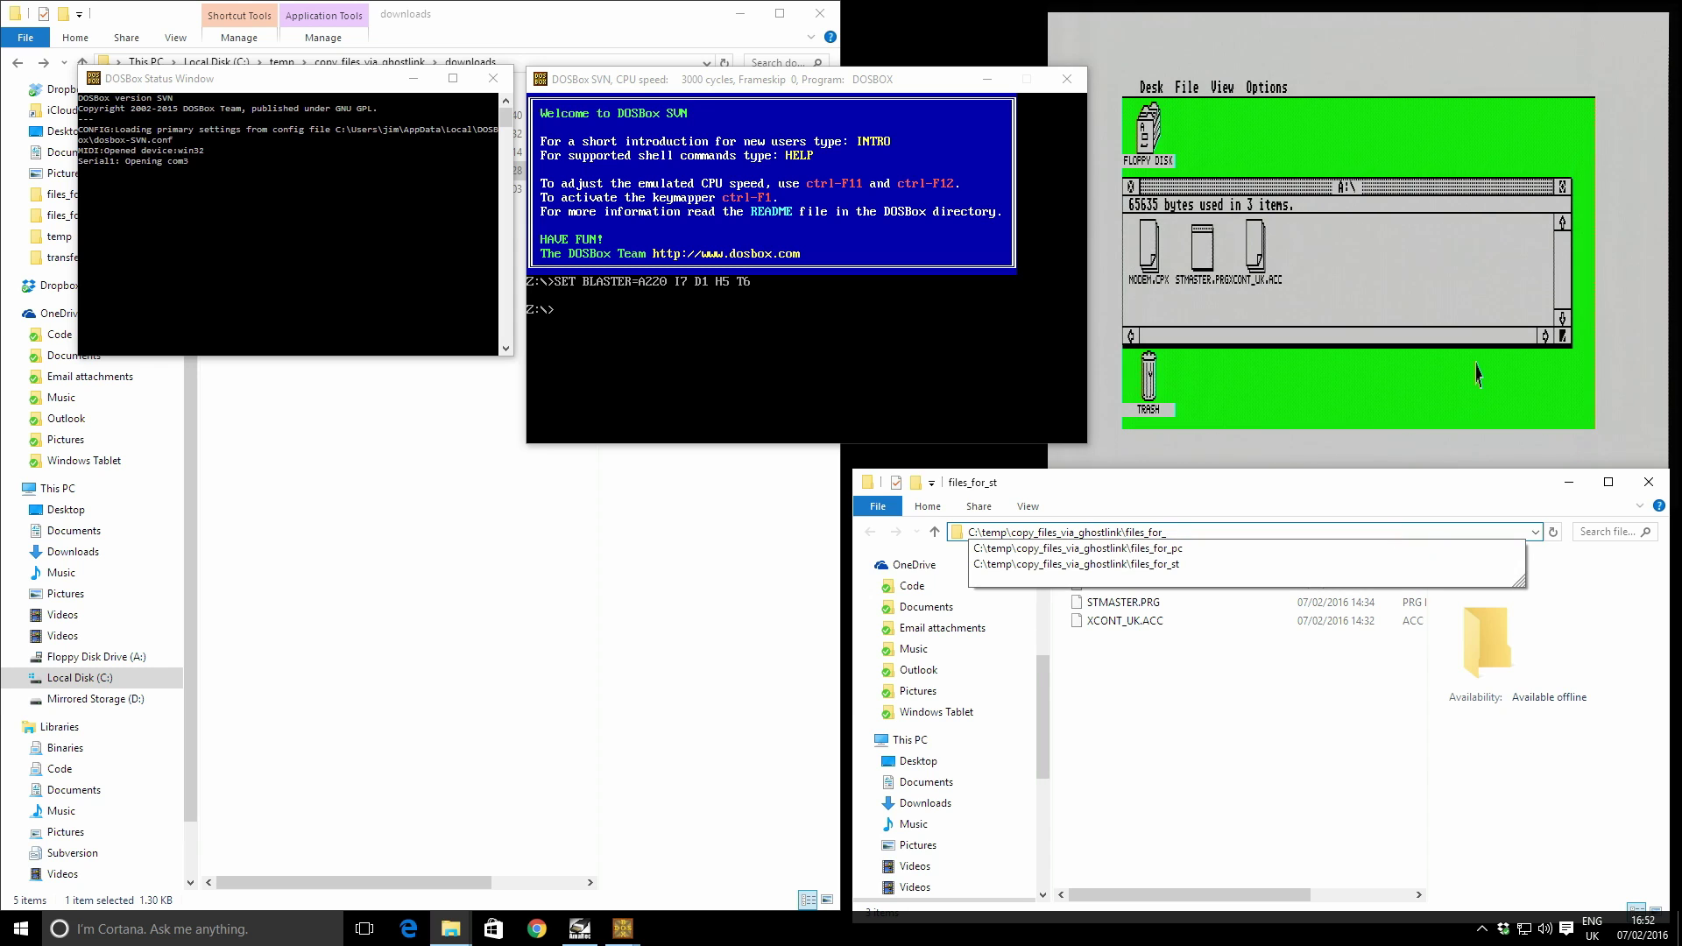
pyautogui.click(1395, 543)
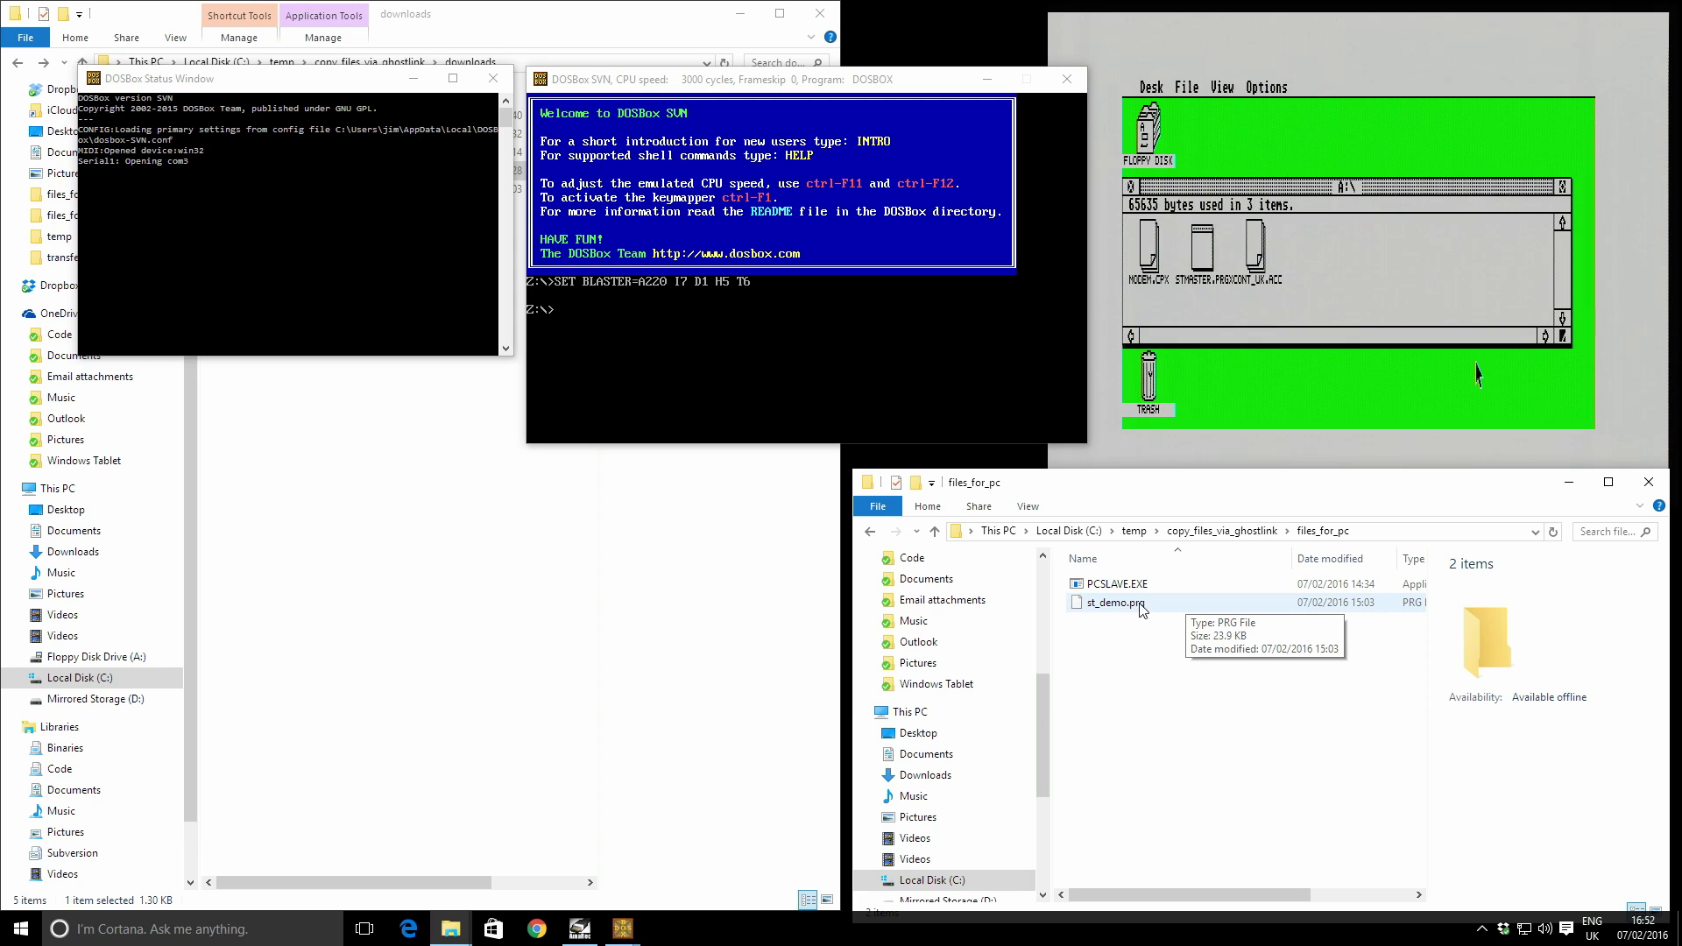
# - Mount c:\temp\copy_files_via_ghostlink\files_for_pc as drive C: in DOSBox
pyautogui.click(834, 96)
pyautogui.write('mount c:')
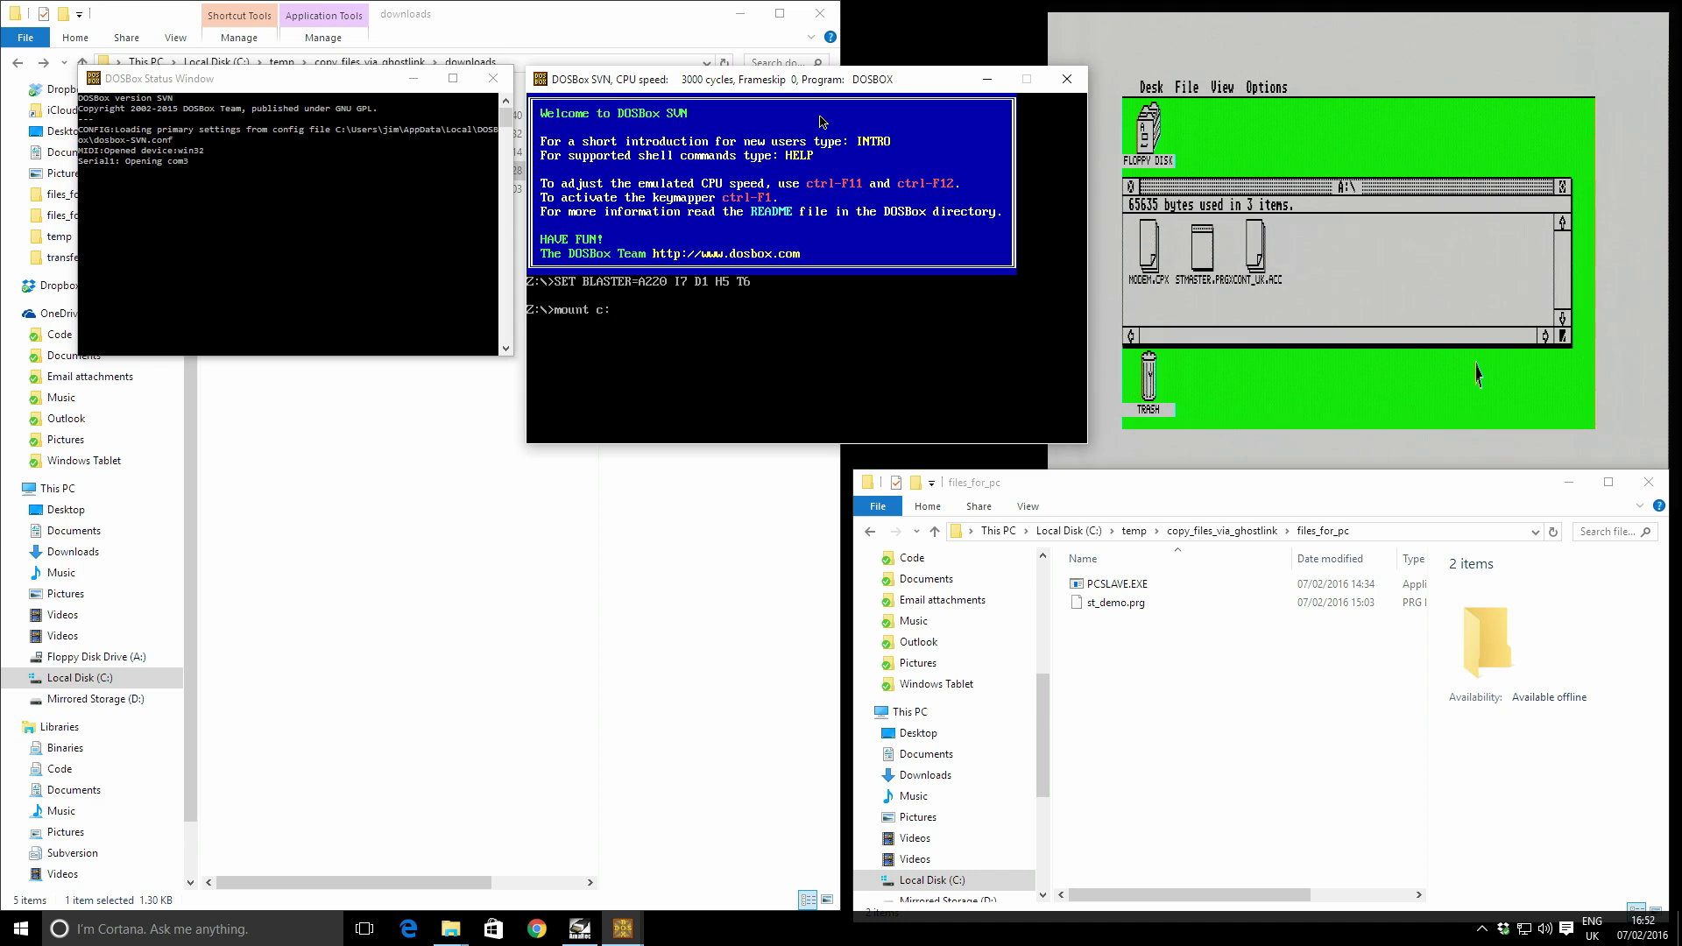
pyautogui.write(' c:\\temp\\copy_')
pyautogui.write('f')
pyautogui.press('BackSpace')
pyautogui.write('copy_files_via_ghostlink\\fil')
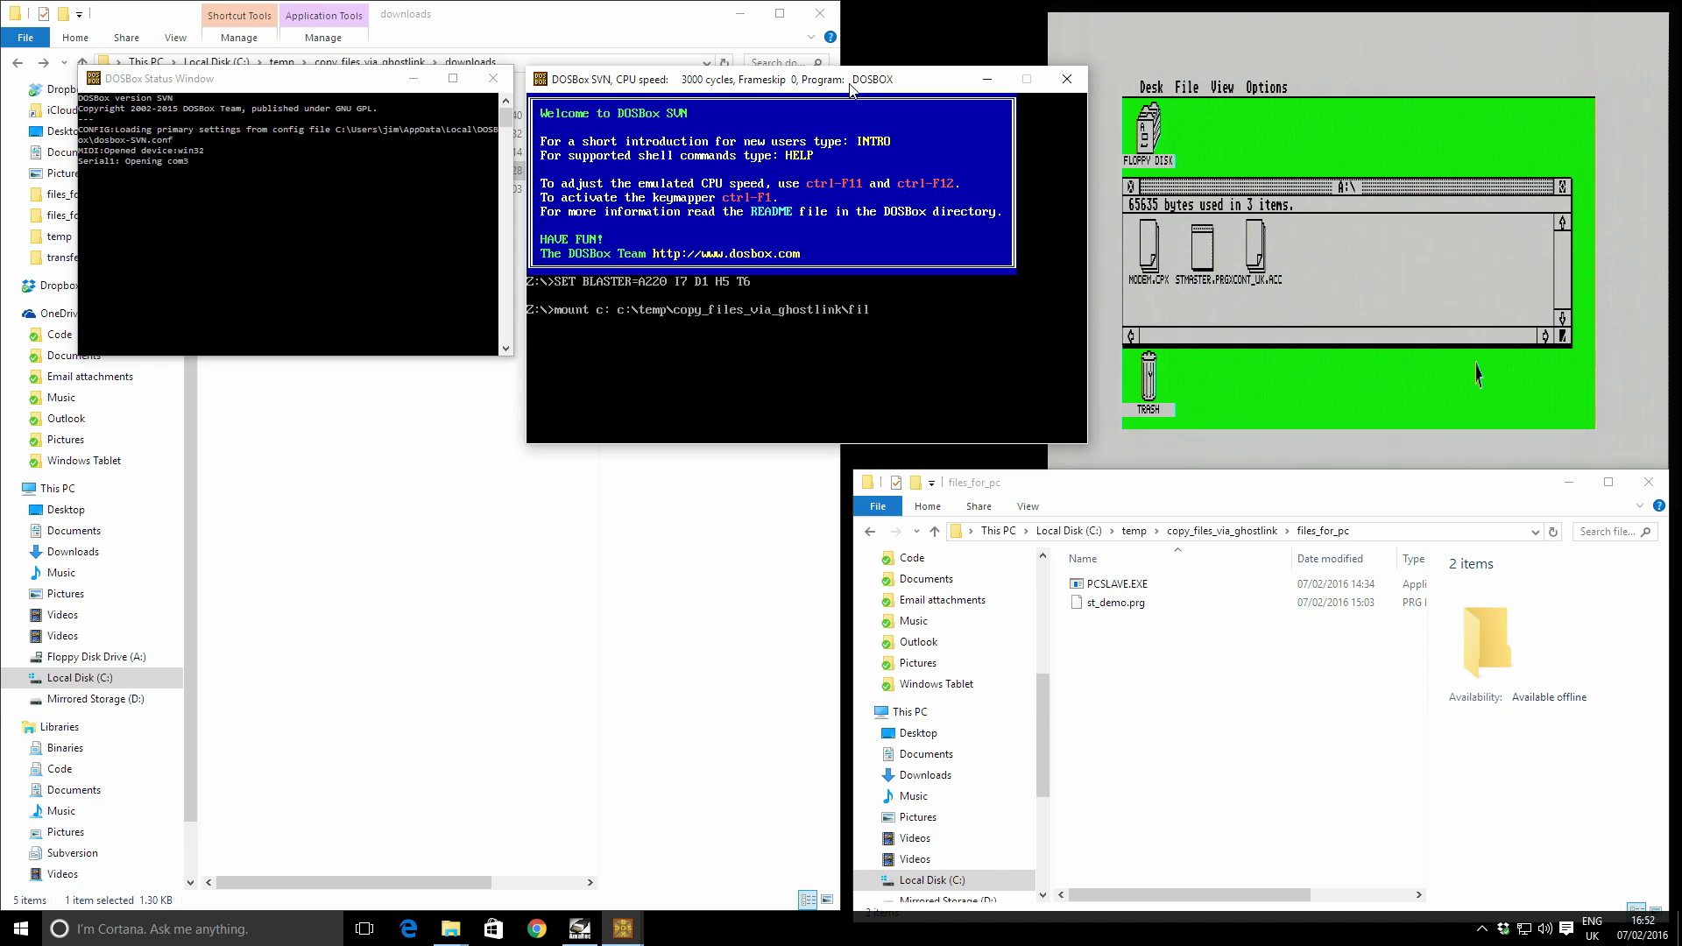
pyautogui.write('es_for_pc')
pyautogui.press('Return')
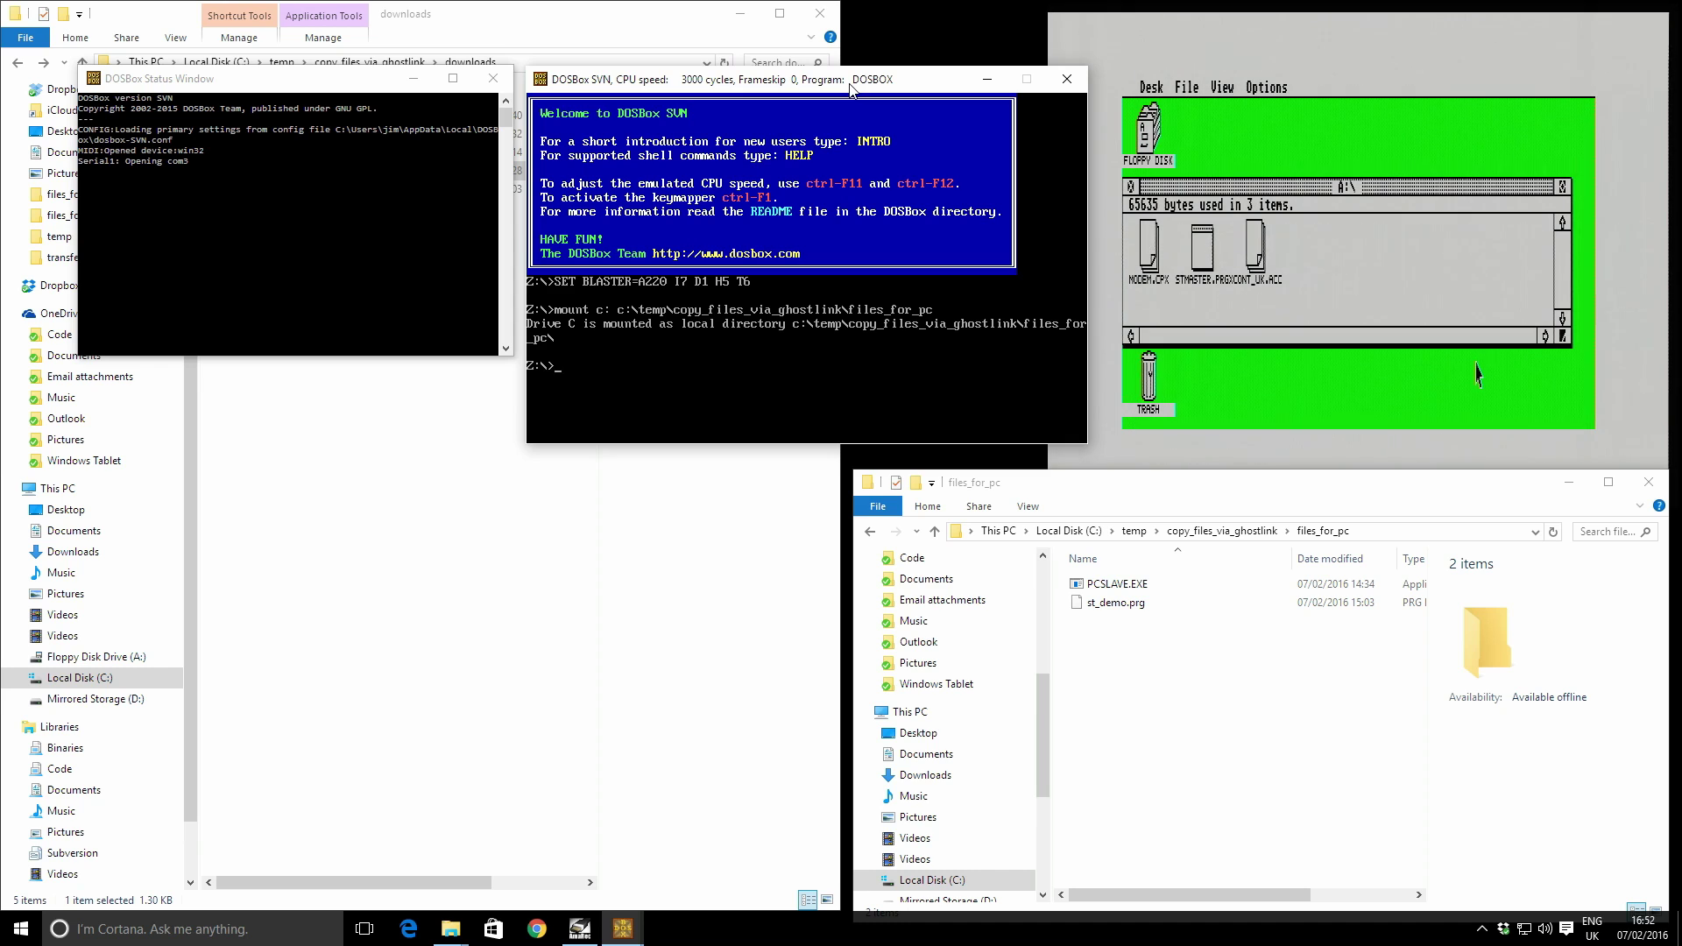
# - Change to drive C: in DOSBox and list its directory
pyautogui.write('c:')
pyautogui.press('Return')
pyautogui.write('dir')
pyautogui.press('Return')
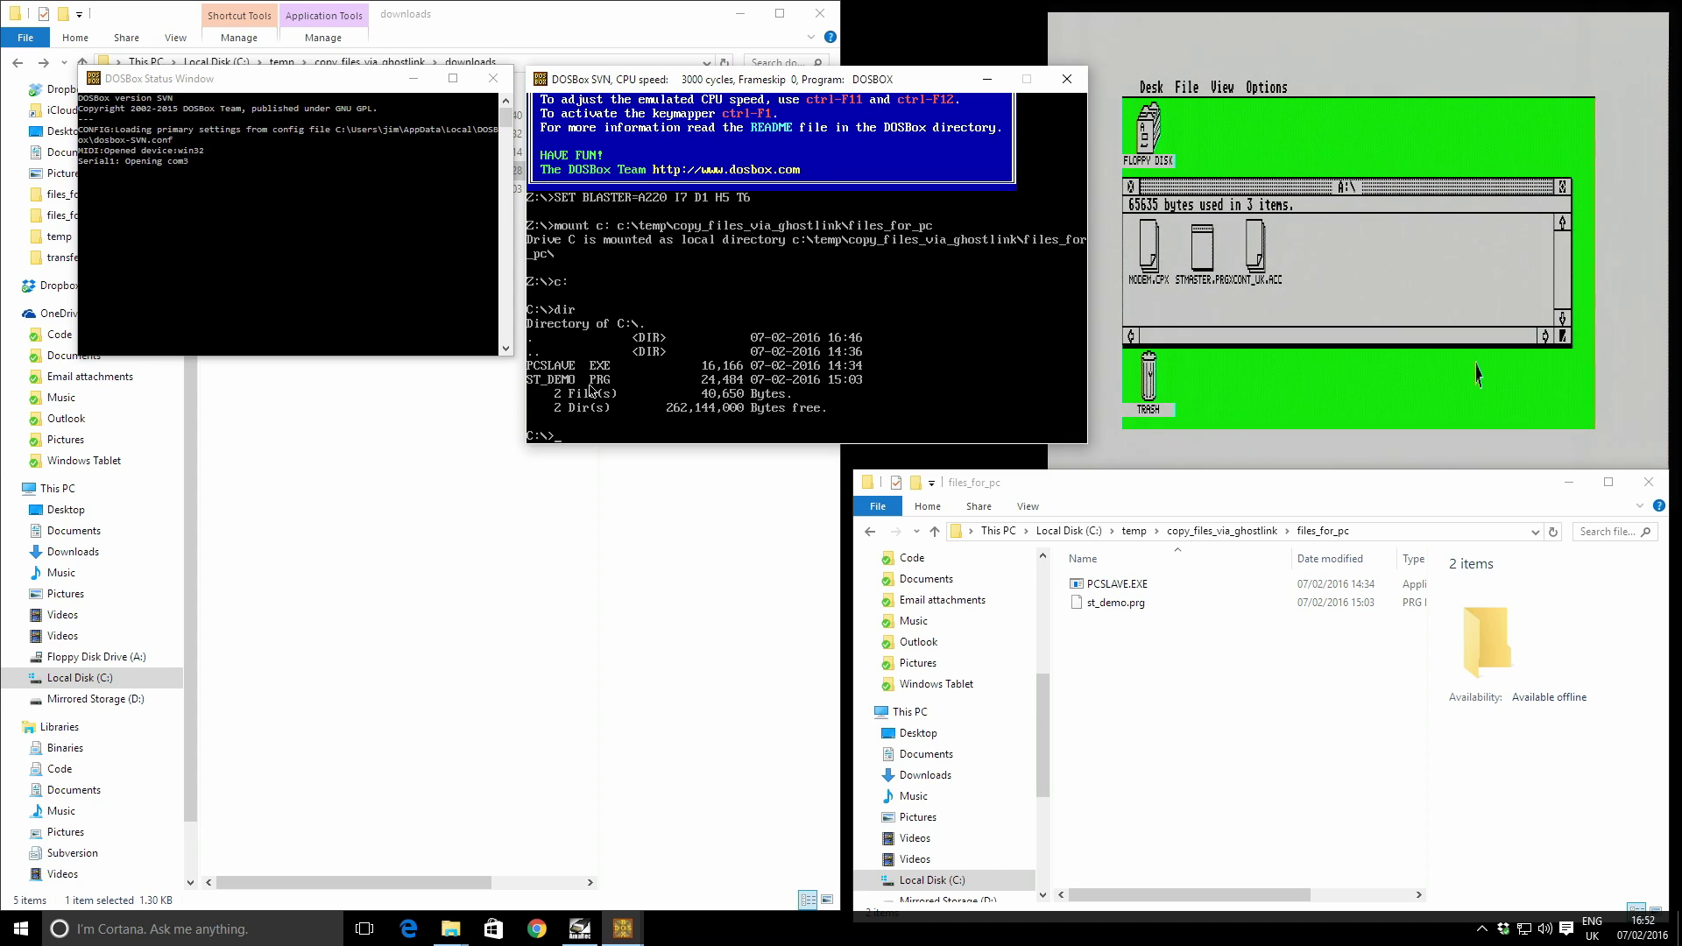
# - Minimize the DOSBox status window and downloads folder, shift the DOSBox console clear of the Atari screen, and run PCSLAVE
pyautogui.click(414, 79)
pyautogui.click(741, 13)
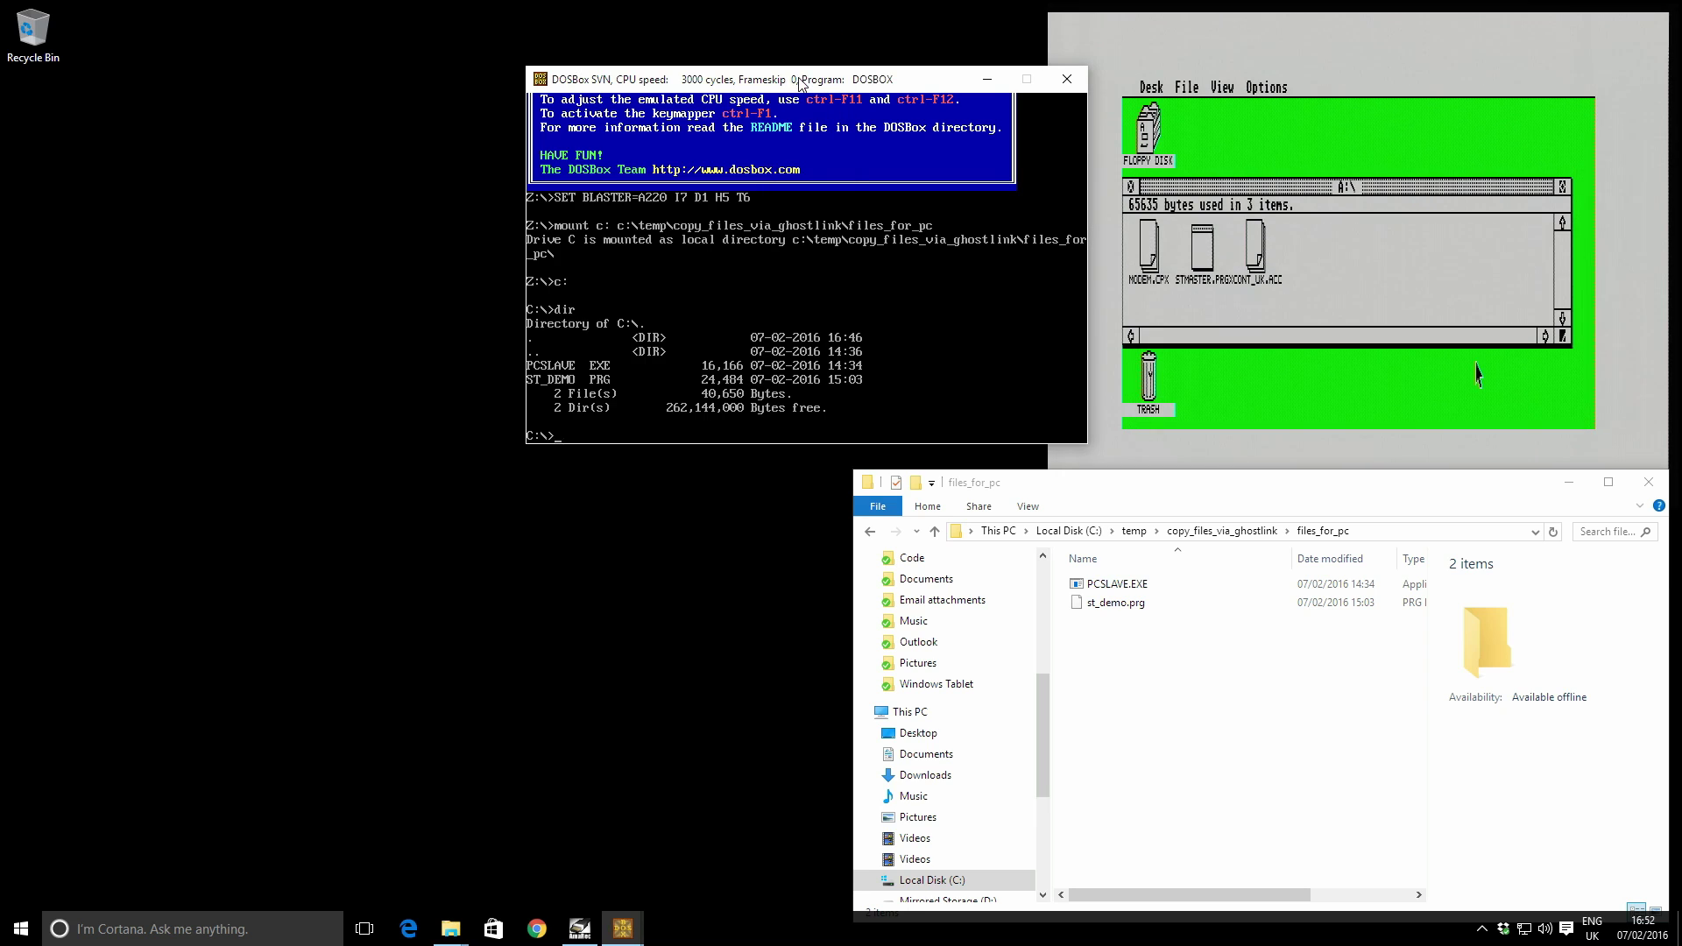
pyautogui.moveTo(799, 82); pyautogui.dragTo(562, 61)
pyautogui.write('pcs')
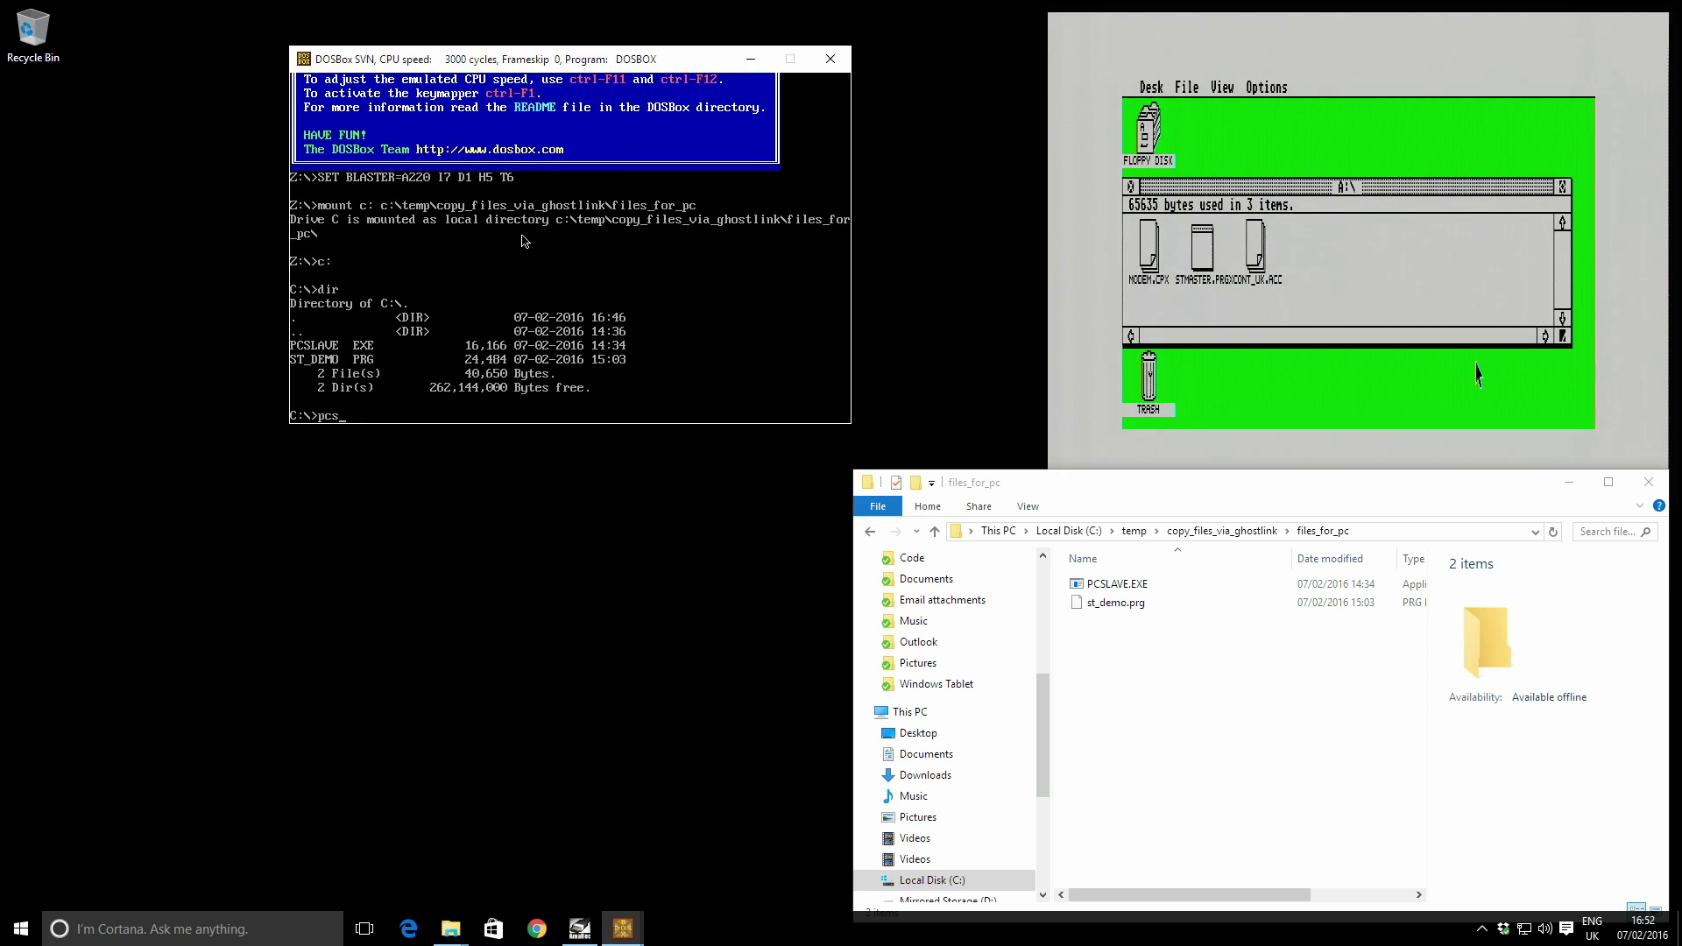
pyautogui.press('Tab')
pyautogui.press('Return')
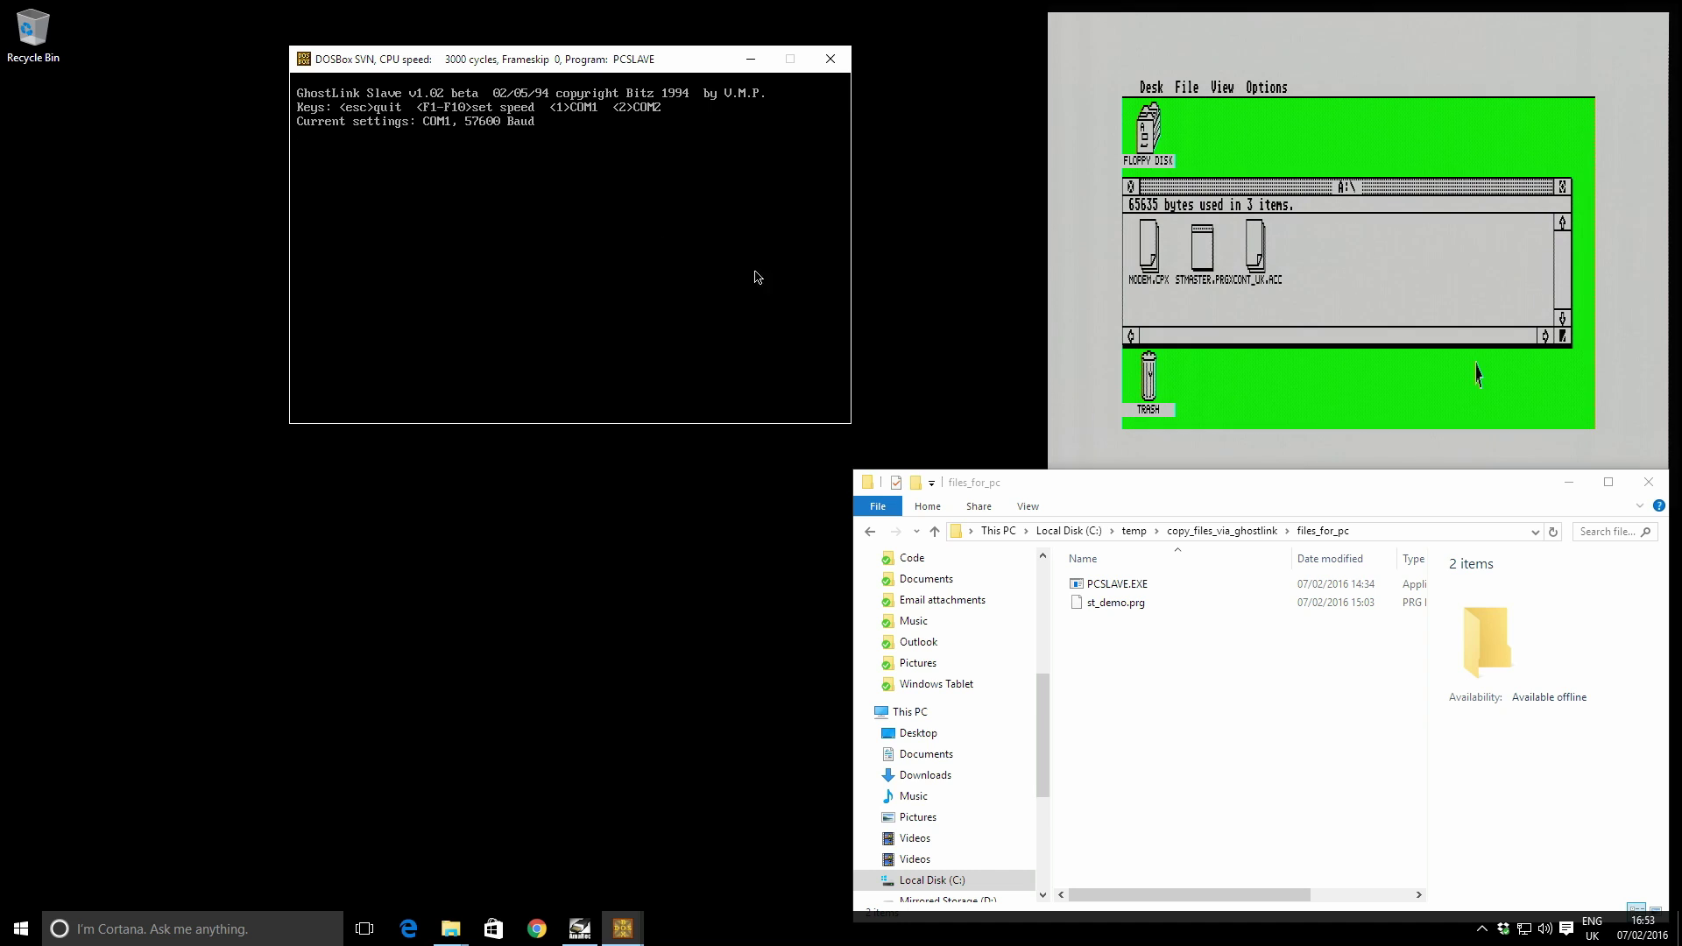
# - Close the files_for_pc window and set the GhostLink Slave speed to 19200 baud
pyautogui.click(1640, 482)
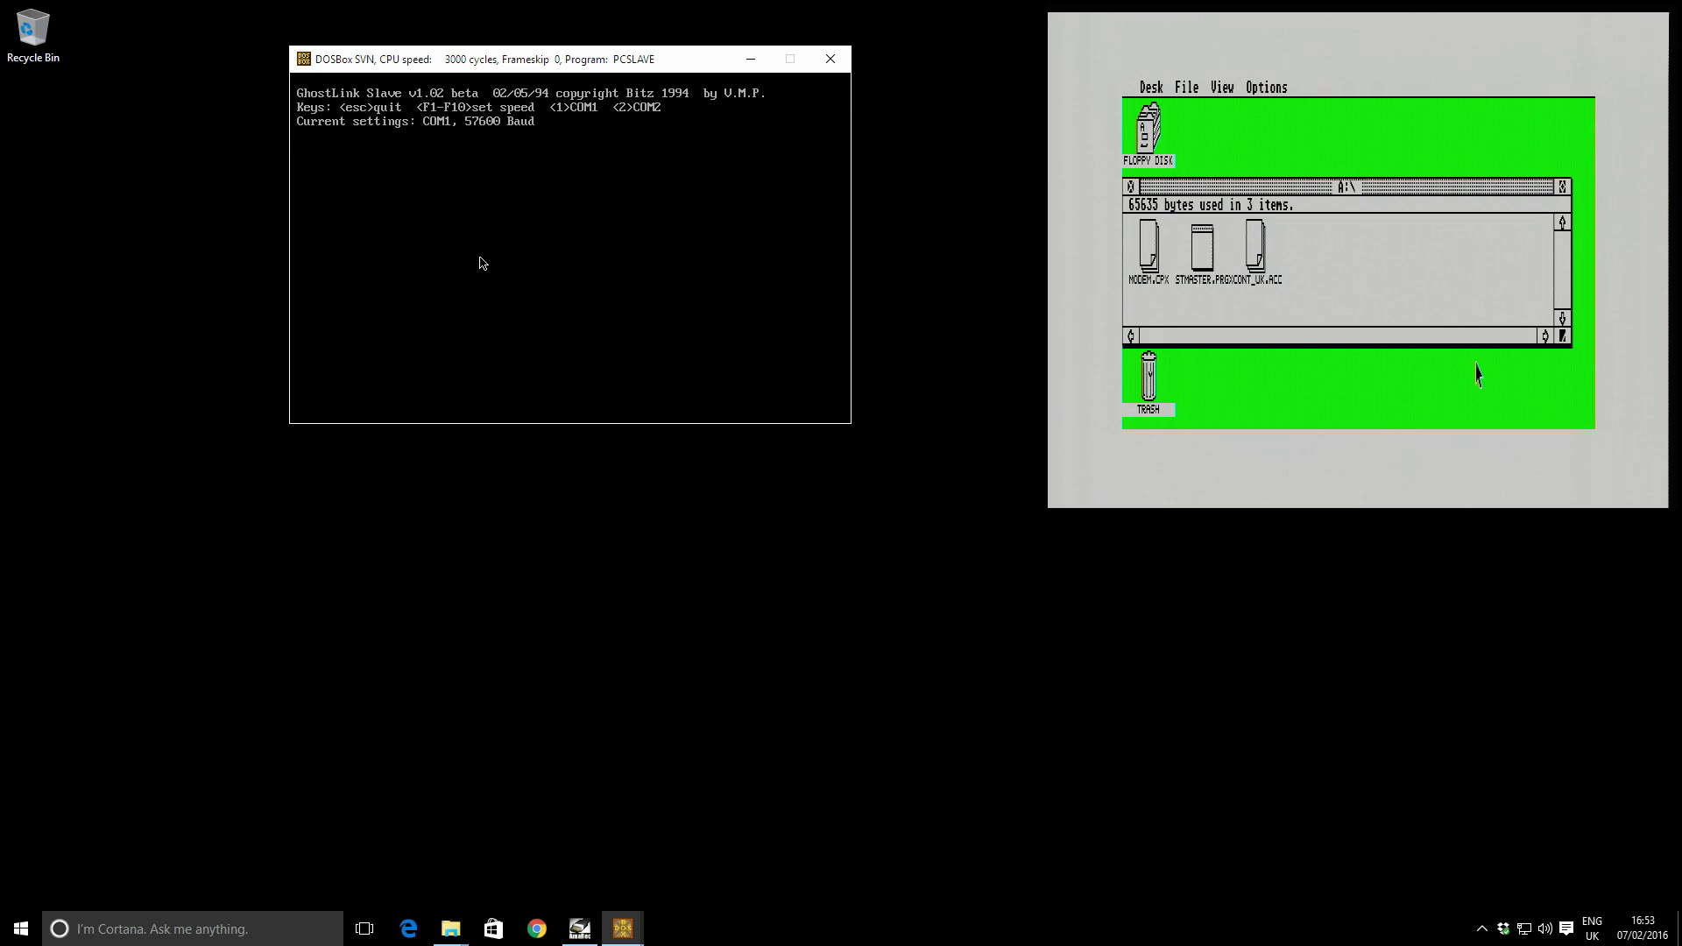
pyautogui.press('F4')
pyautogui.press('F7')
# - Close the A:\ window on the Atari ST and set the screen resolution to Low
pyautogui.click(1131, 187)
pyautogui.moveTo(1262, 89)
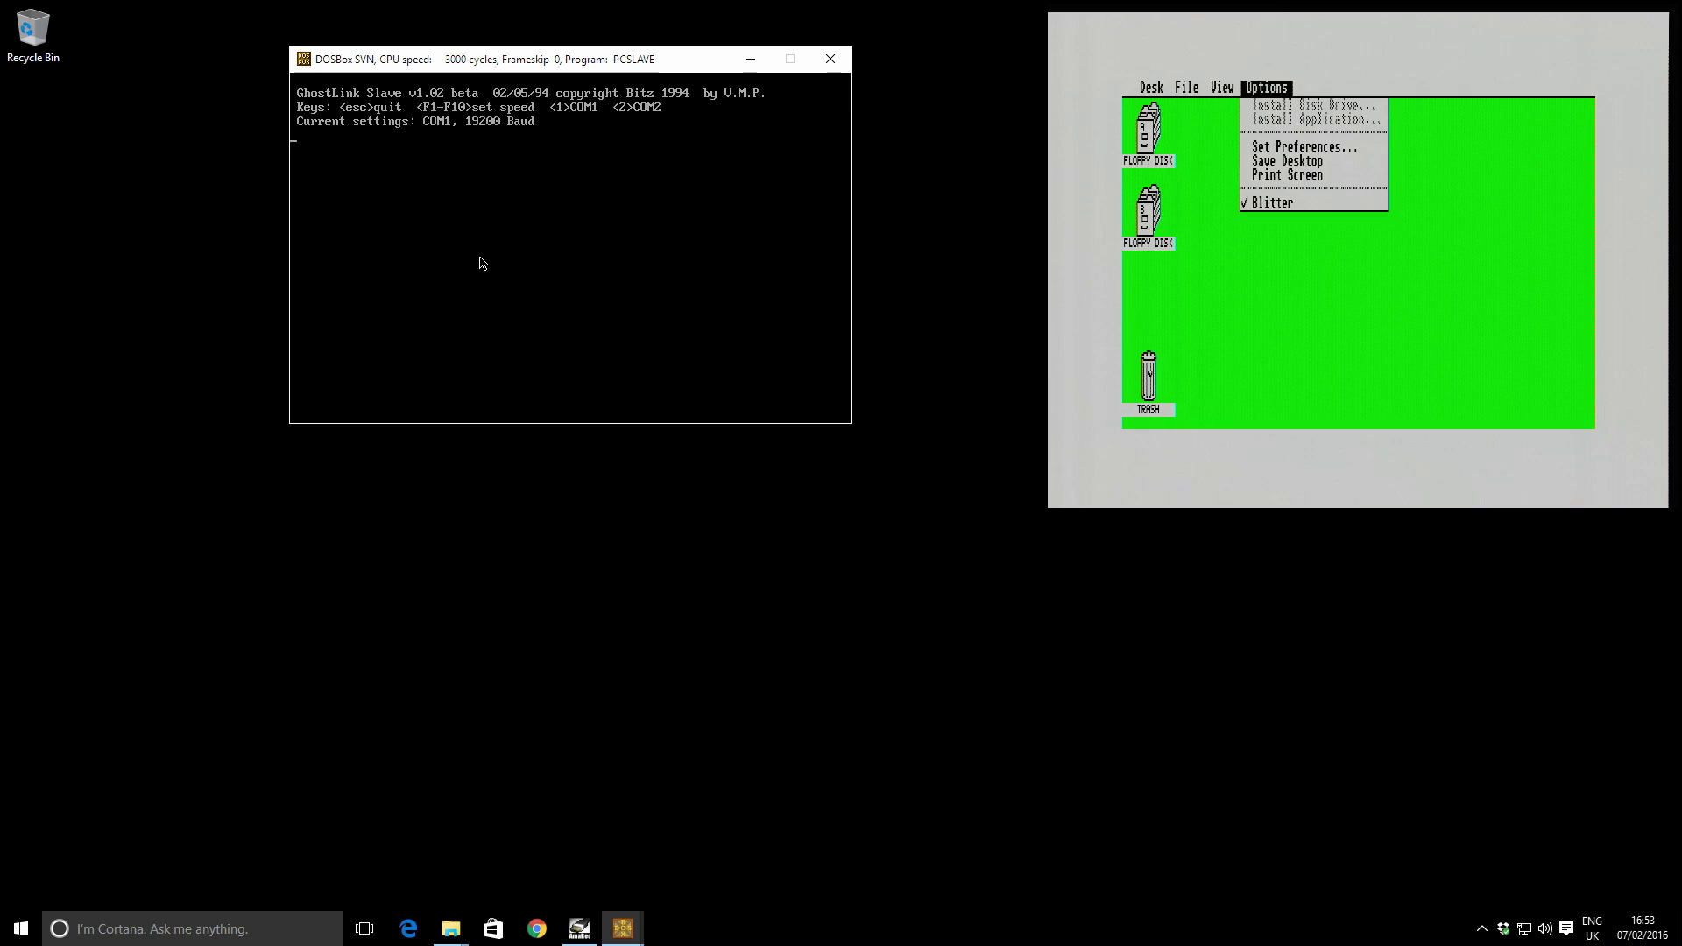
pyautogui.click(1268, 148)
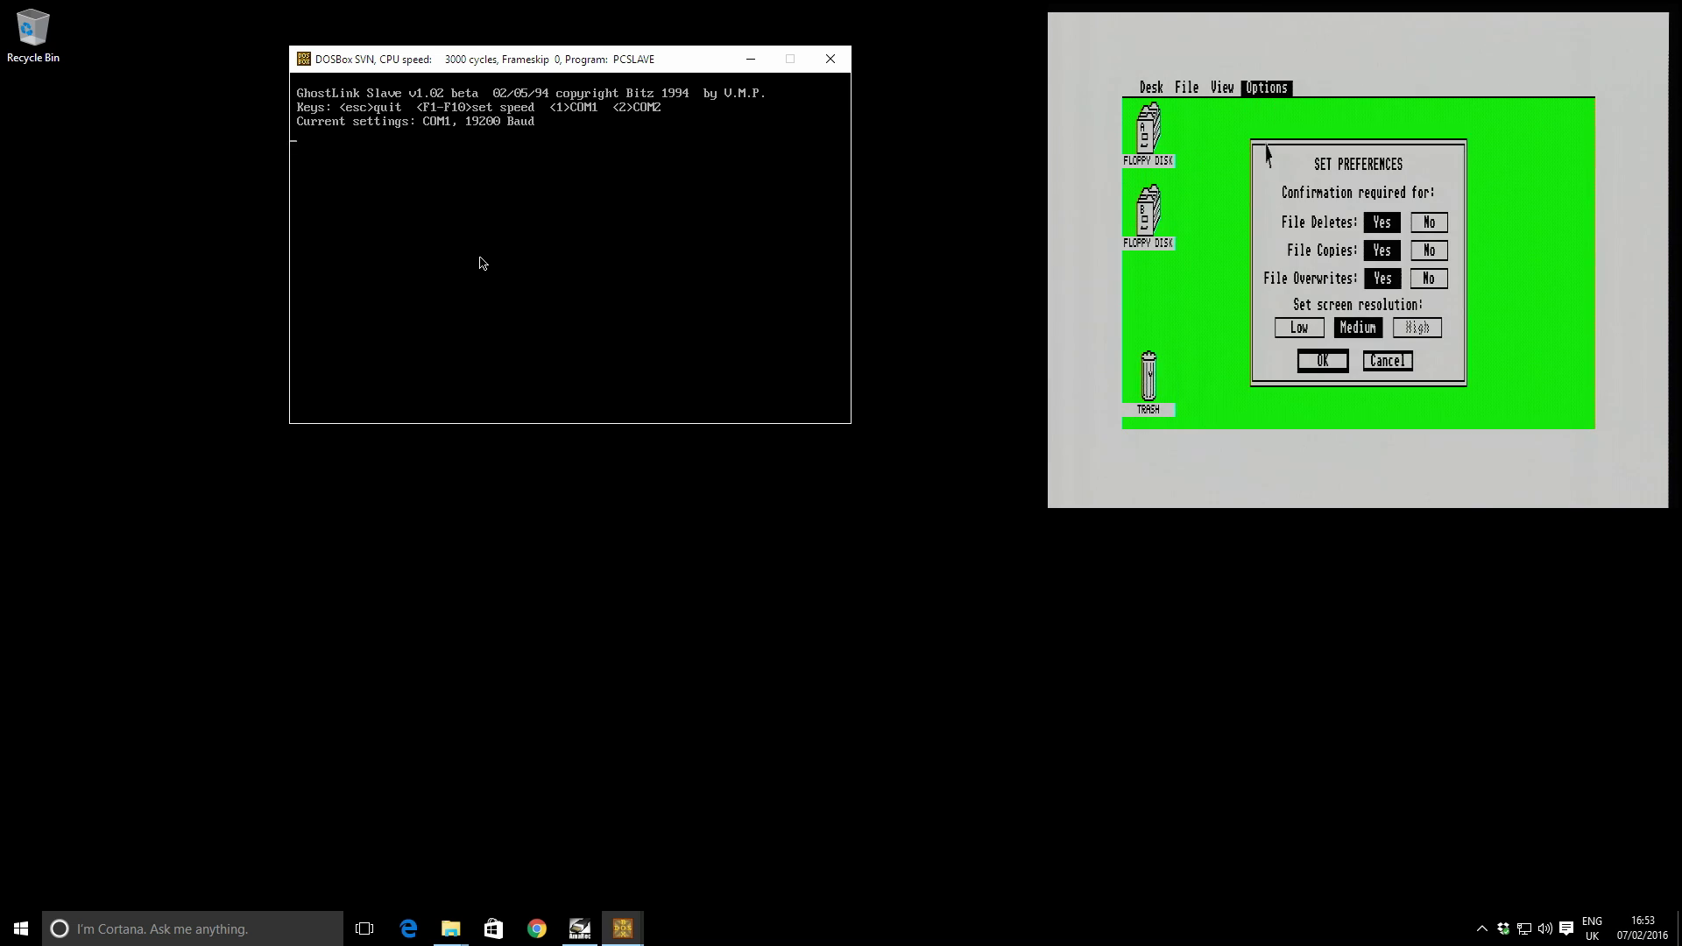
pyautogui.click(1310, 333)
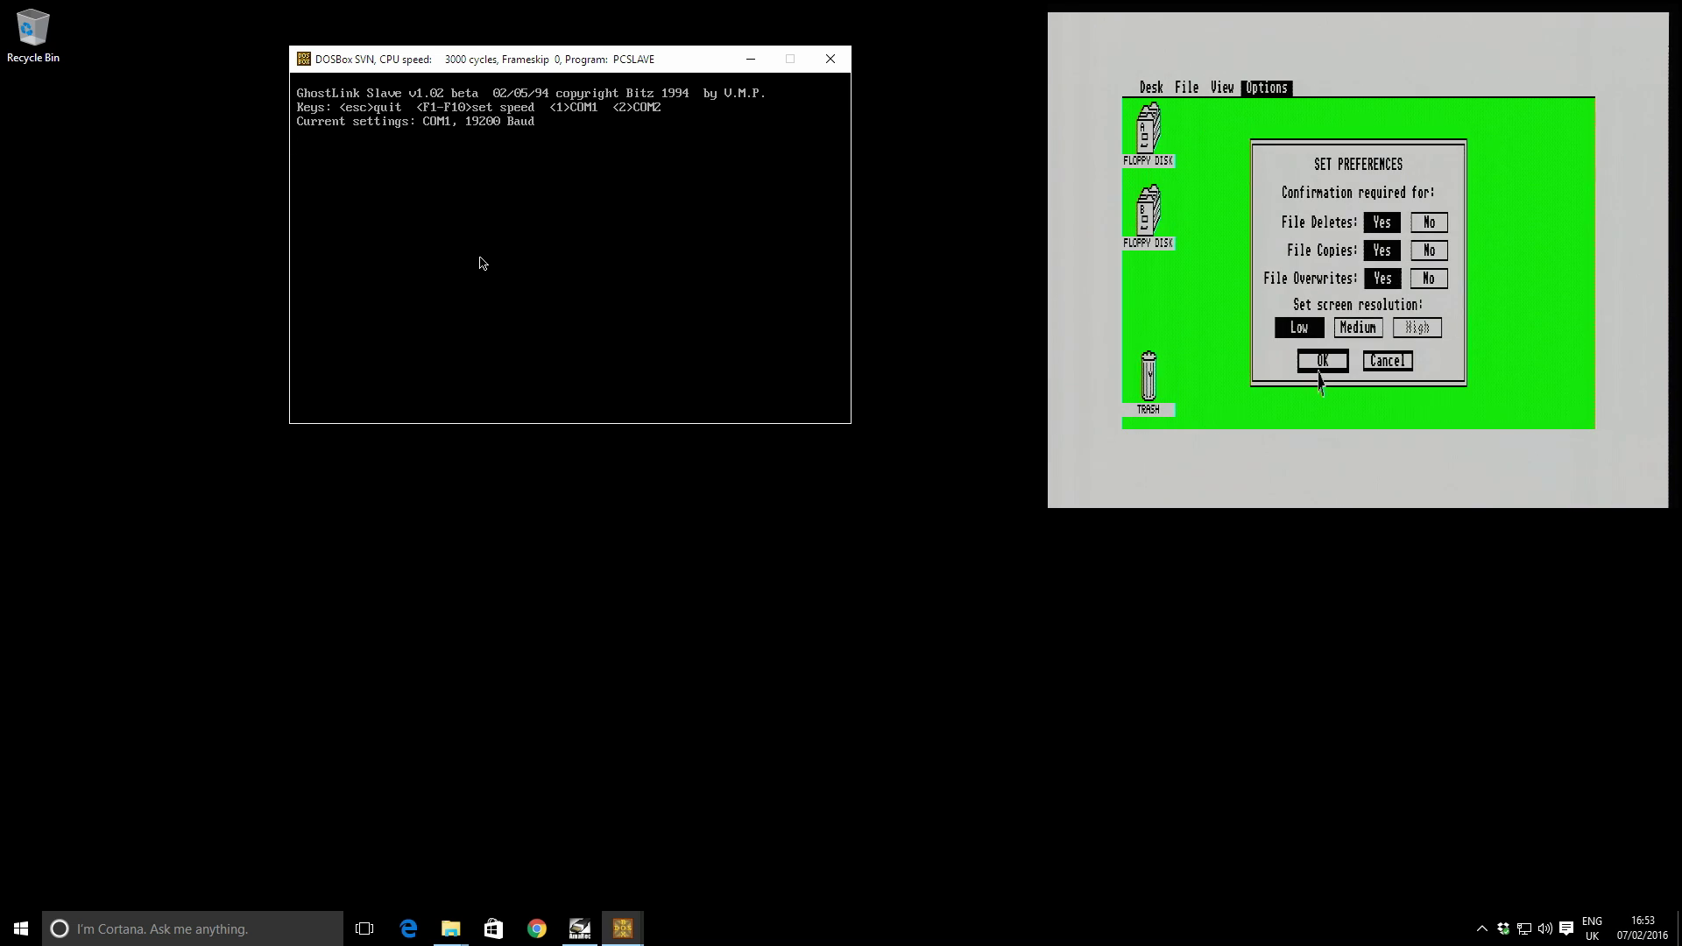
pyautogui.click(1322, 363)
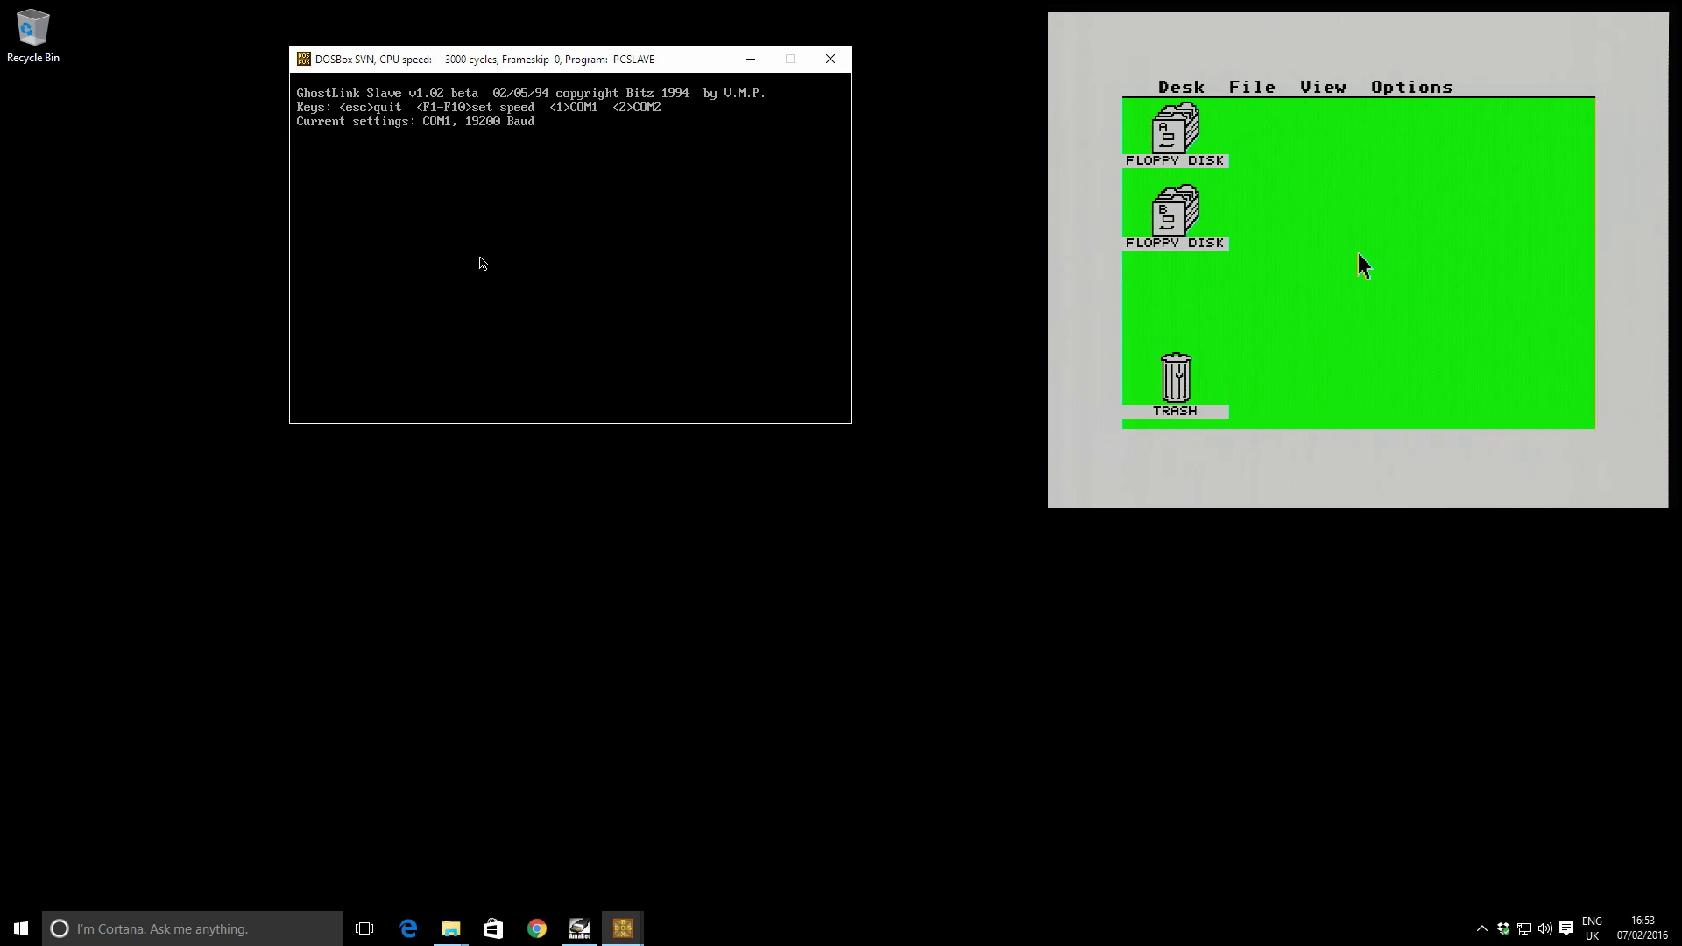
# - Install a new disk drive on the Atari ST desktop from floppy A, with identifier Z and icon label GHOSTLINK
pyautogui.click(1177, 165)
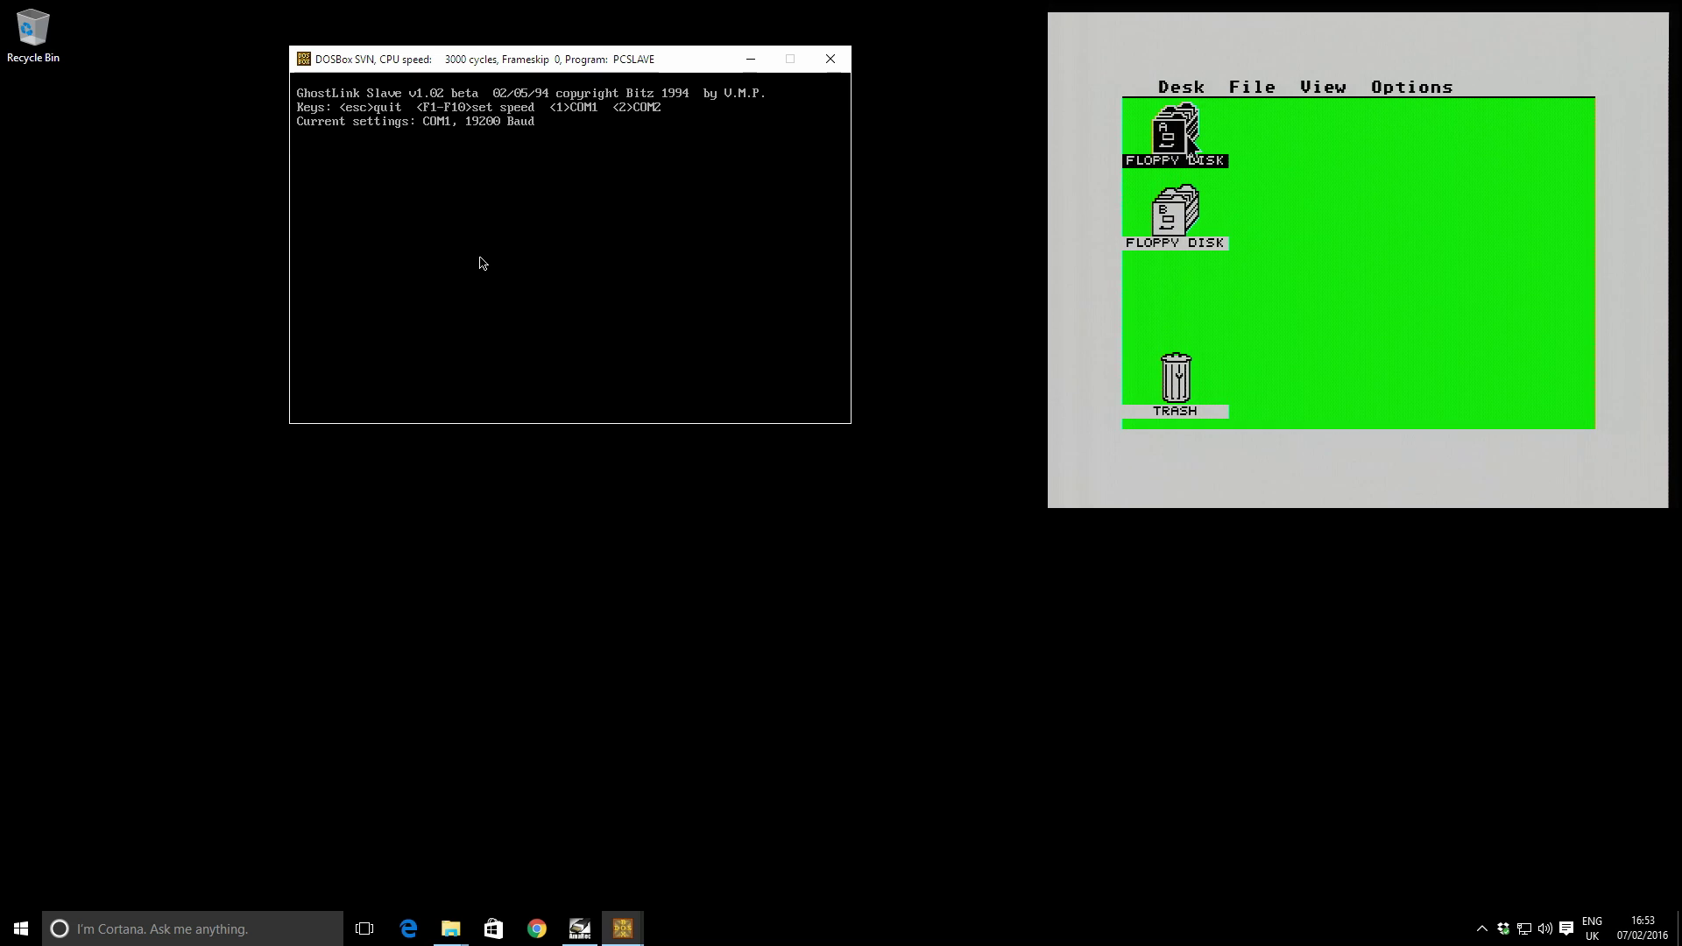
pyautogui.moveTo(1411, 87)
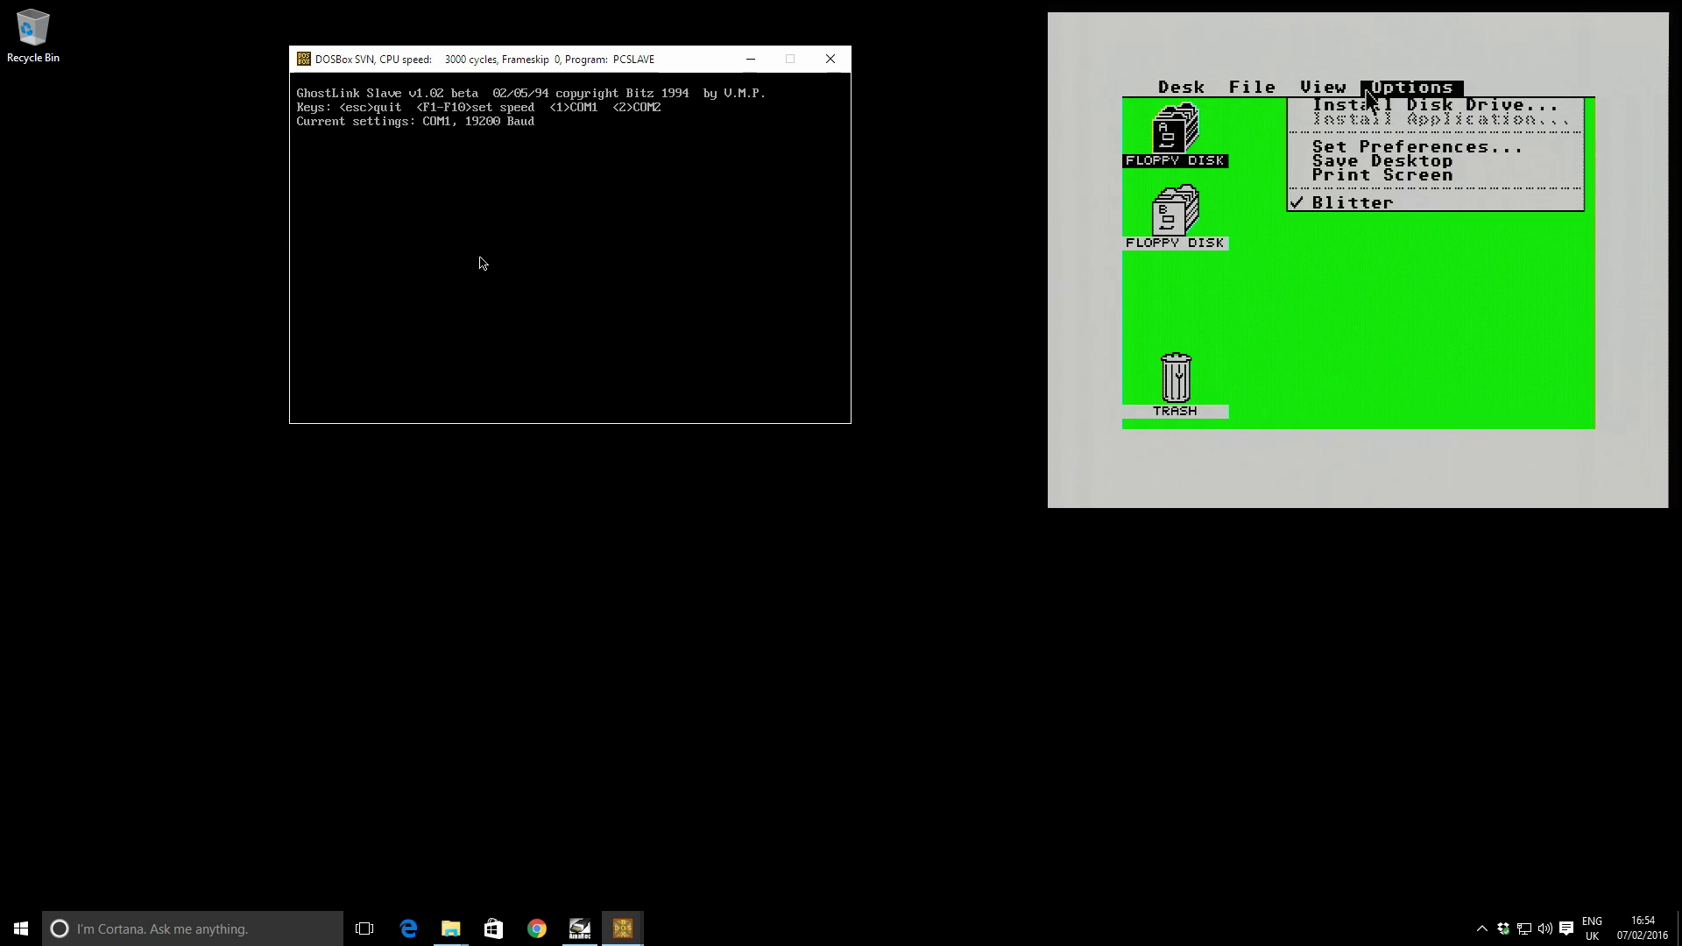
pyautogui.click(1371, 106)
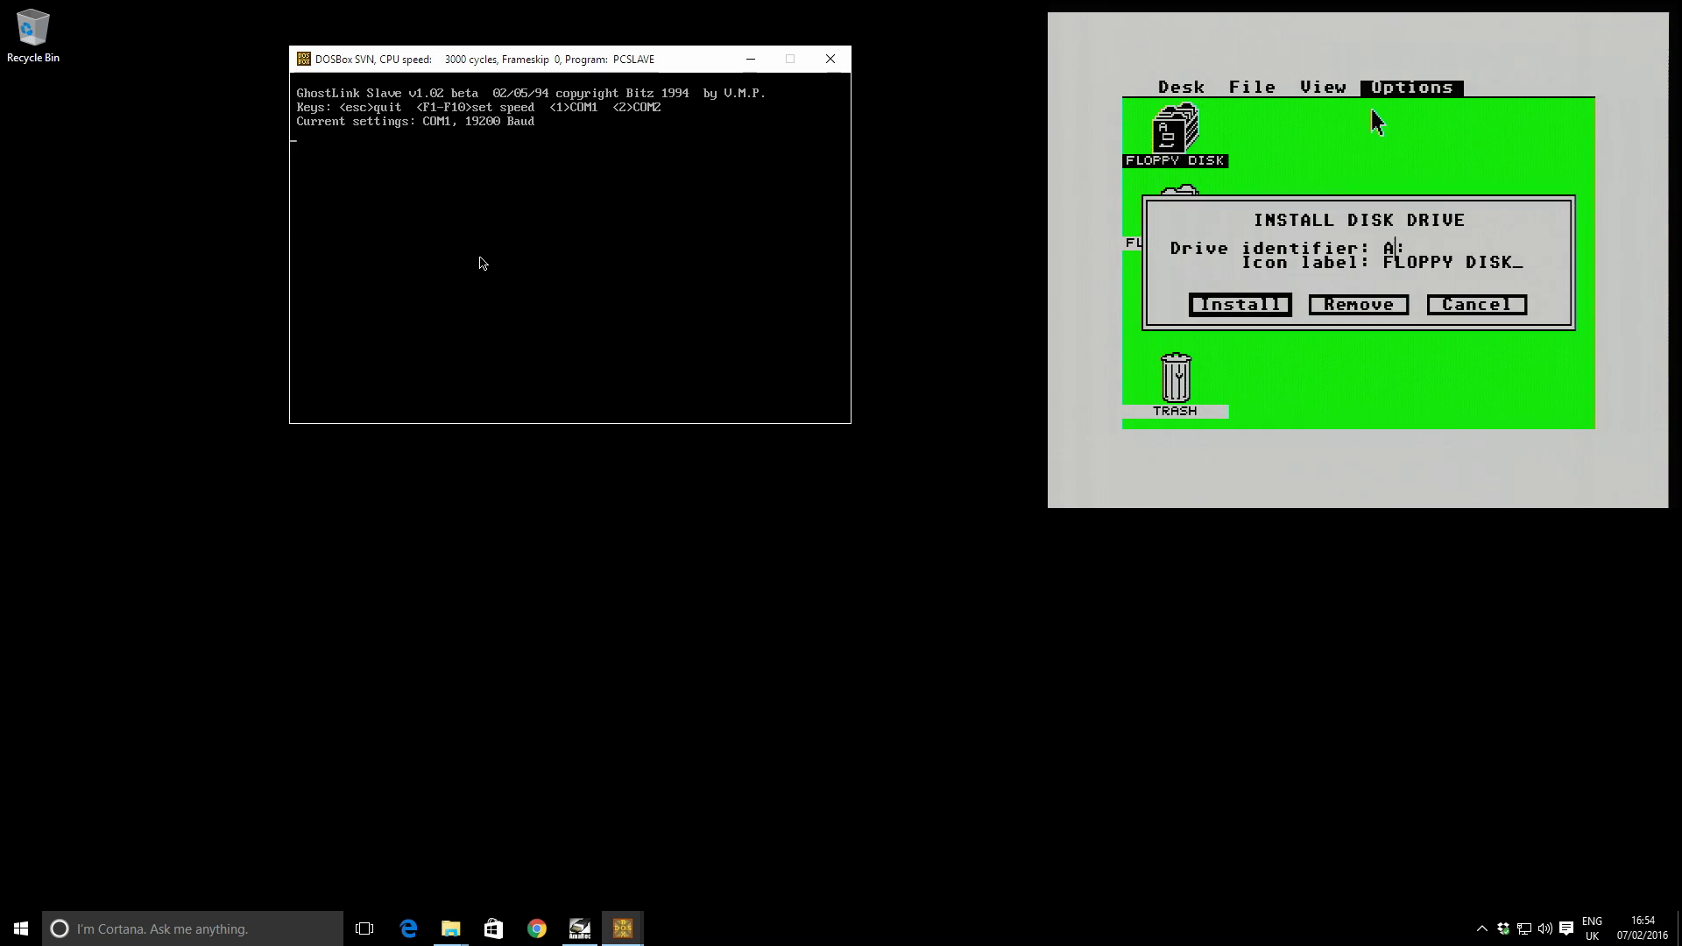
pyautogui.press('BackSpace')
pyautogui.write('Z')
pyautogui.press('Tab')
pyautogui.press('BackSpace')
pyautogui.press('BackSpace')
pyautogui.press('BackSpace')
pyautogui.press('BackSpace')
pyautogui.press('BackSpace')
pyautogui.press('BackSpace')
pyautogui.press('BackSpace')
pyautogui.press('BackSpace')
pyautogui.press('BackSpace')
pyautogui.press('BackSpace')
pyautogui.press('BackSpace')
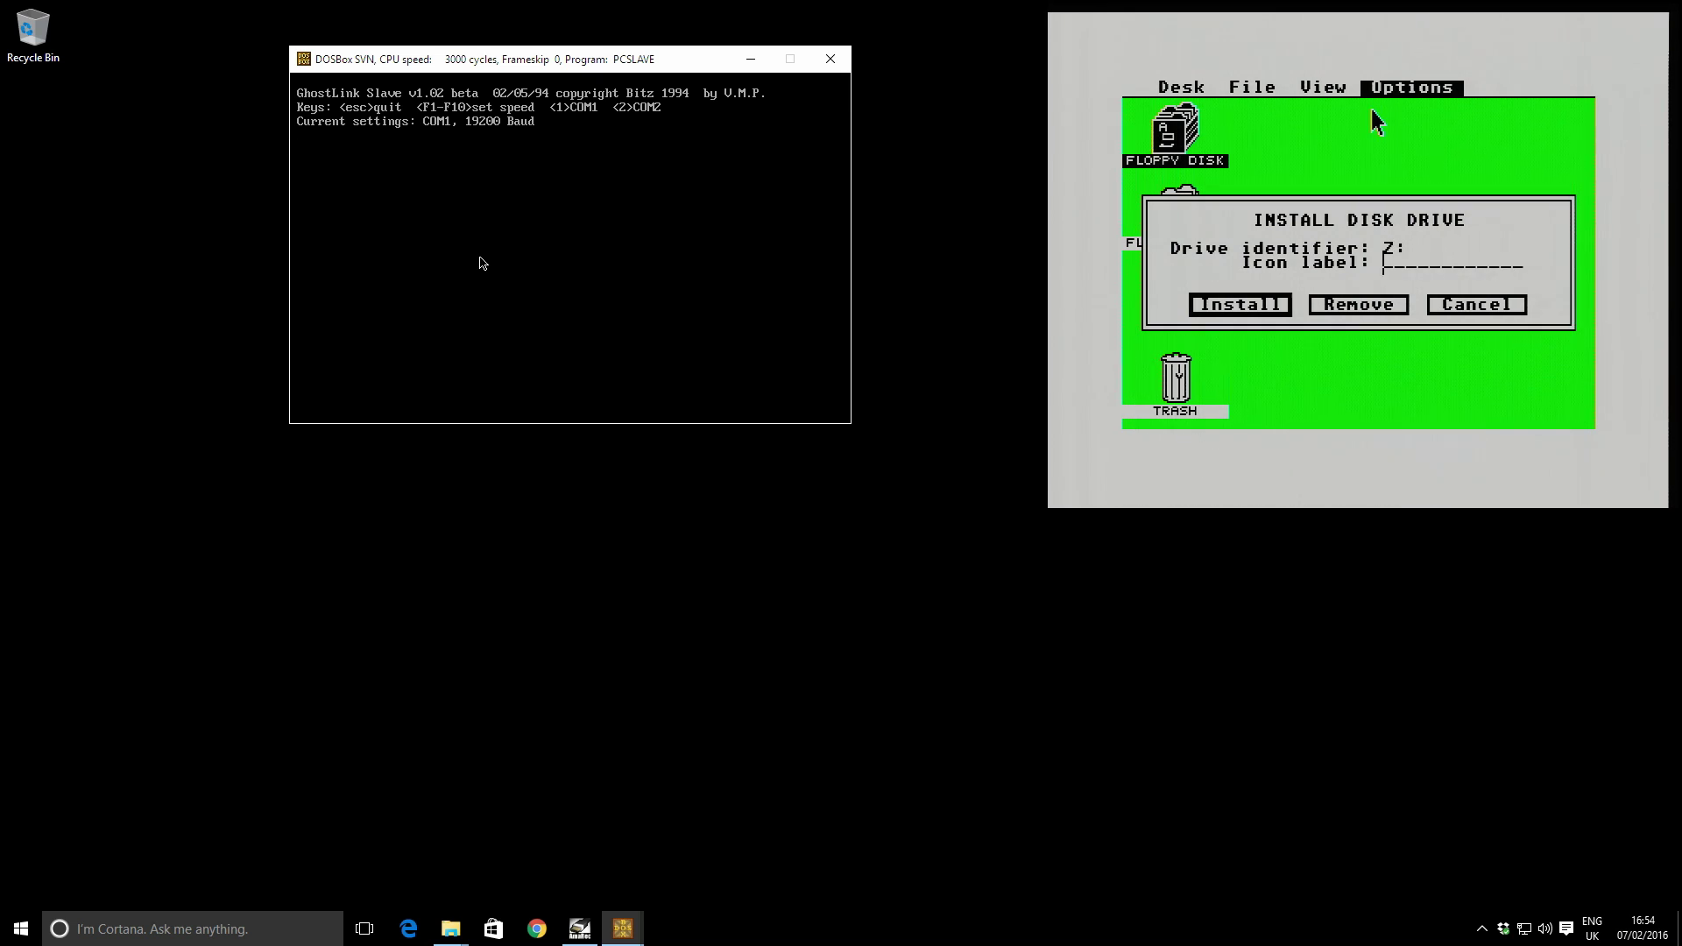
pyautogui.write('g')
pyautogui.press('BackSpace')
pyautogui.write('GHOSTLINK')
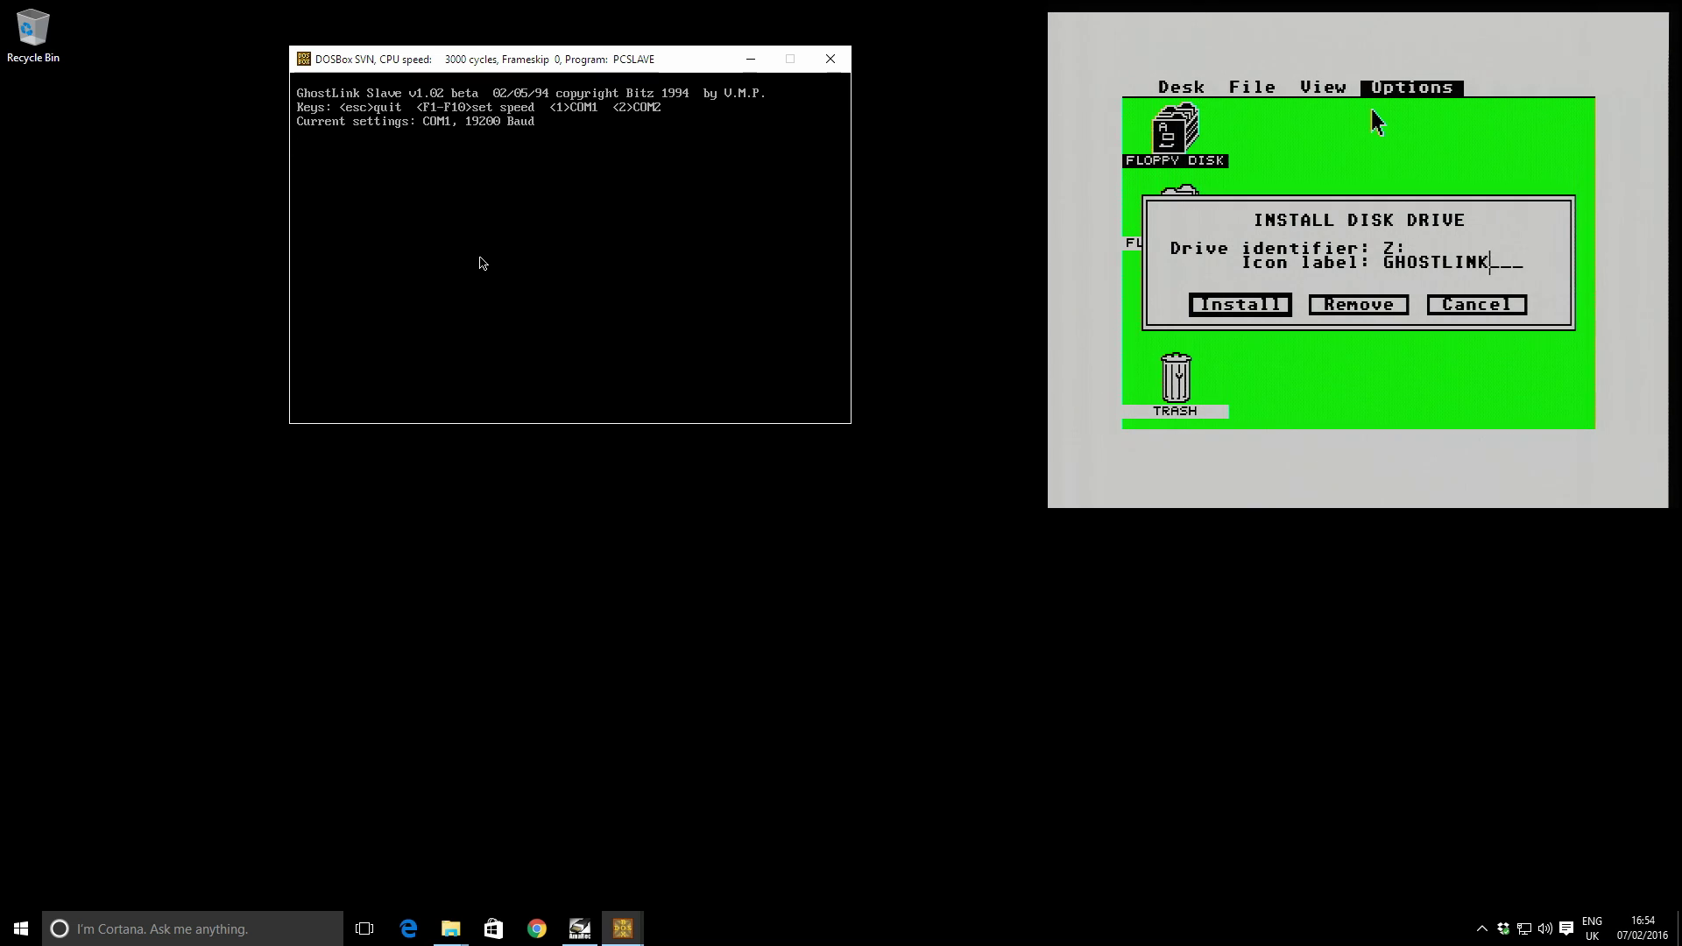
pyautogui.press('Return')
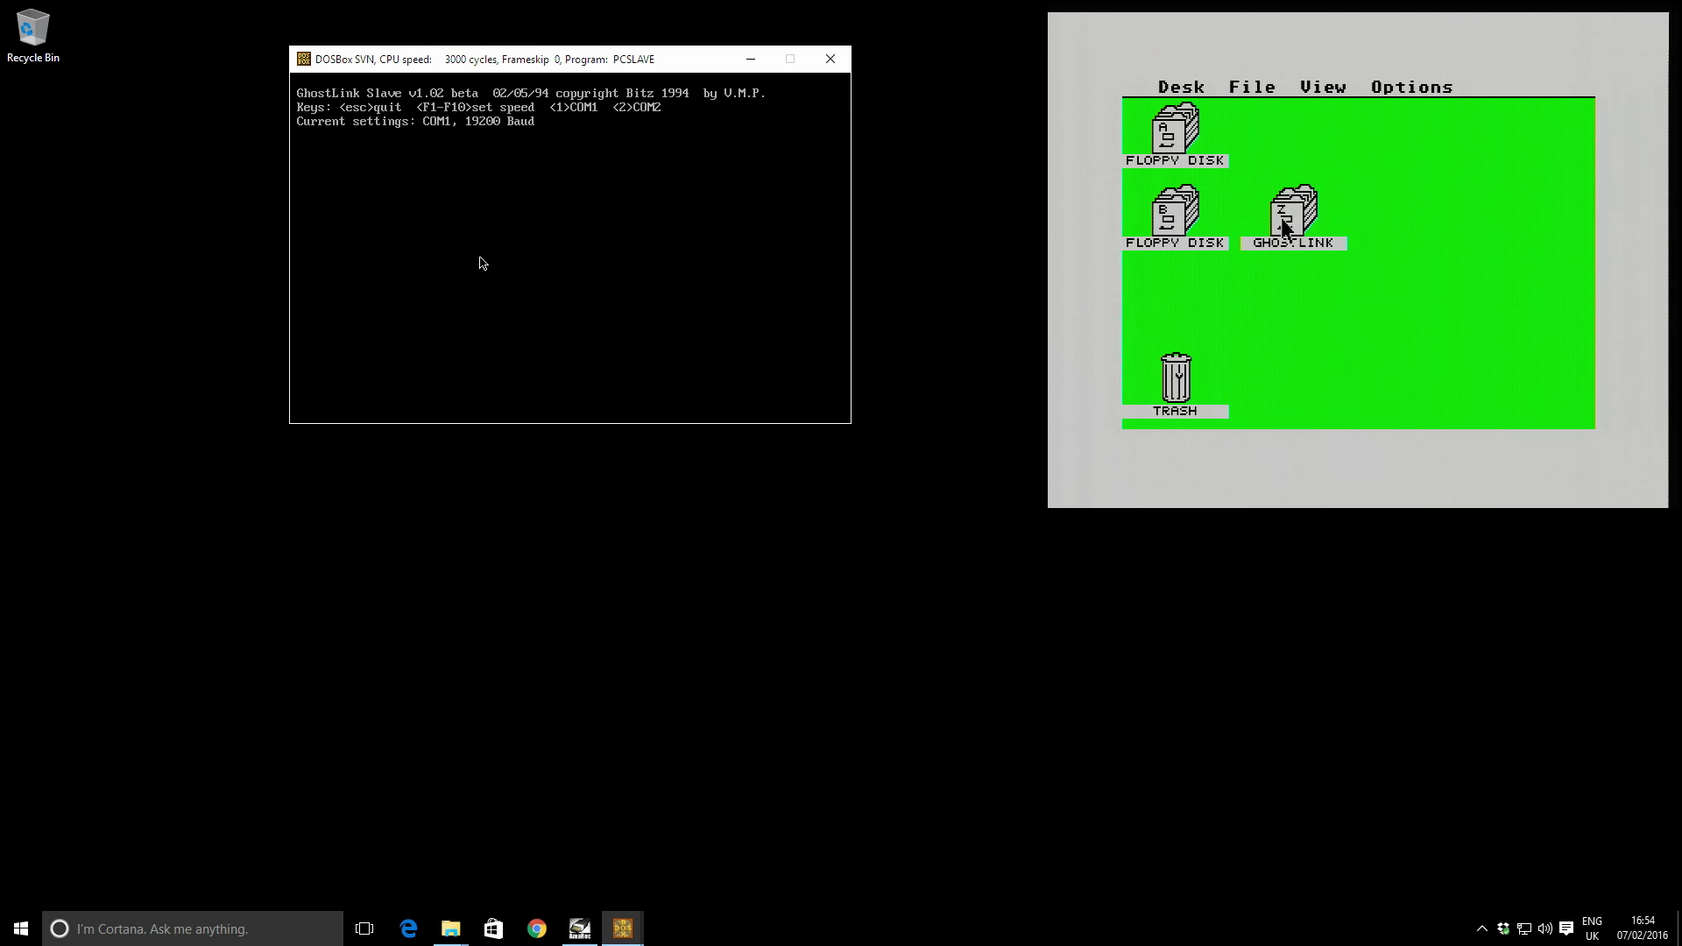
# - Move the GHOSTLINK drive icon between floppy disk B and the trash, and open it
pyautogui.moveTo(1288, 227); pyautogui.dragTo(1181, 307)
pyautogui.doubleClick(1179, 299)
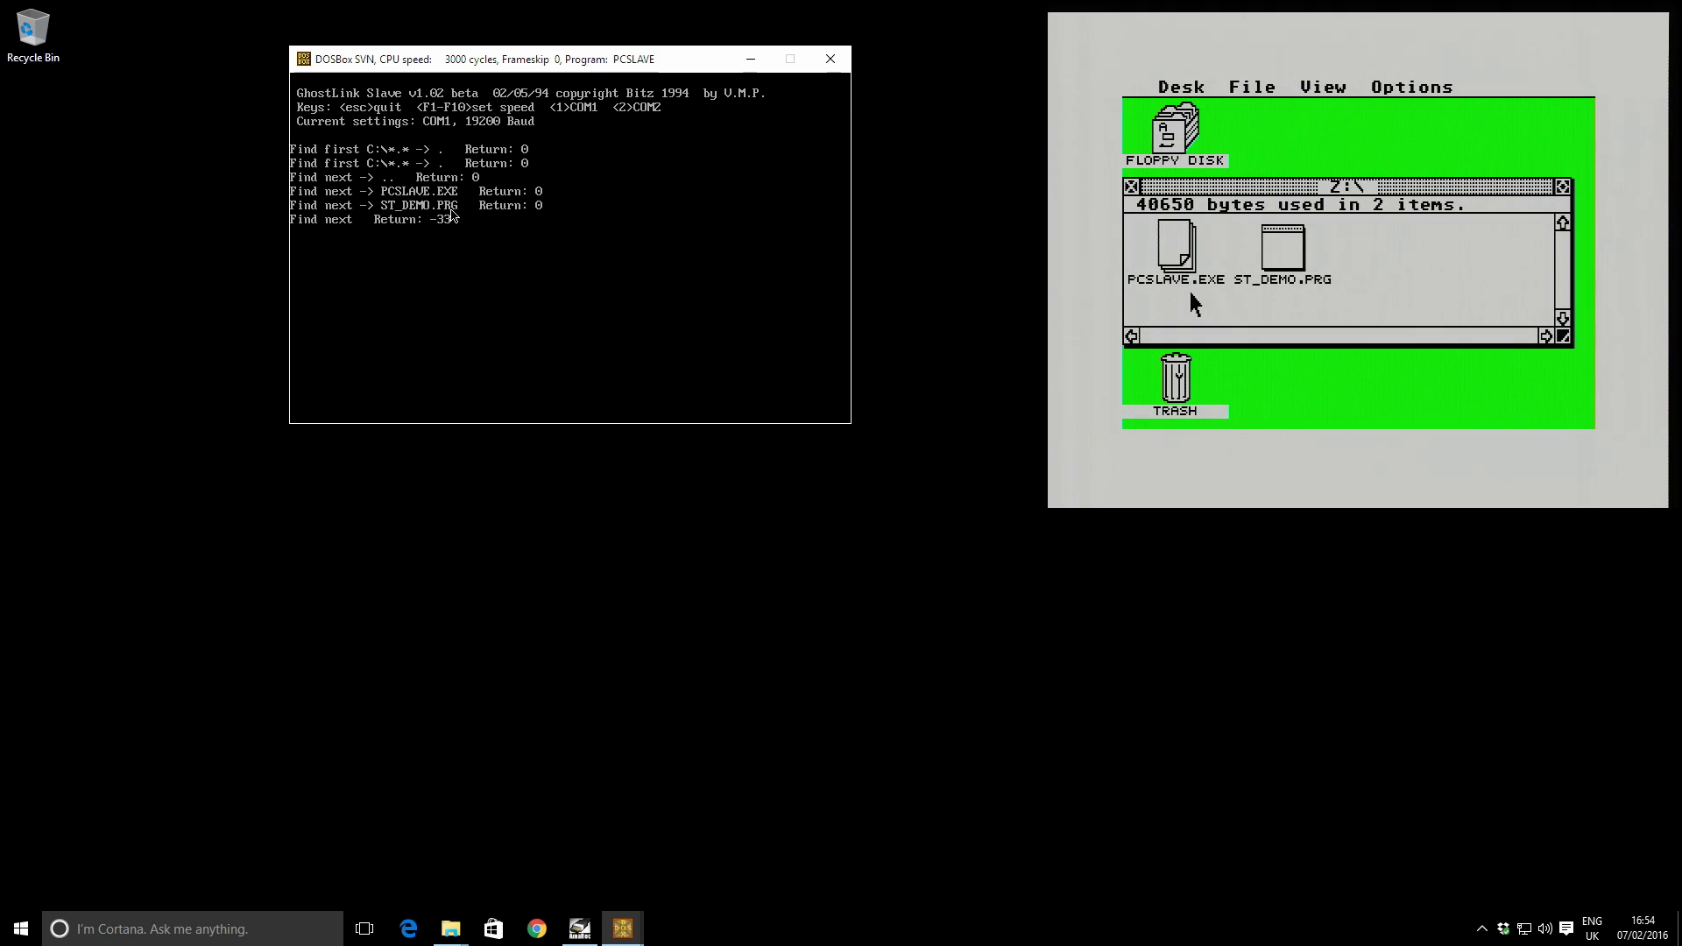
pyautogui.click(1183, 249)
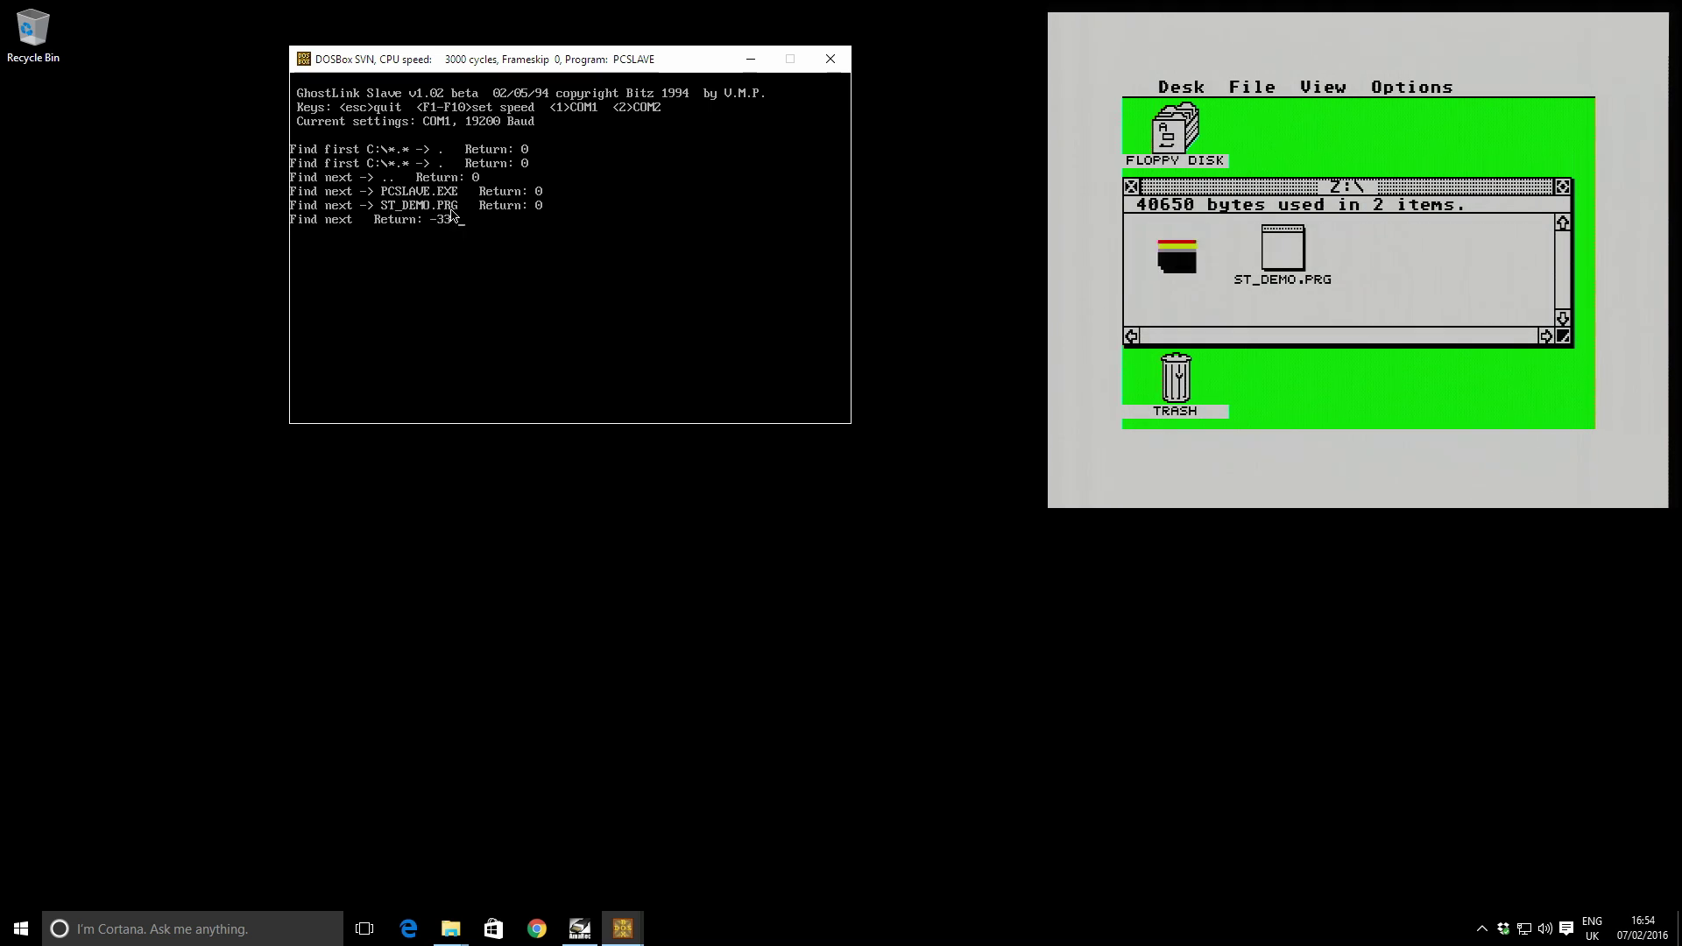
pyautogui.click(1283, 235)
pyautogui.click(1389, 246)
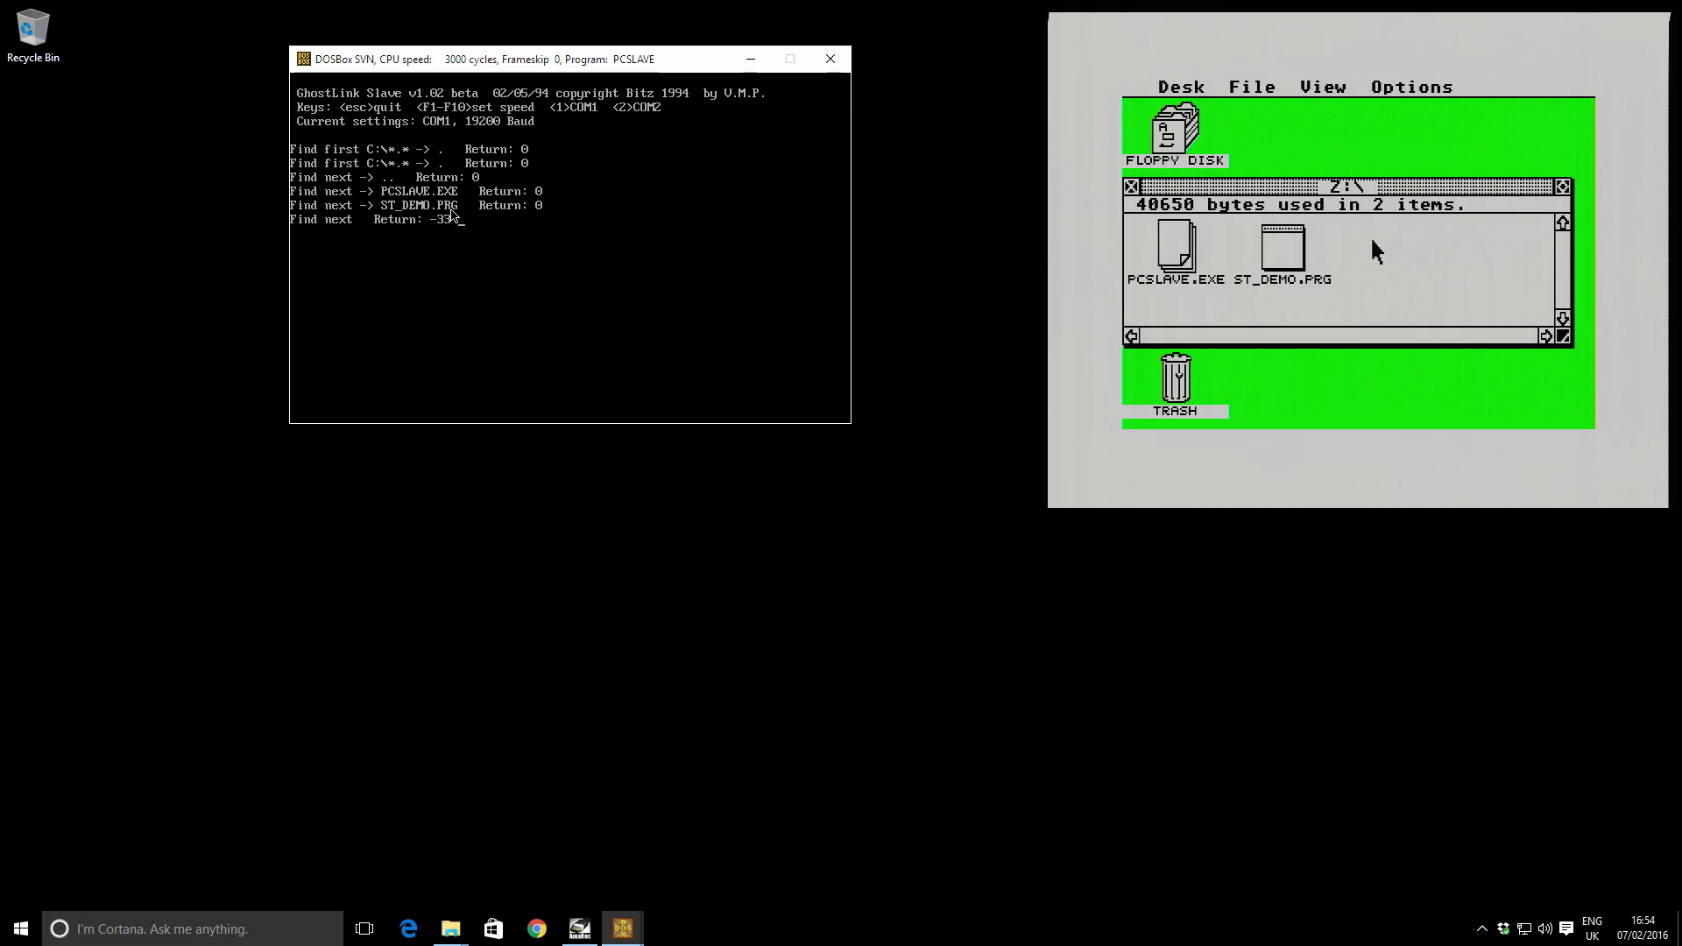
# - Move the Z:\ window down the Atari ST desktop and open floppy disk A in a window above it
pyautogui.moveTo(1249, 191); pyautogui.dragTo(1272, 276)
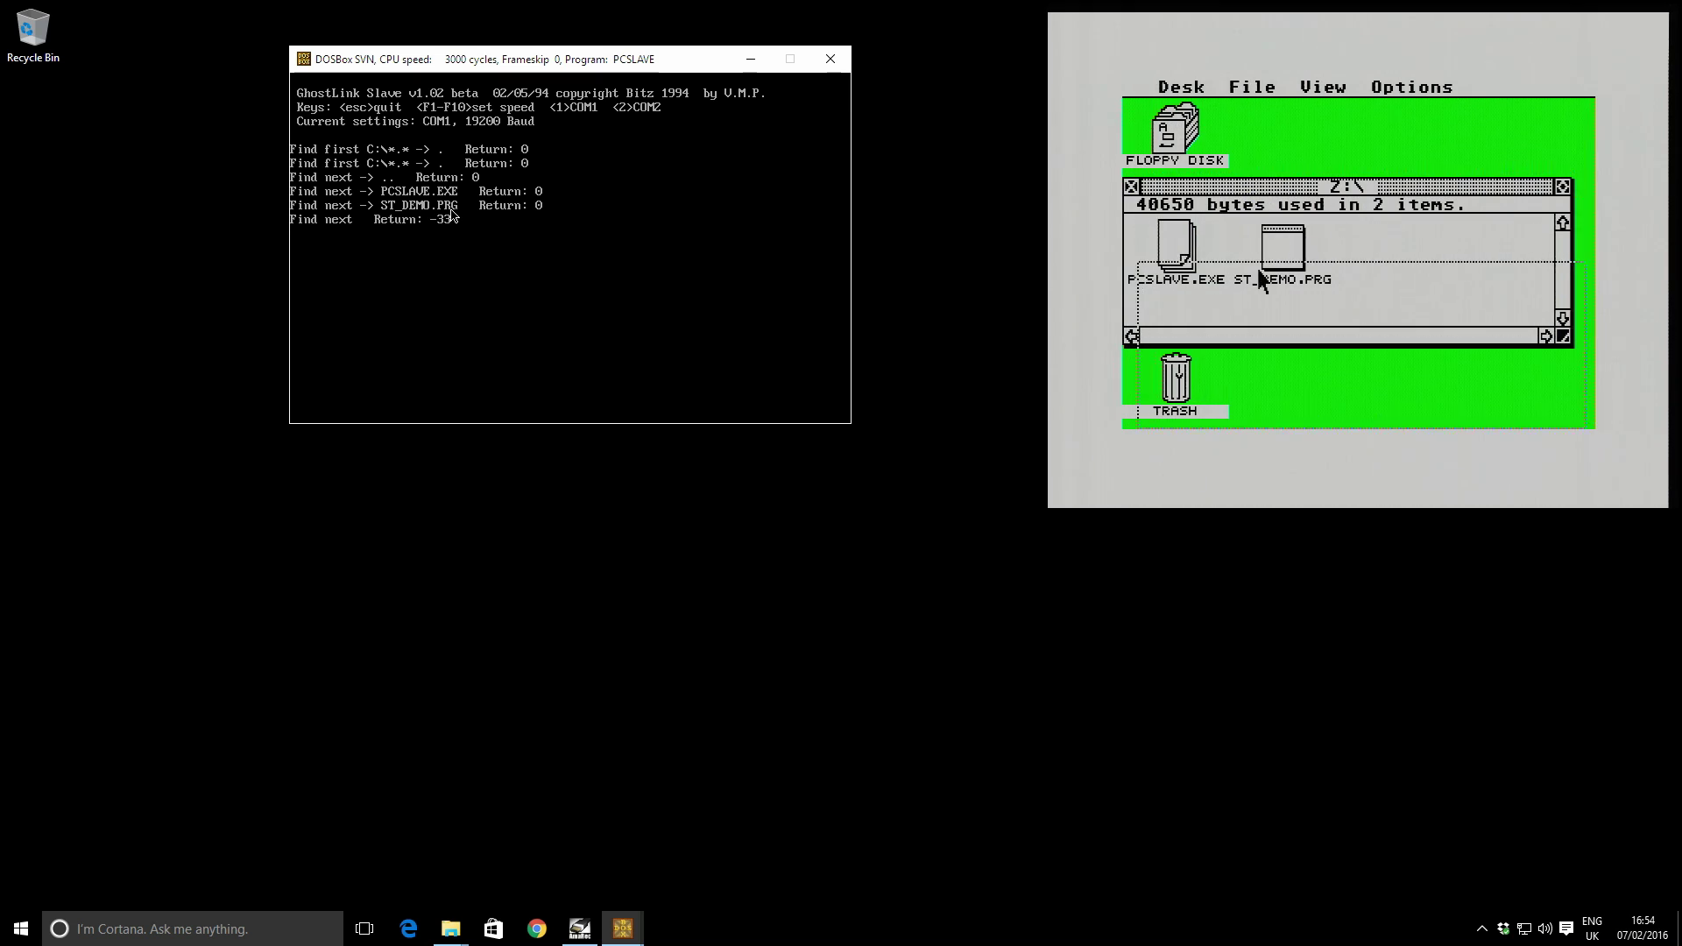
pyautogui.doubleClick(1175, 140)
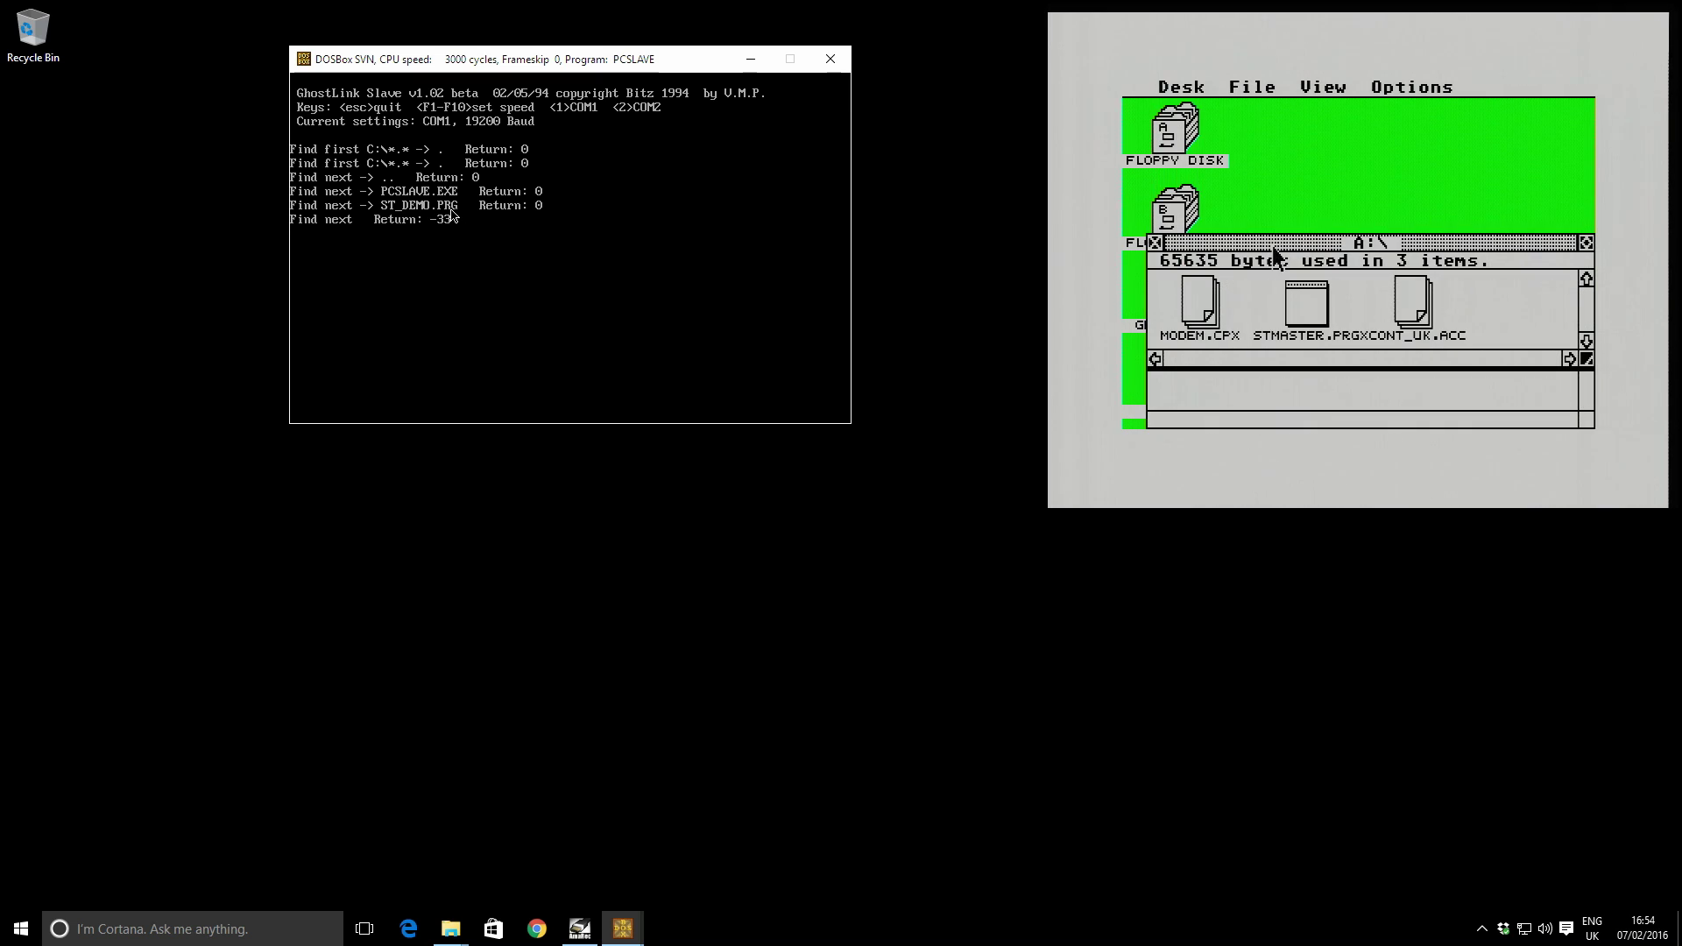
pyautogui.moveTo(1271, 242); pyautogui.dragTo(1258, 112)
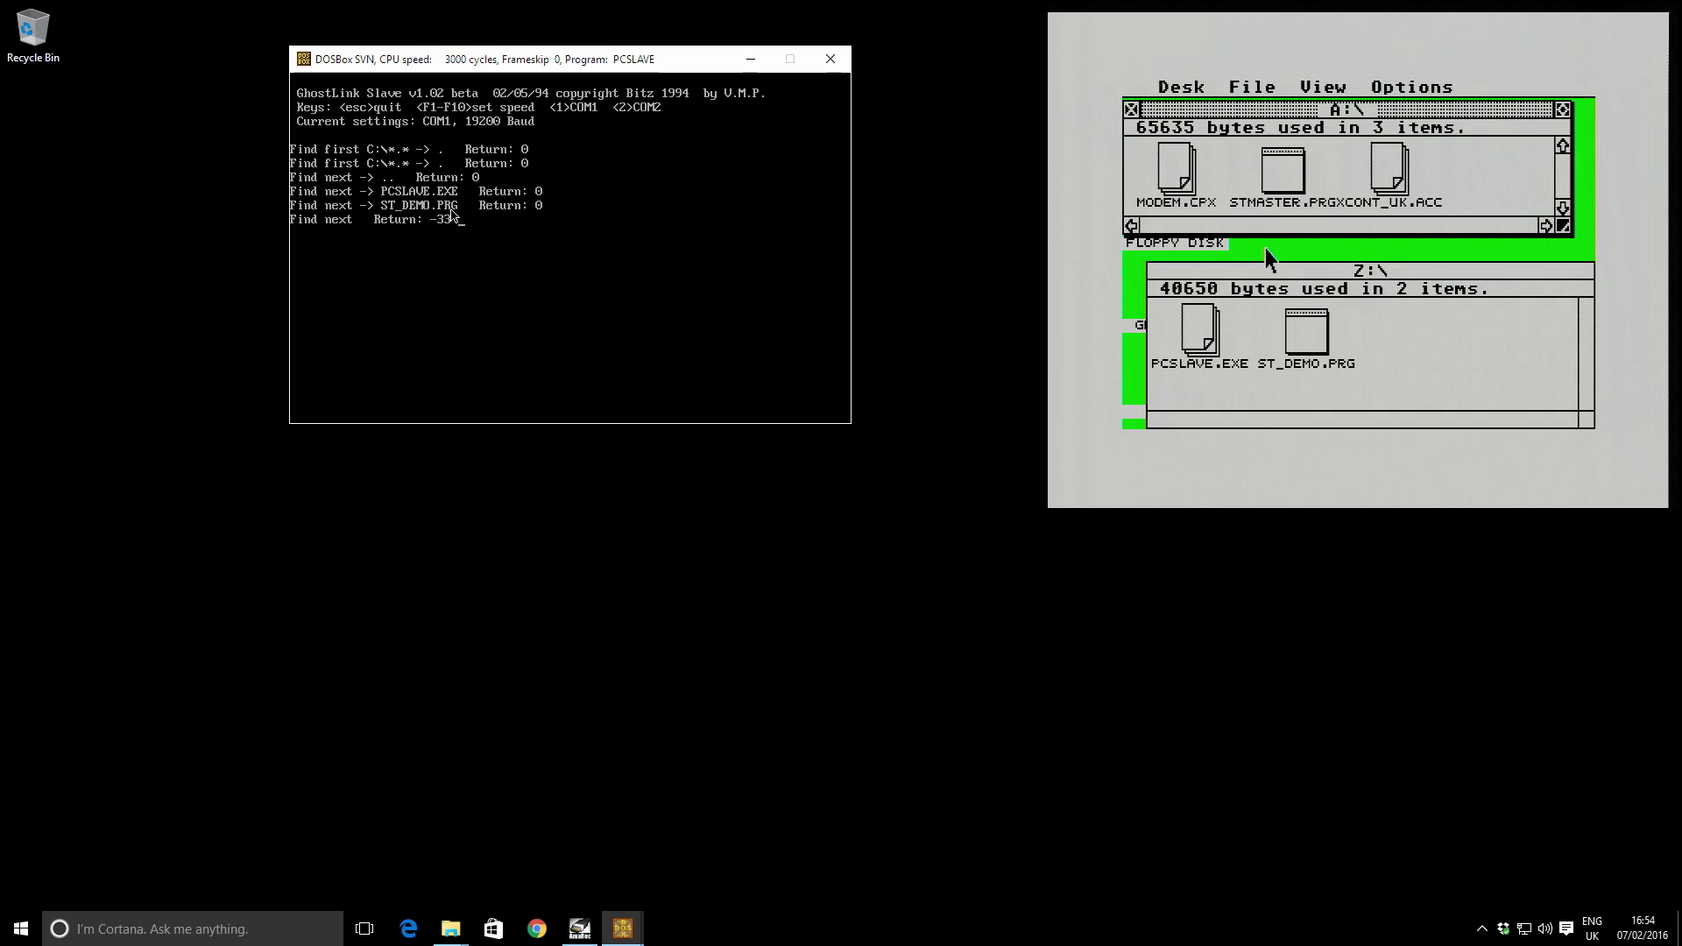
# - Copy ST_DEMO.PRG from the GHOSTLINK Z:\ window to the A:\ floppy disk window
pyautogui.click(1319, 333)
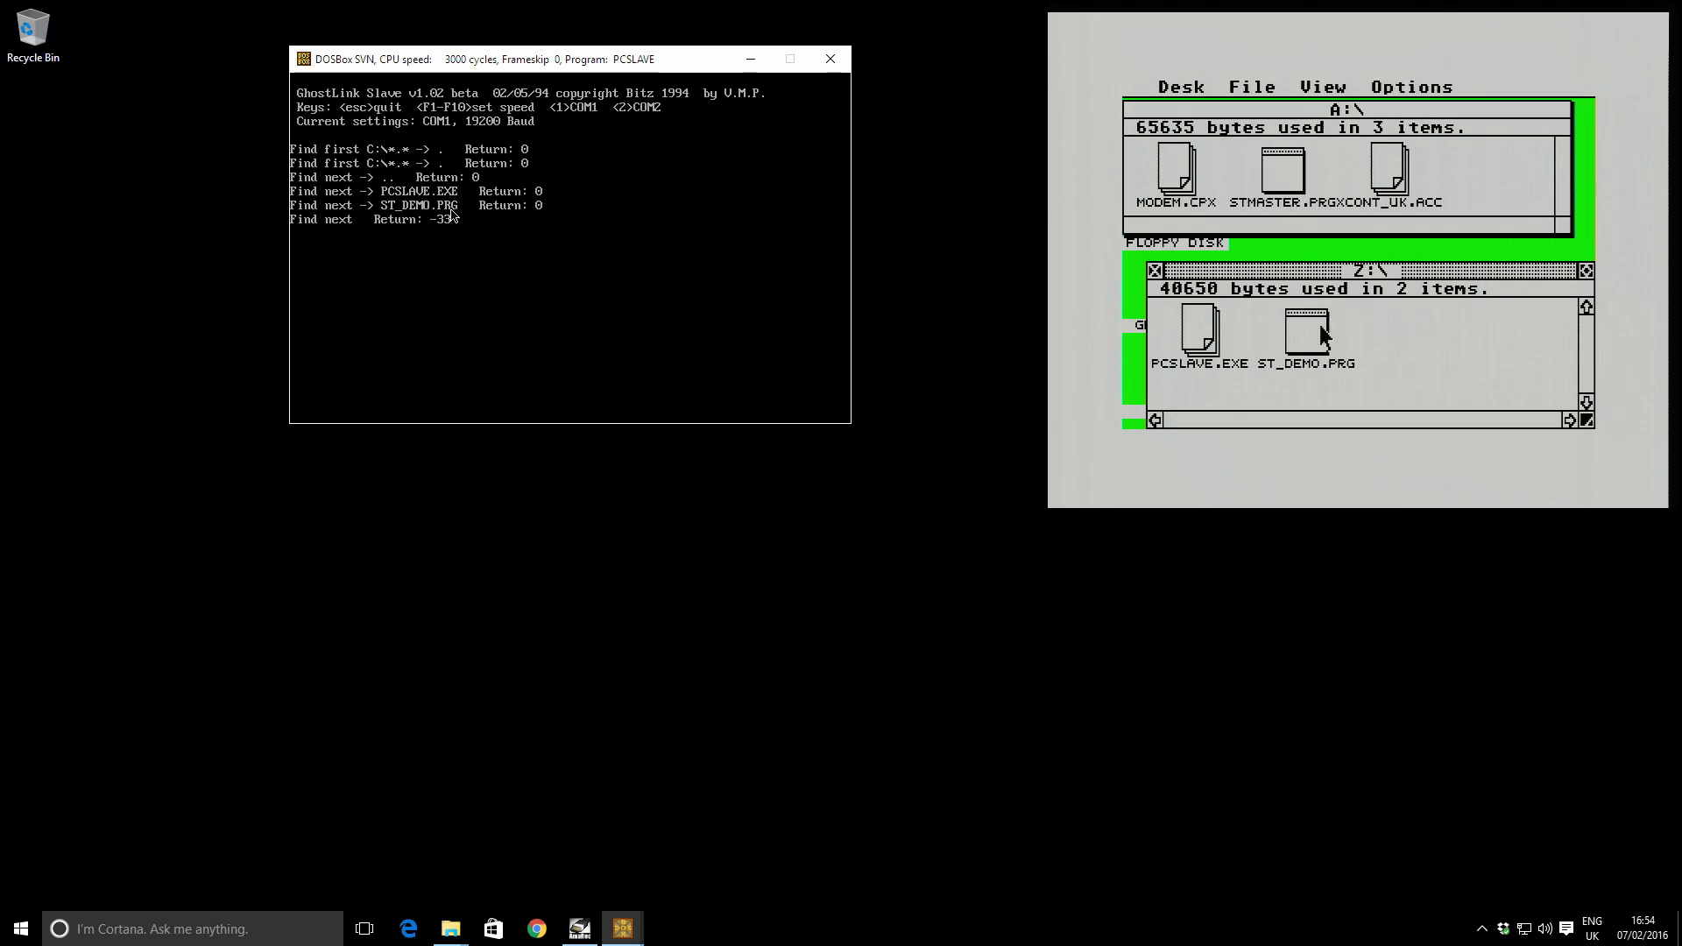
pyautogui.click(1311, 344)
pyautogui.moveTo(1311, 344); pyautogui.dragTo(1498, 189)
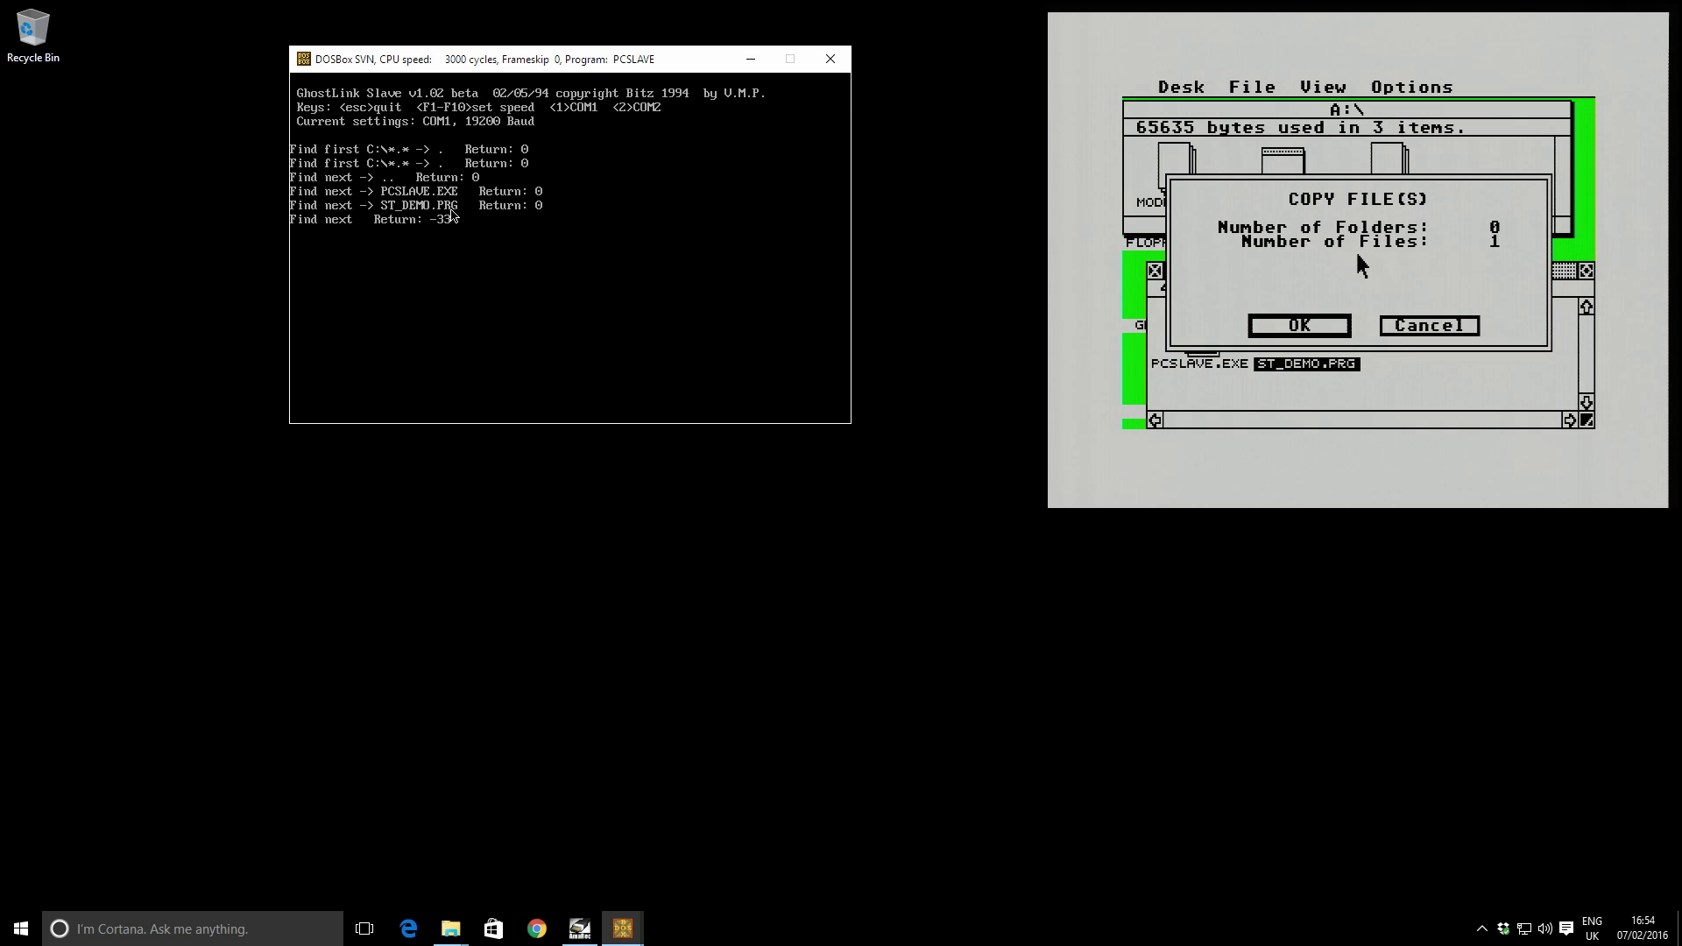
pyautogui.click(1325, 332)
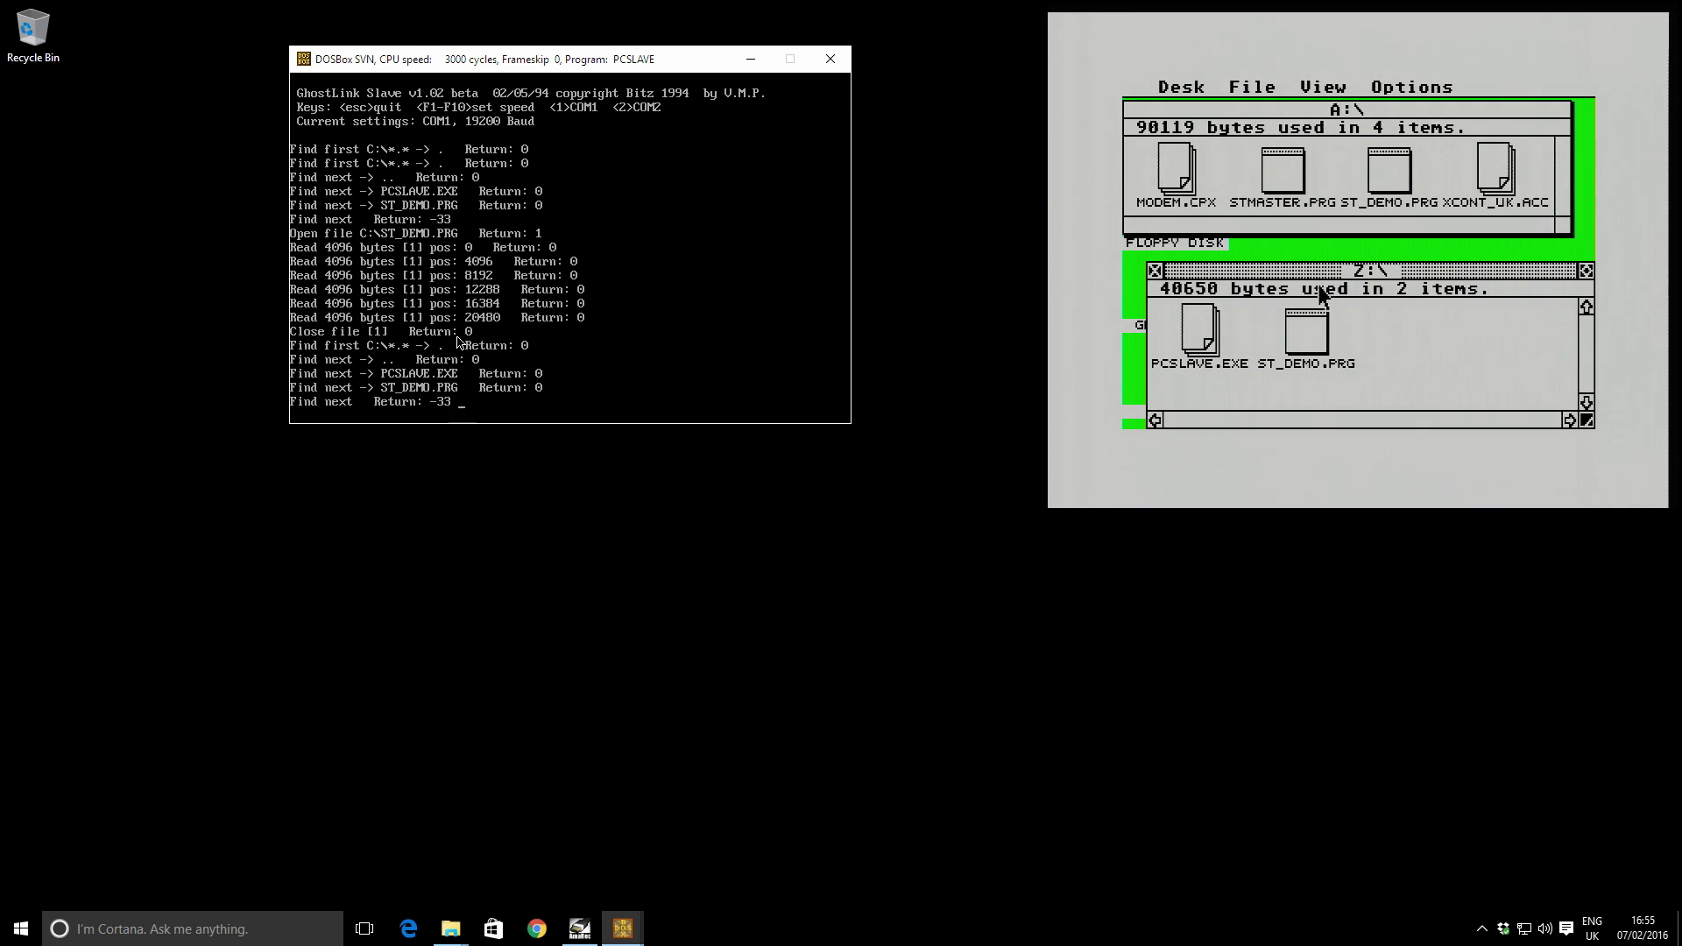
# - Close the Z:\ window, then move the A:\ window down and launch ST_DEMO.PRG from it
pyautogui.click(1156, 272)
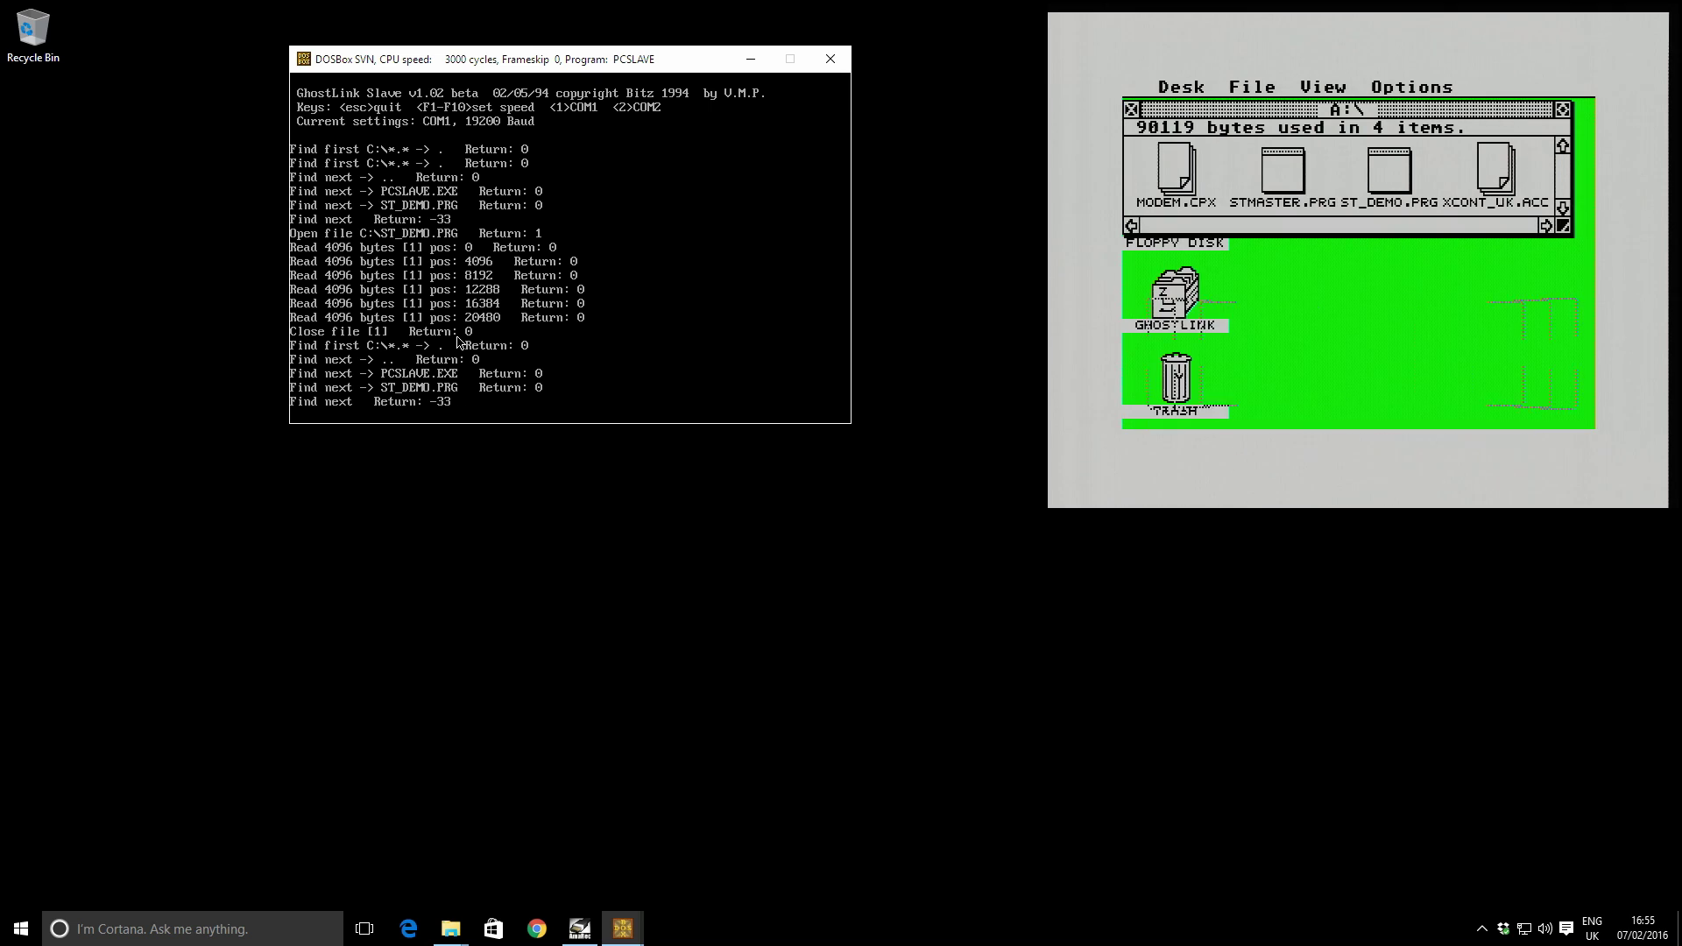
pyautogui.moveTo(1181, 87)
pyautogui.click(1417, 123)
pyautogui.moveTo(1416, 110); pyautogui.dragTo(1415, 180)
pyautogui.doubleClick(1388, 245)
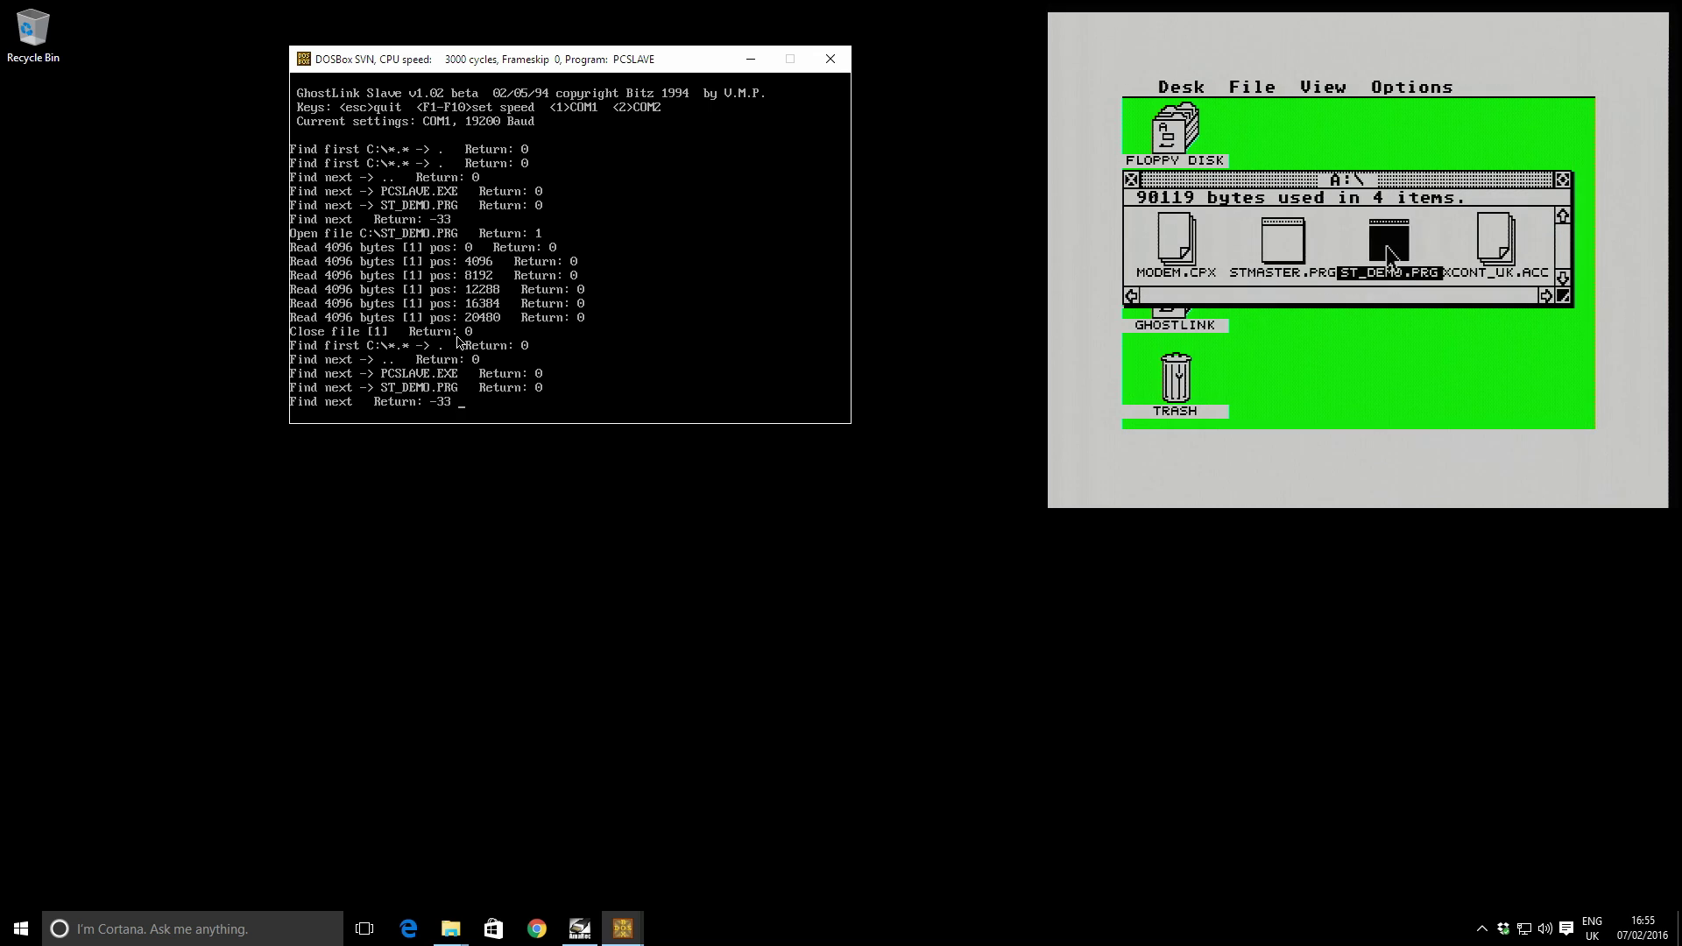